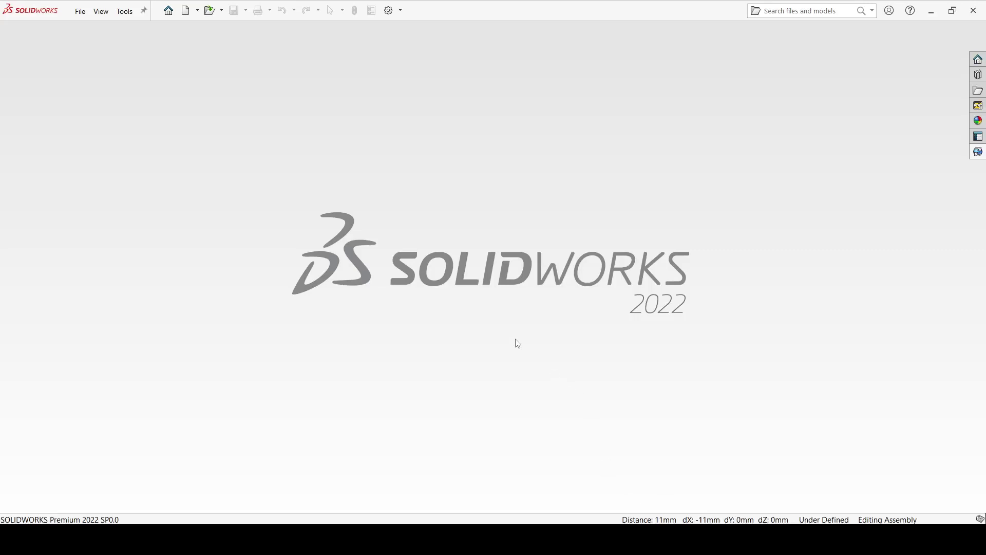
- Create new assembly Assem8 and place the 1.Wheel part as its fixed first component
click(184, 13)
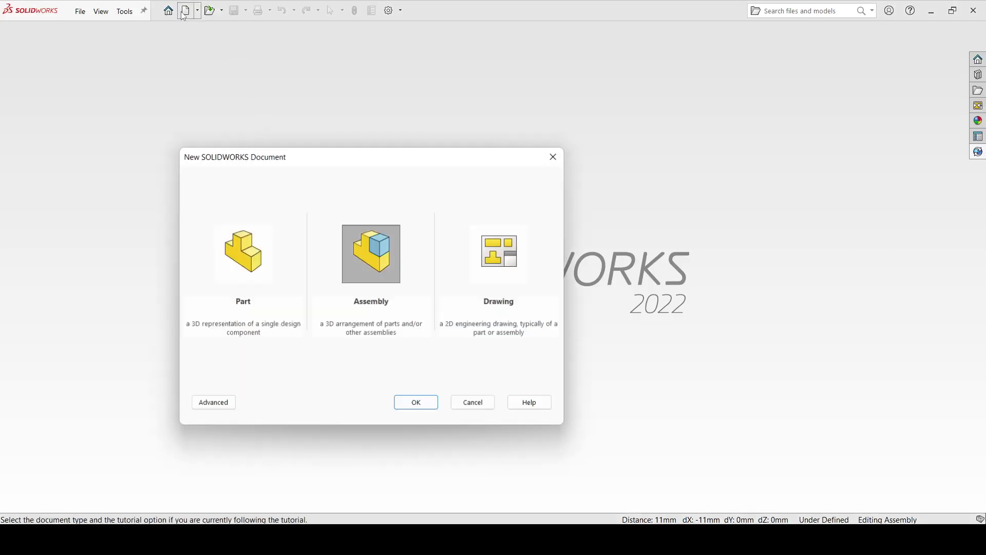
click(417, 404)
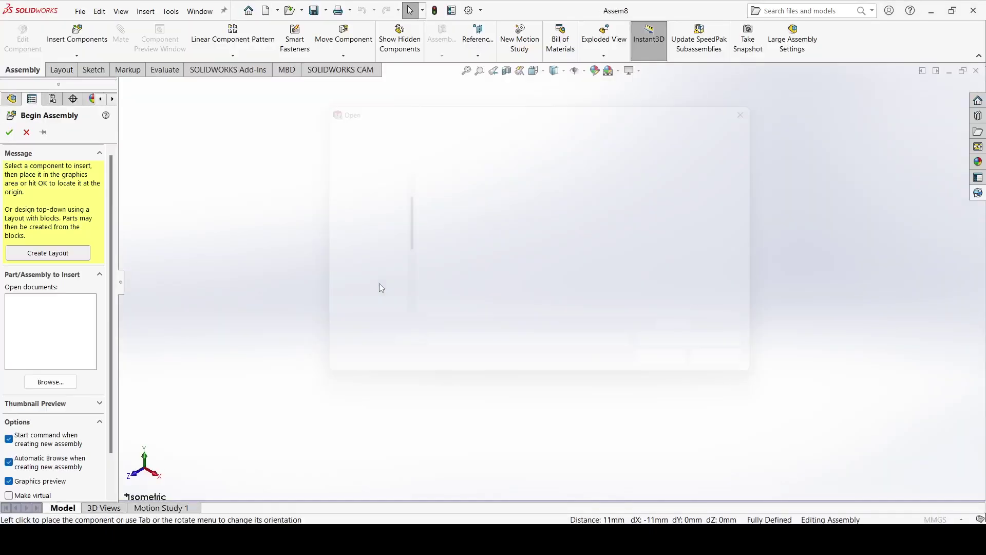
click(592, 205)
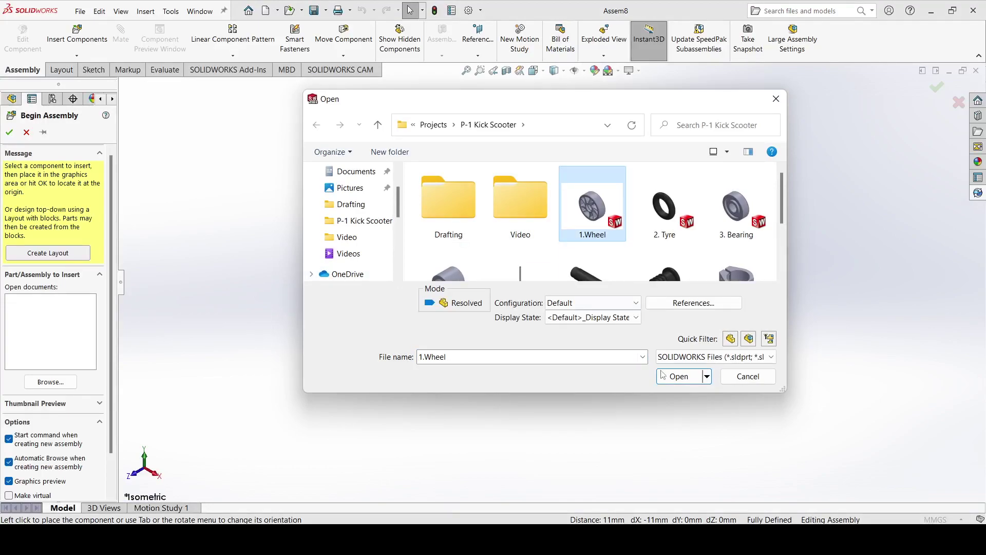
click(669, 380)
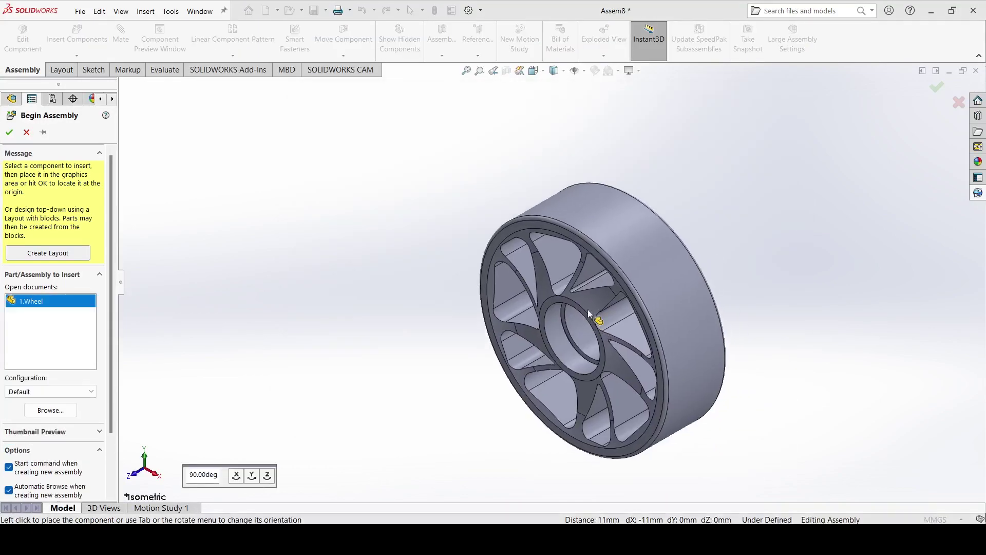
click(580, 298)
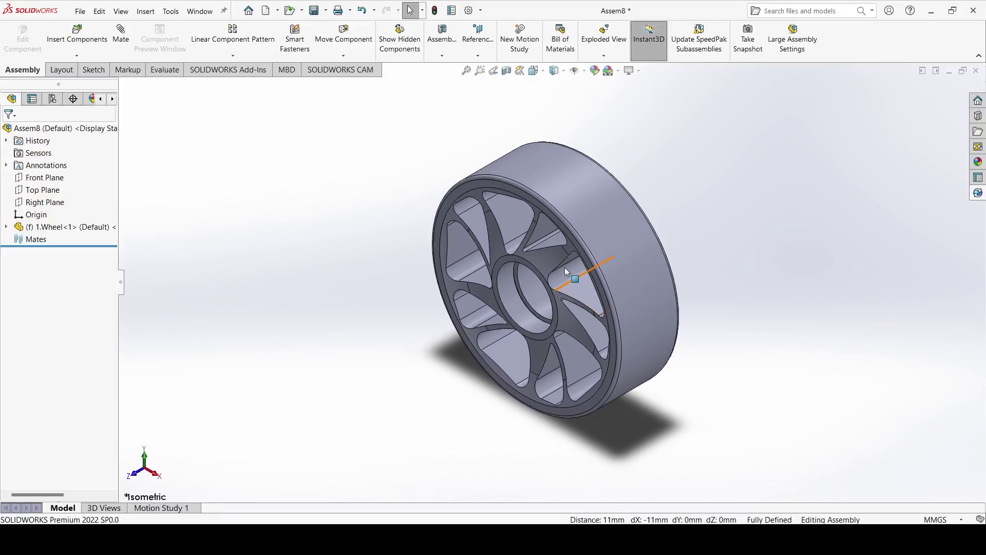
click(77, 35)
- Insert the 3. Bearing and mate it concentric with the wheel hub
click(727, 214)
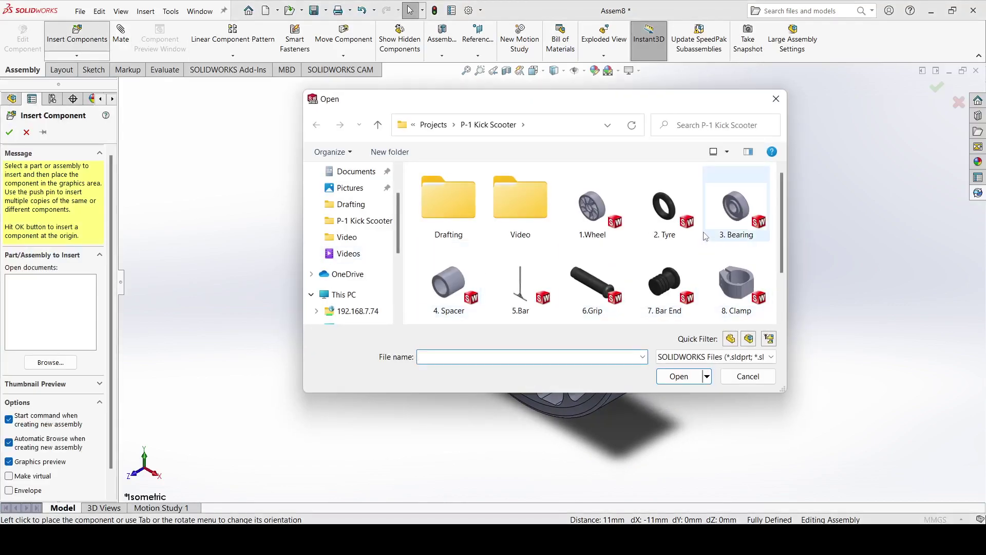
click(679, 377)
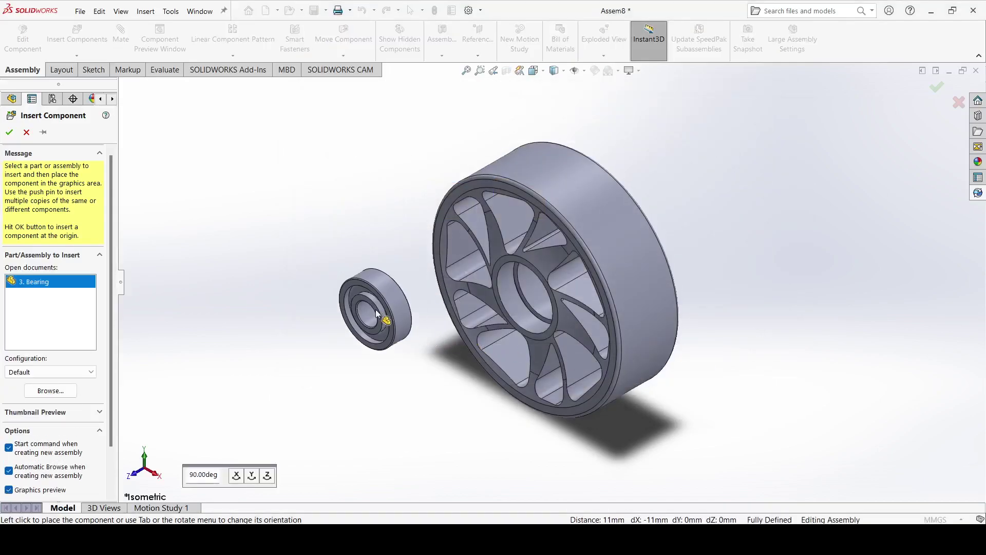
click(377, 314)
click(115, 34)
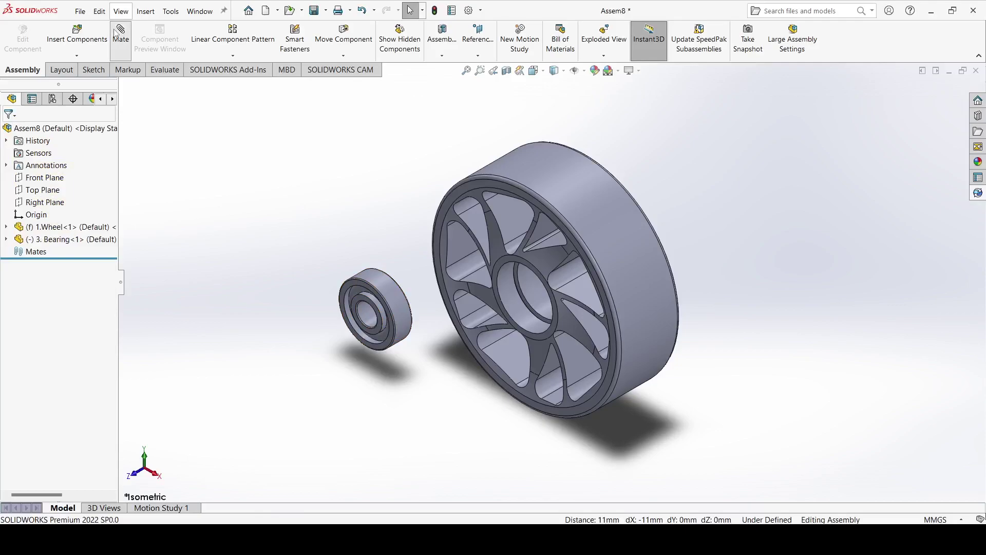
click(377, 278)
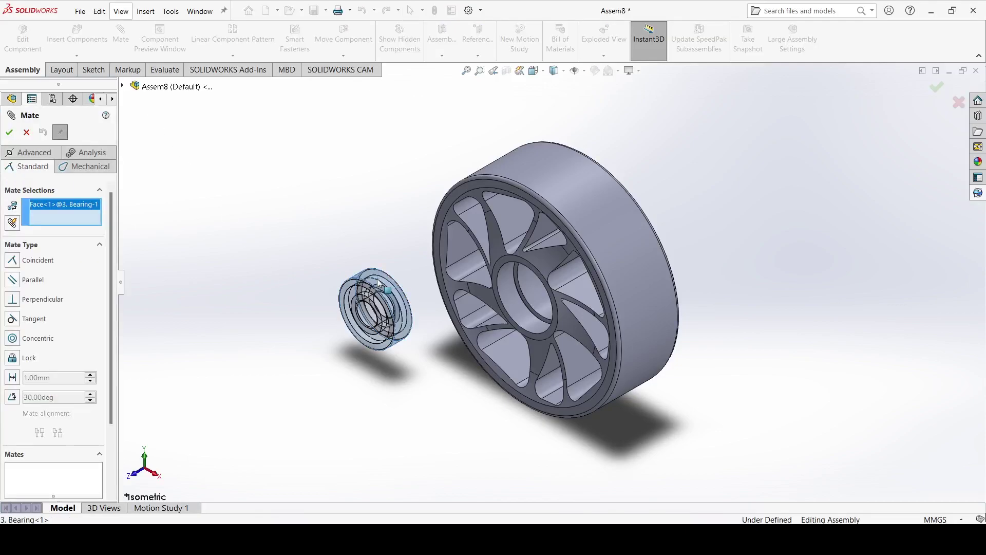
click(592, 177)
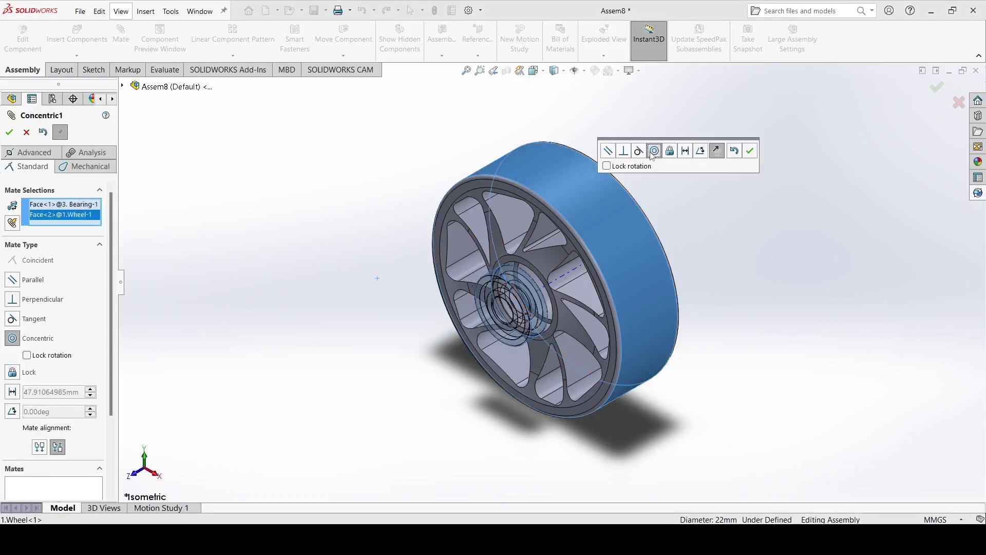
click(748, 152)
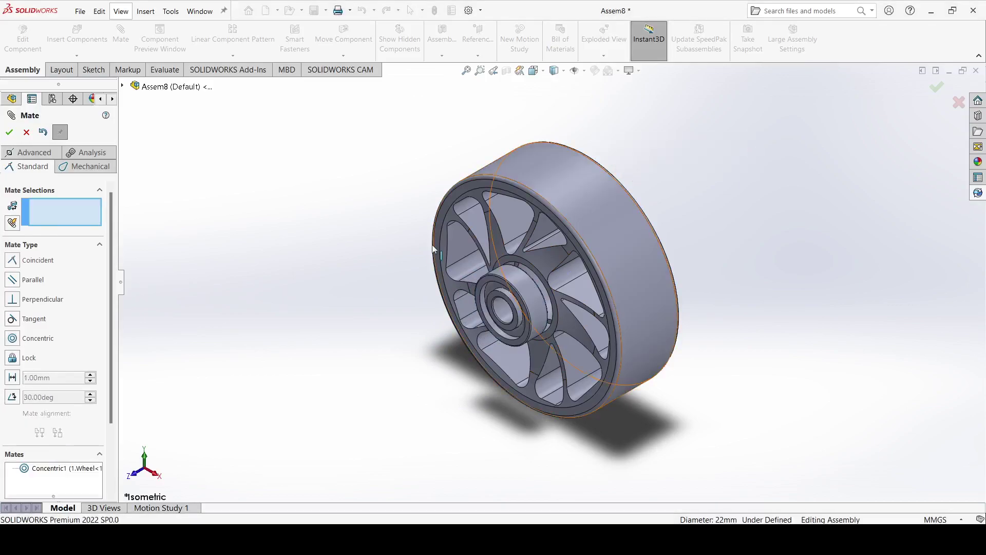
- Add a coincident mate seating the bearing's side face flush against the wheel hub face
scroll(438, 301, down, 4)
scroll(586, 291, down, 2)
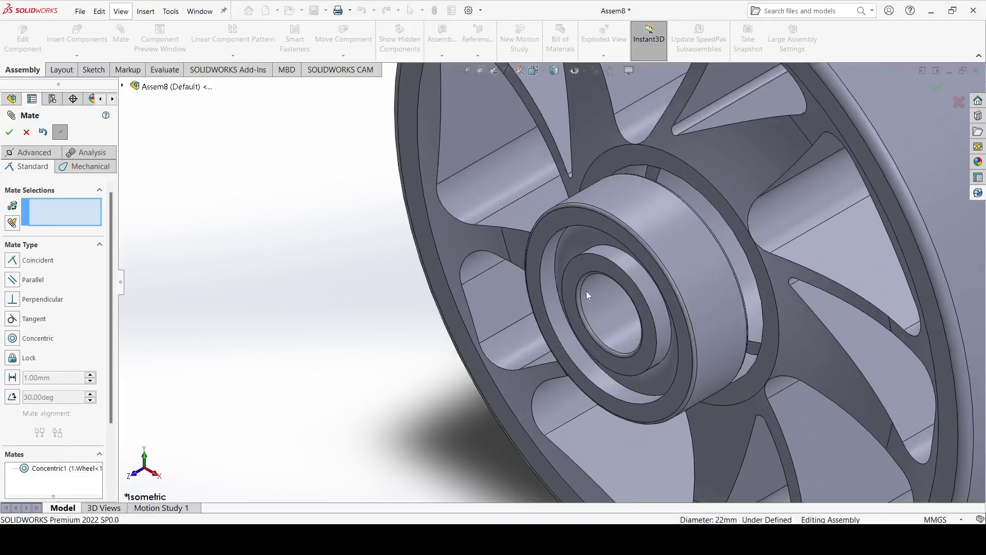
click(593, 221)
click(615, 158)
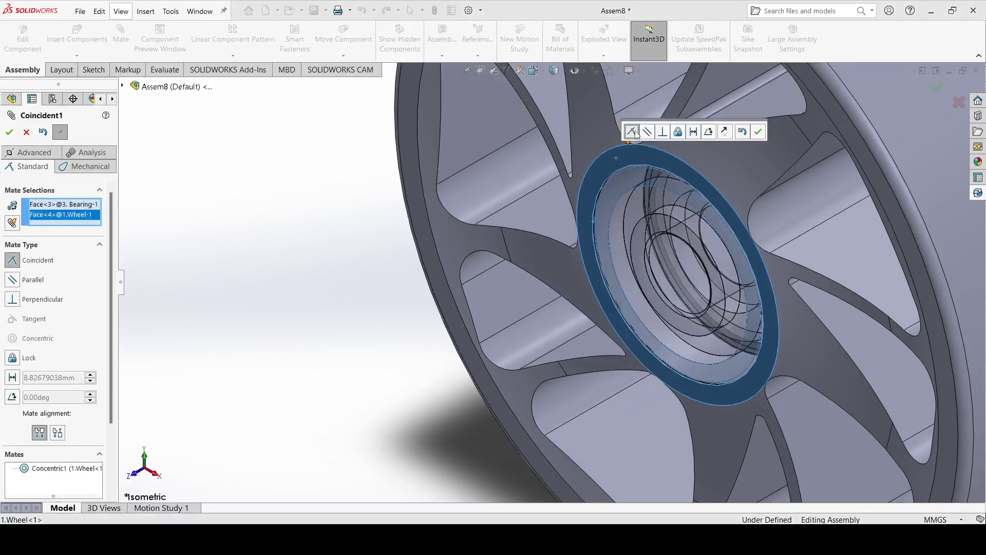
click(759, 132)
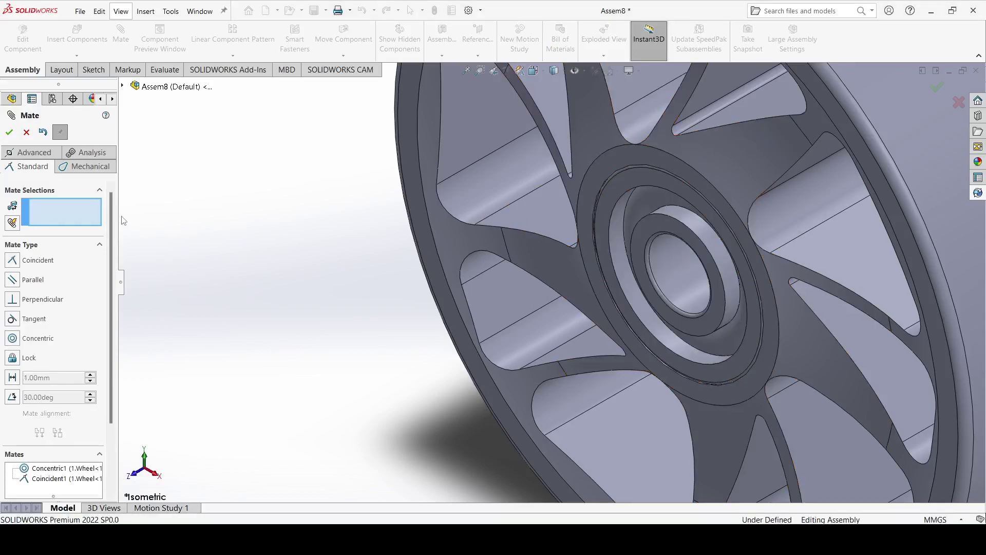
key(f)
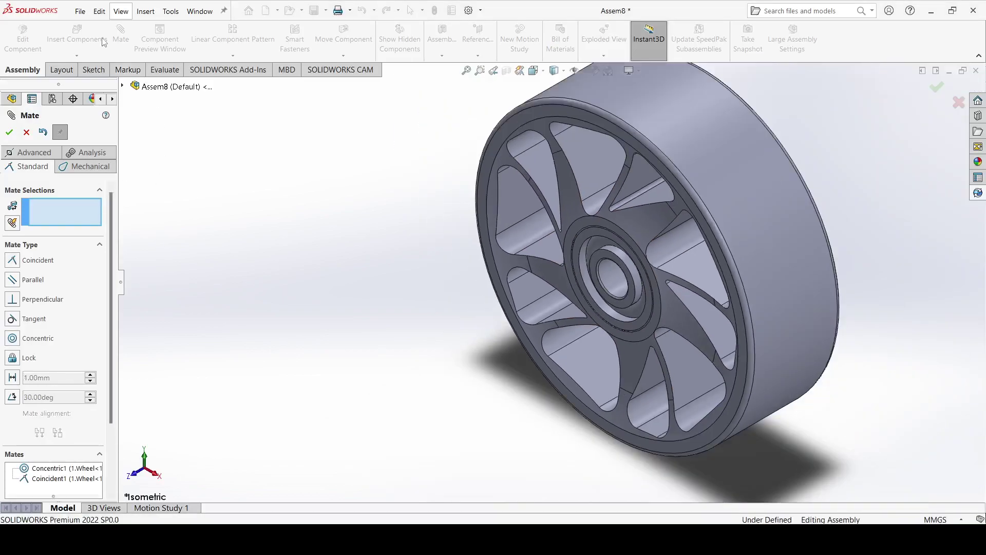
click(25, 133)
click(70, 39)
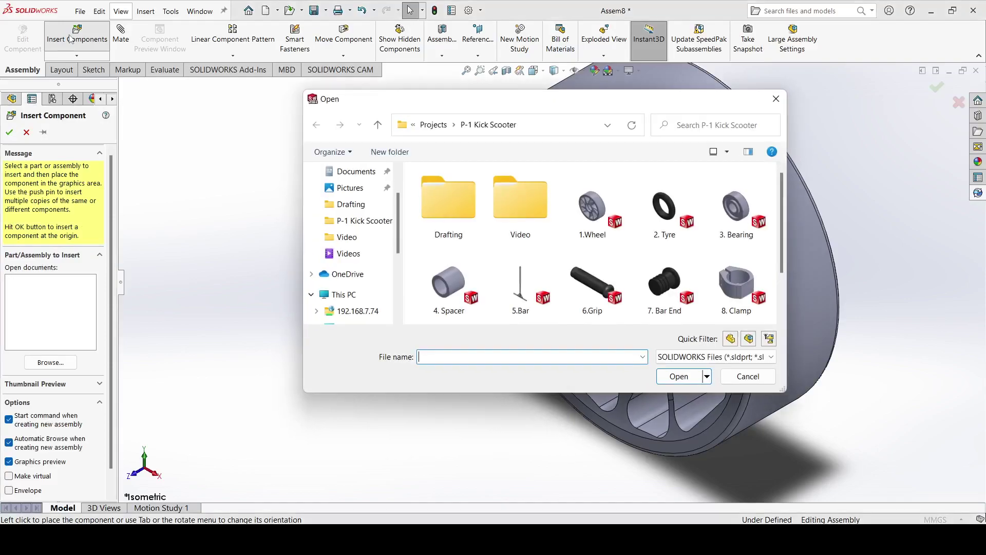
- Insert the 4. Spacer and mate its cylindrical face concentric with the wheel
click(446, 283)
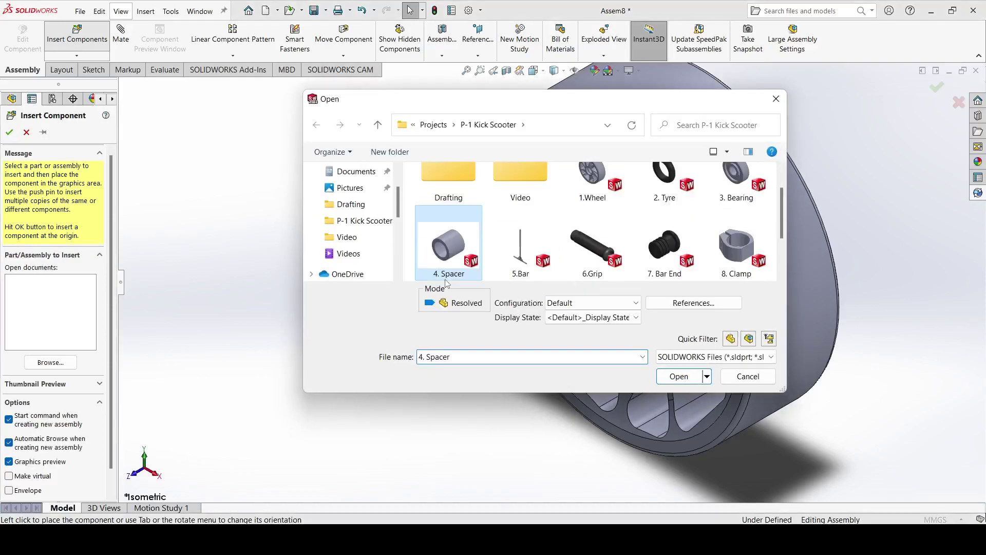
click(679, 376)
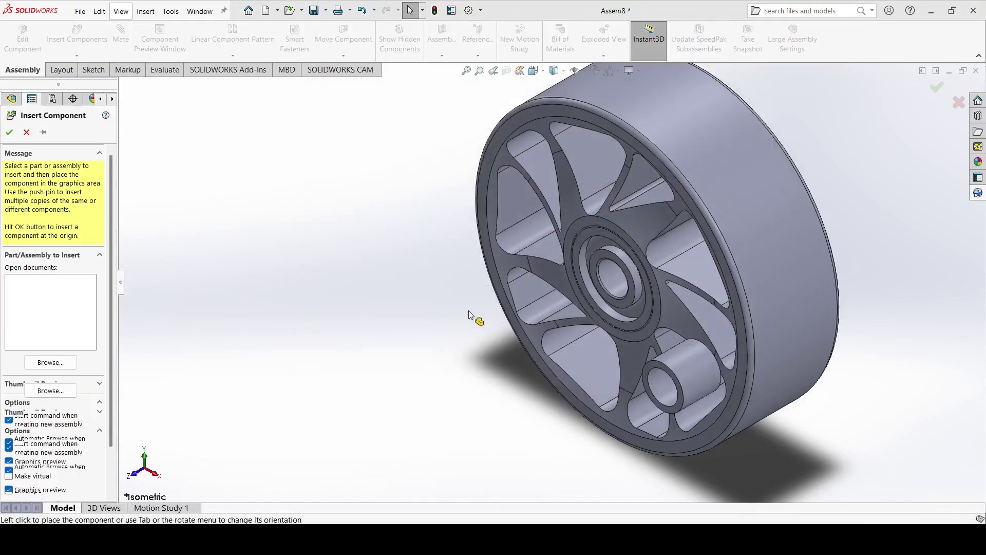
click(431, 300)
click(120, 36)
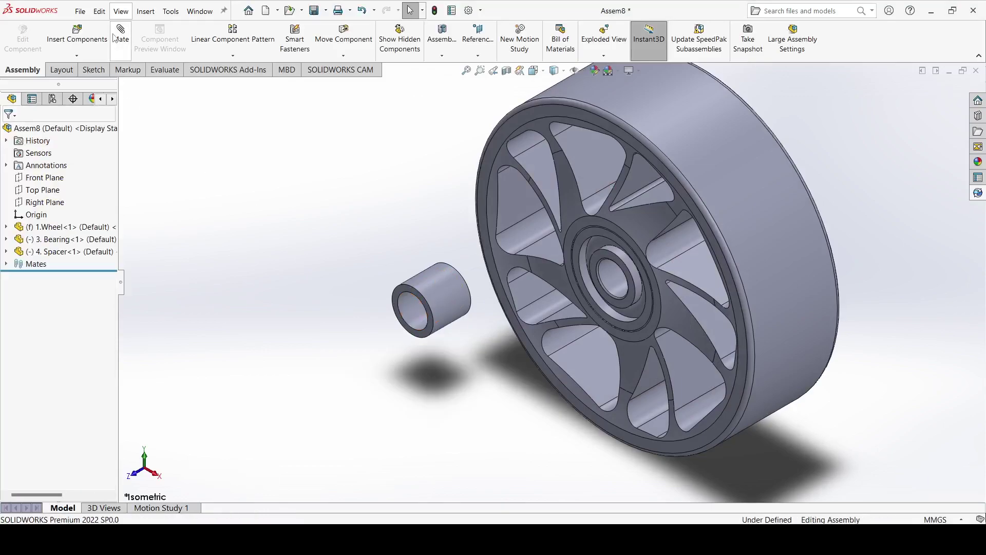
click(439, 291)
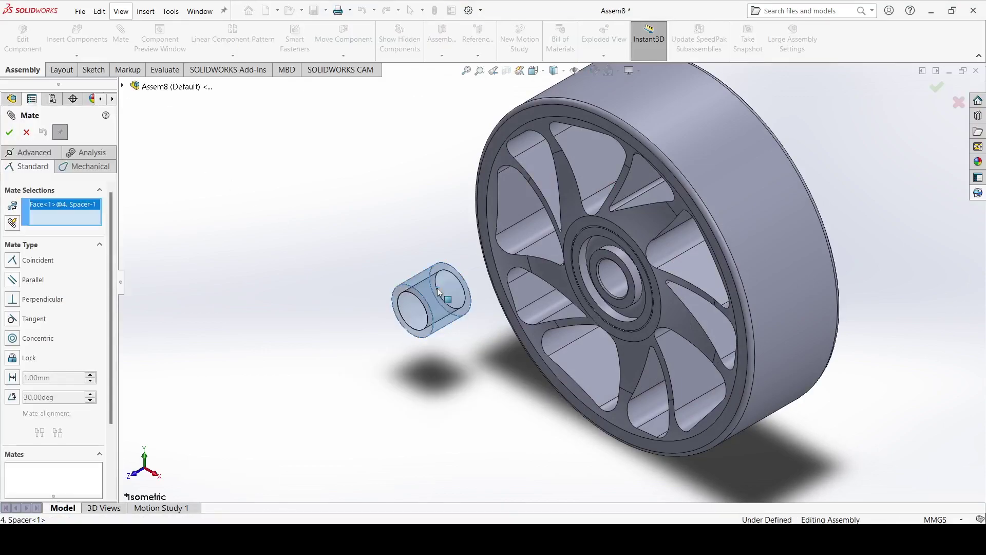
click(676, 128)
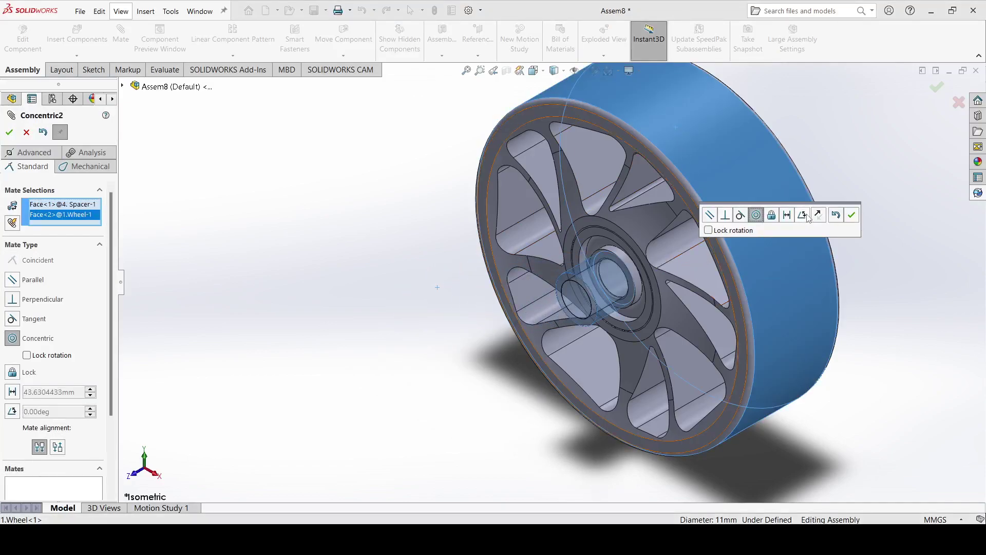
click(850, 215)
- Mate the spacer's end face coincident with the bearing face inside the hub
scroll(600, 306, down, 6)
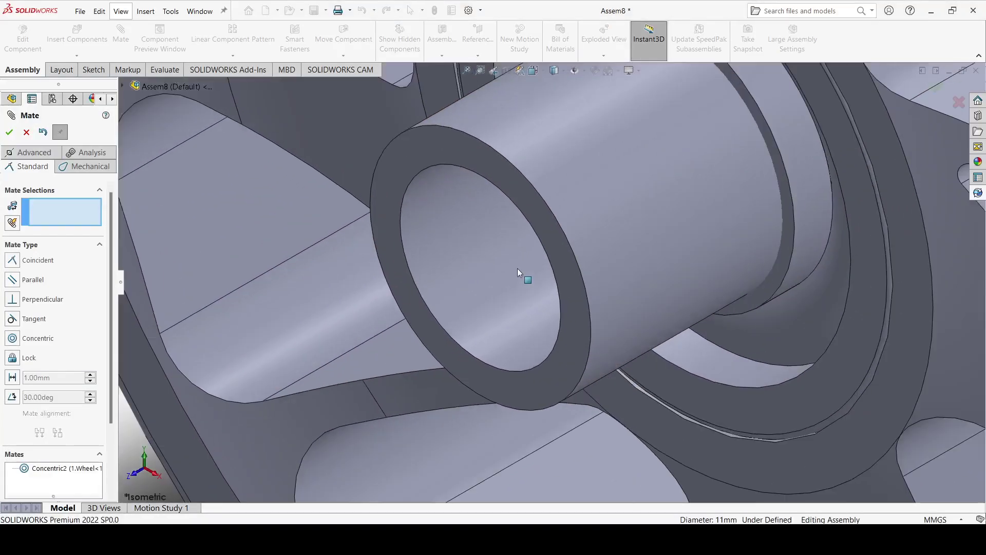
click(526, 193)
scroll(534, 190, up, 8)
middle_drag(553, 202, 570, 262)
scroll(578, 255, down, 8)
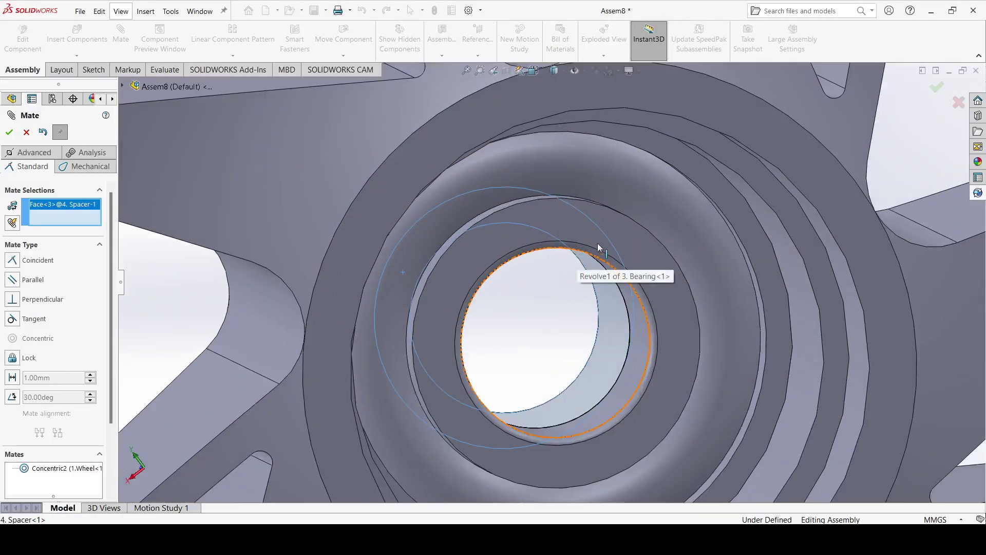
click(604, 230)
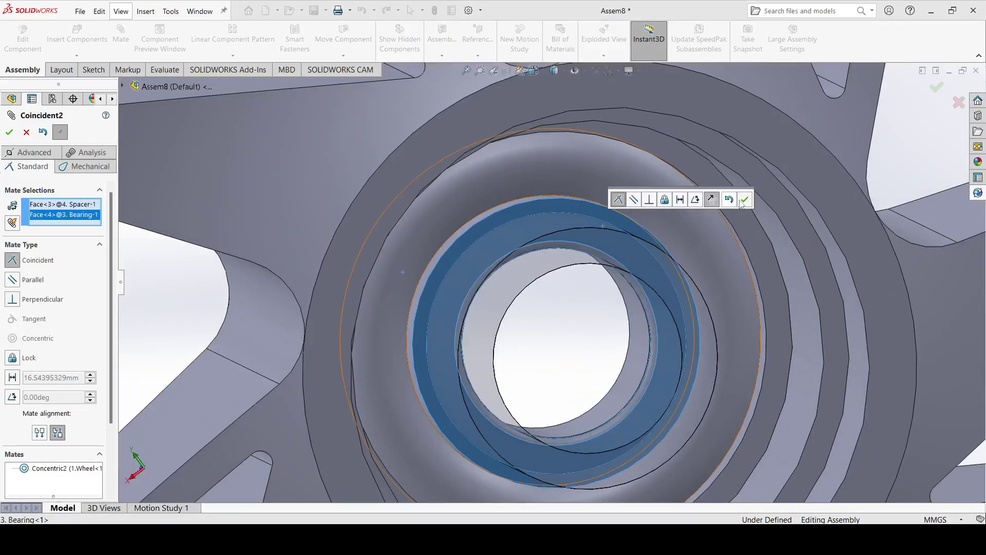
click(745, 200)
scroll(668, 226, up, 8)
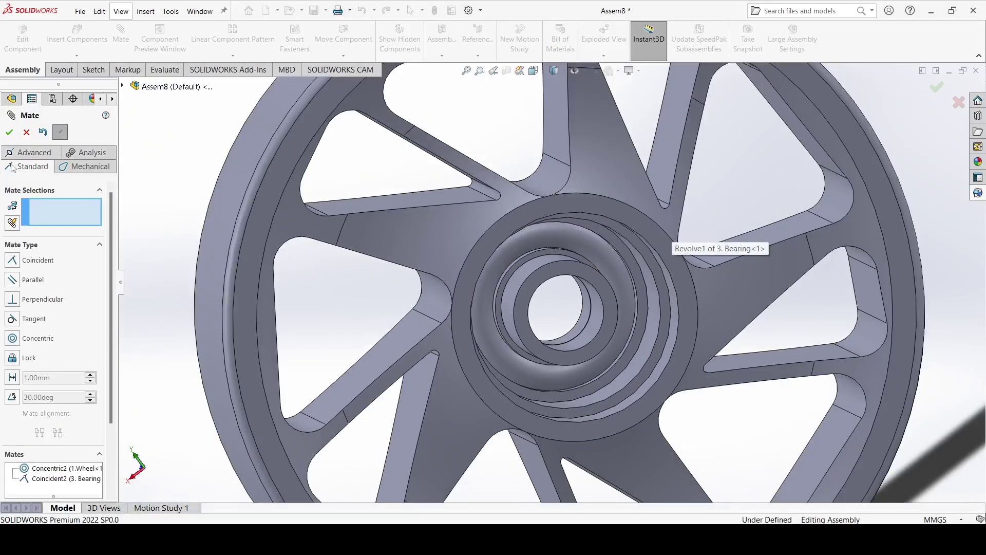
click(25, 132)
- Start Copy with Mates and choose the 3. Bearing as the component to copy
click(77, 56)
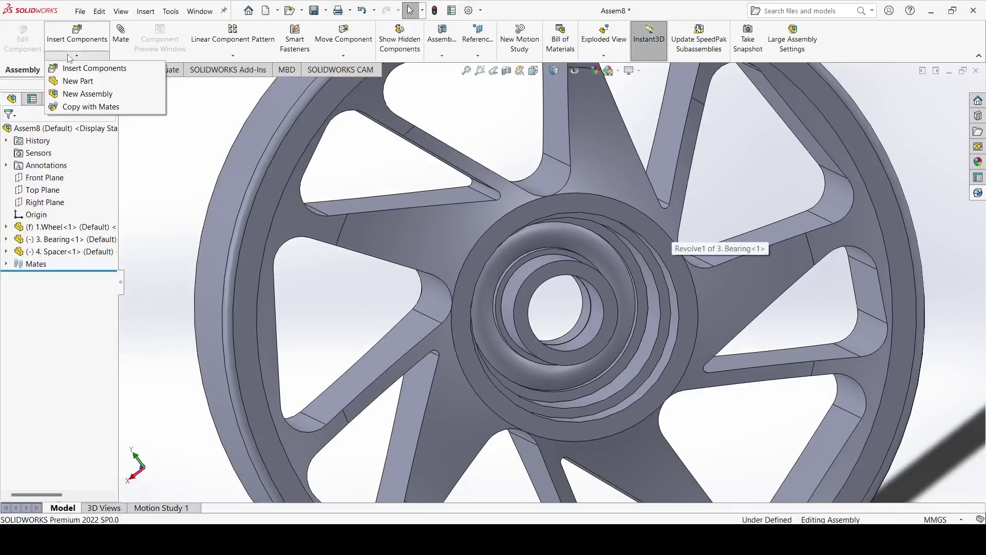
click(90, 106)
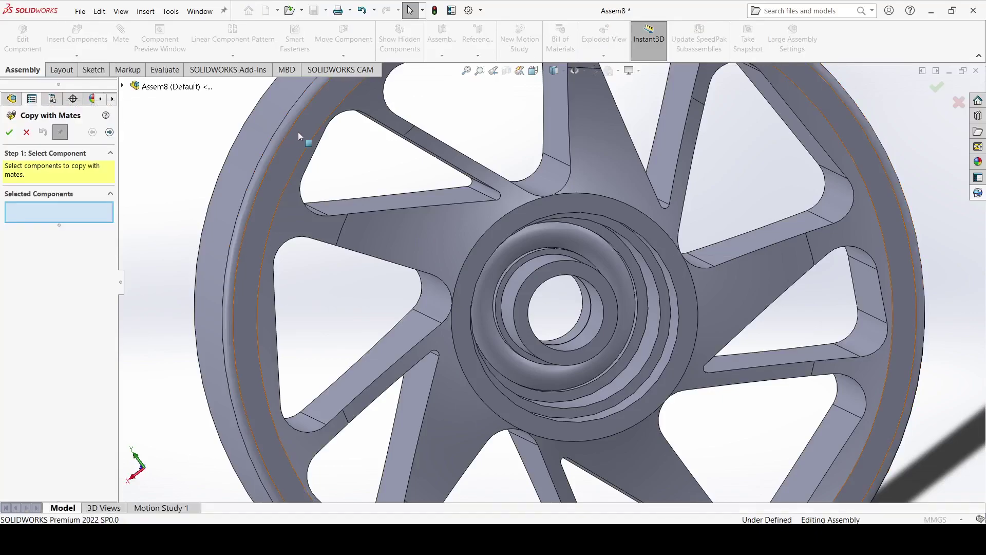
key(f)
middle_drag(329, 150, 421, 215)
scroll(498, 255, down, 5)
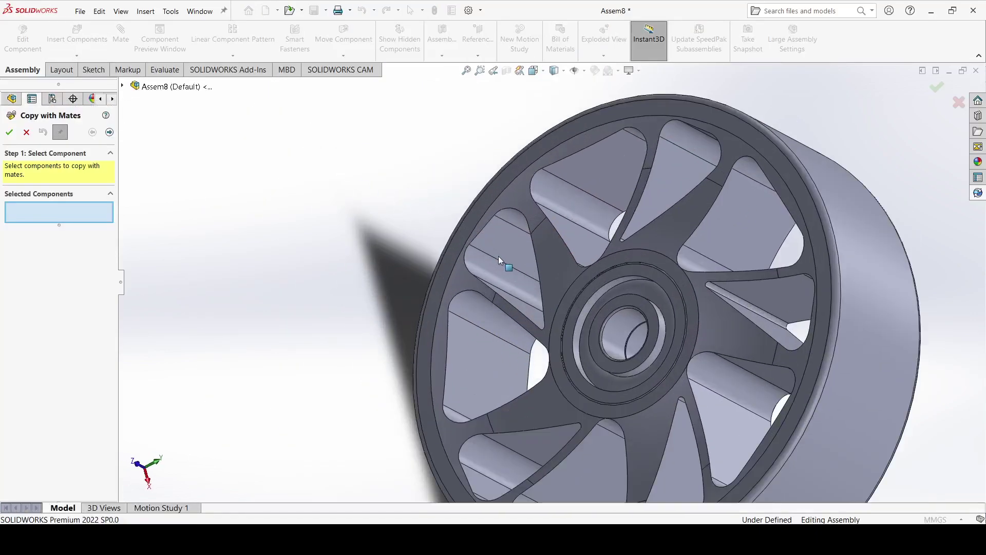
click(639, 288)
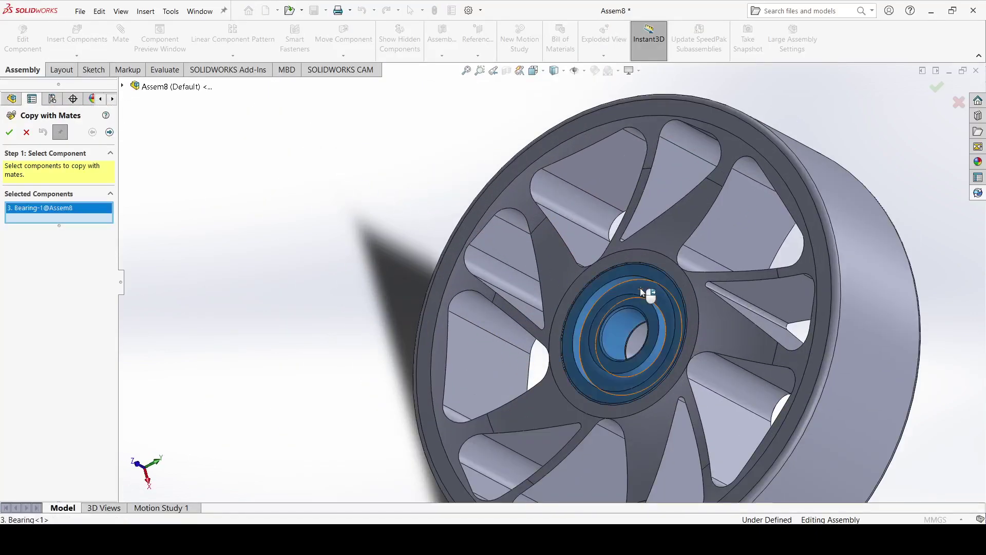
click(109, 132)
scroll(238, 257, up, 4)
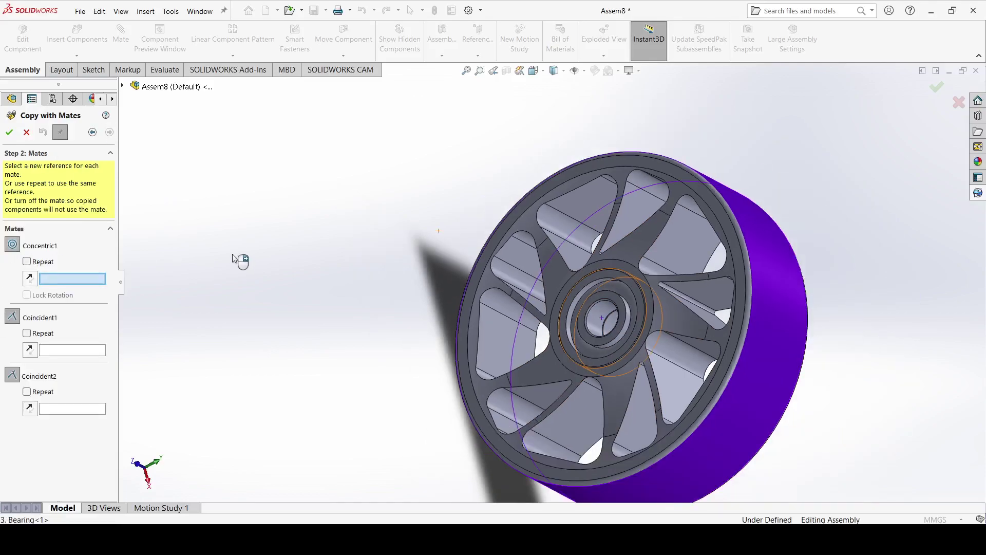
- Place the bearing copy using the wheel bore for Concentric and the spacer and hub faces for Coincident
click(726, 254)
middle_drag(476, 370, 383, 185)
scroll(605, 317, down, 3)
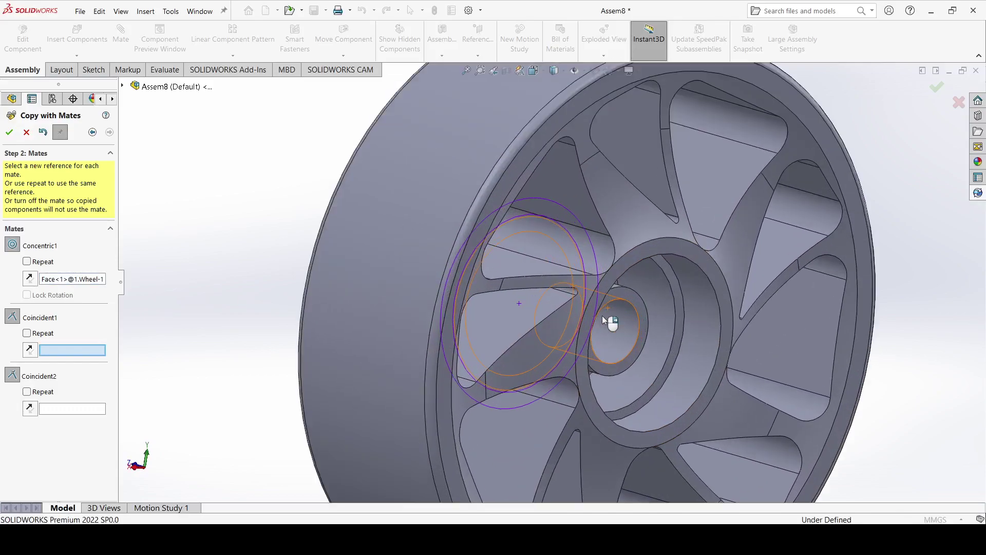
click(624, 321)
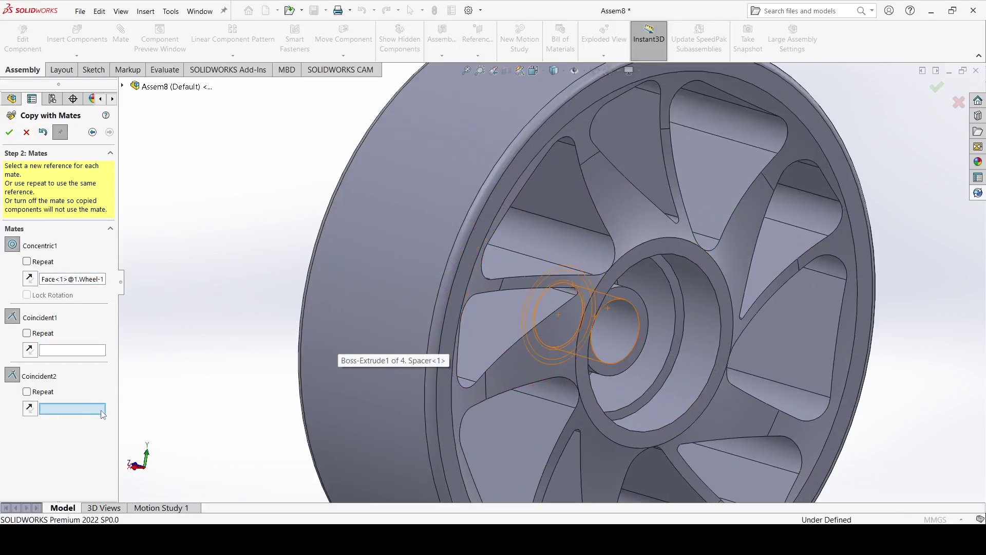
click(628, 298)
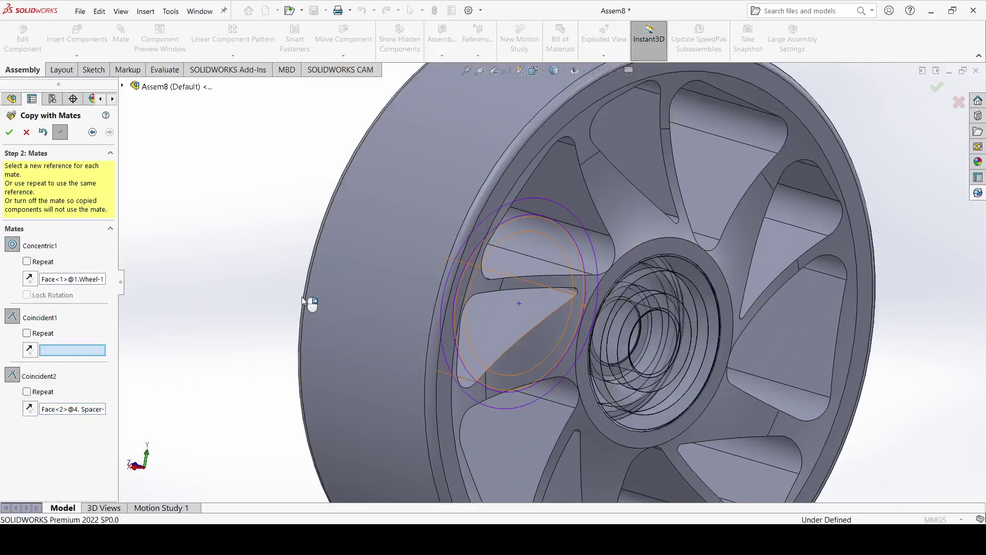
click(686, 250)
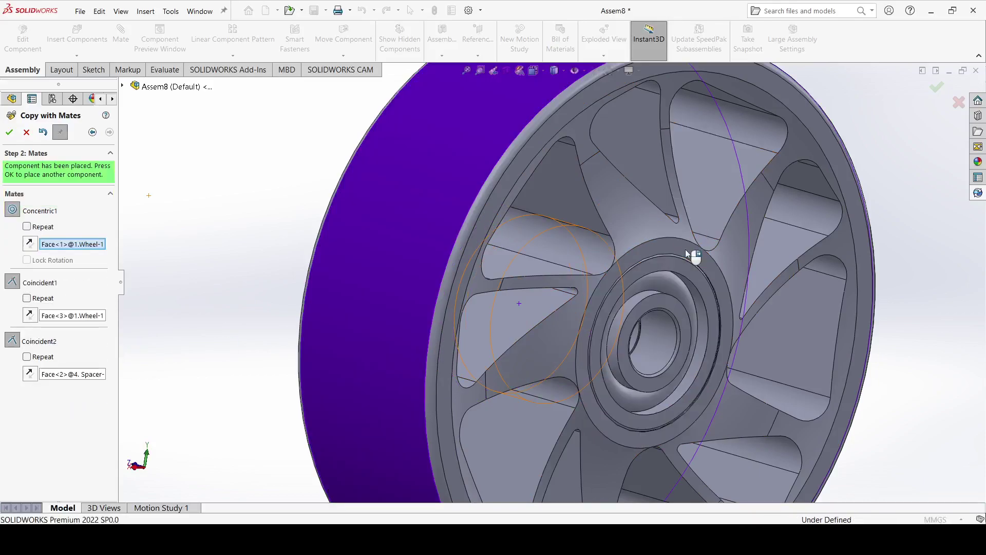
click(9, 133)
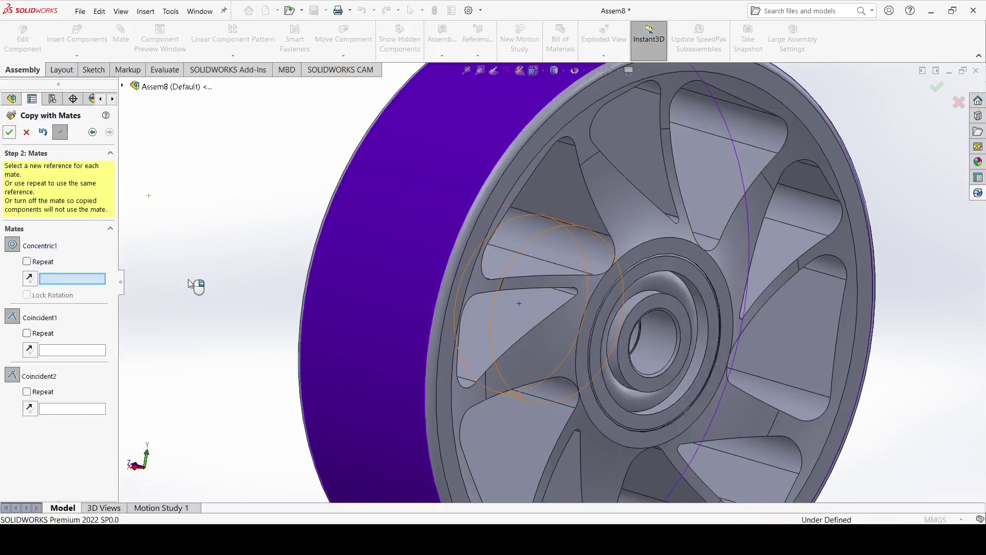
click(26, 132)
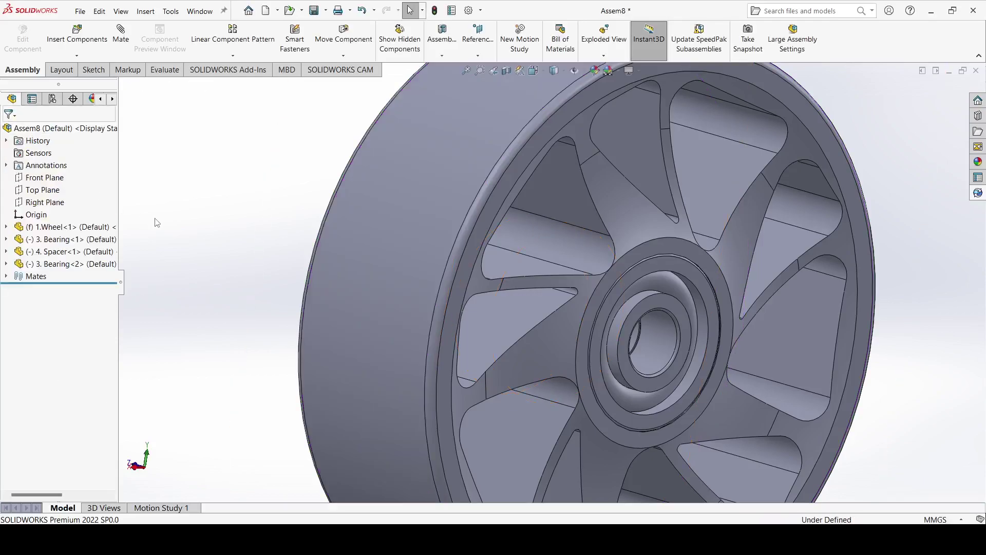
key(f)
middle_drag(175, 224, 329, 322)
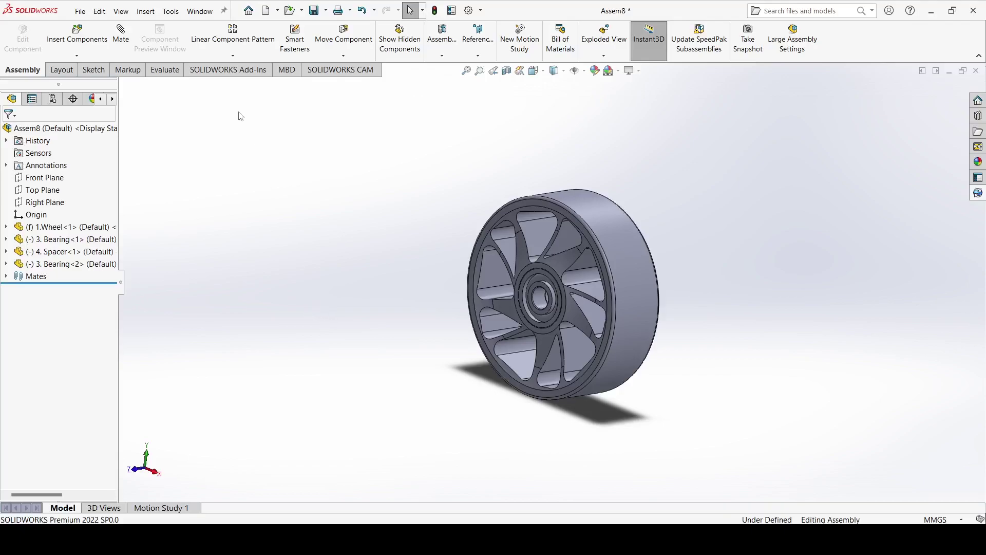
click(71, 31)
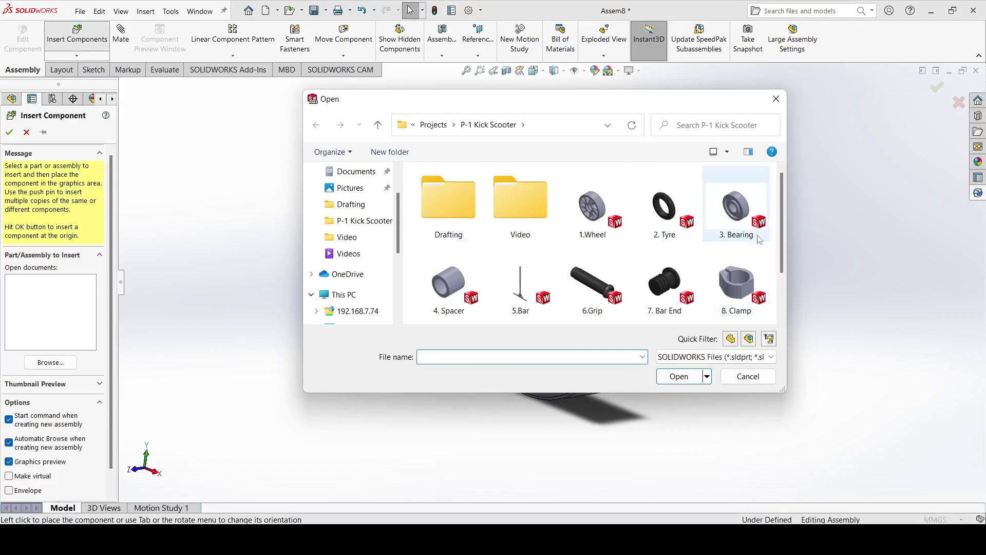
- Insert the 2. Tyre and mate its inner face concentric with the wheel's outer rim
click(675, 224)
click(678, 376)
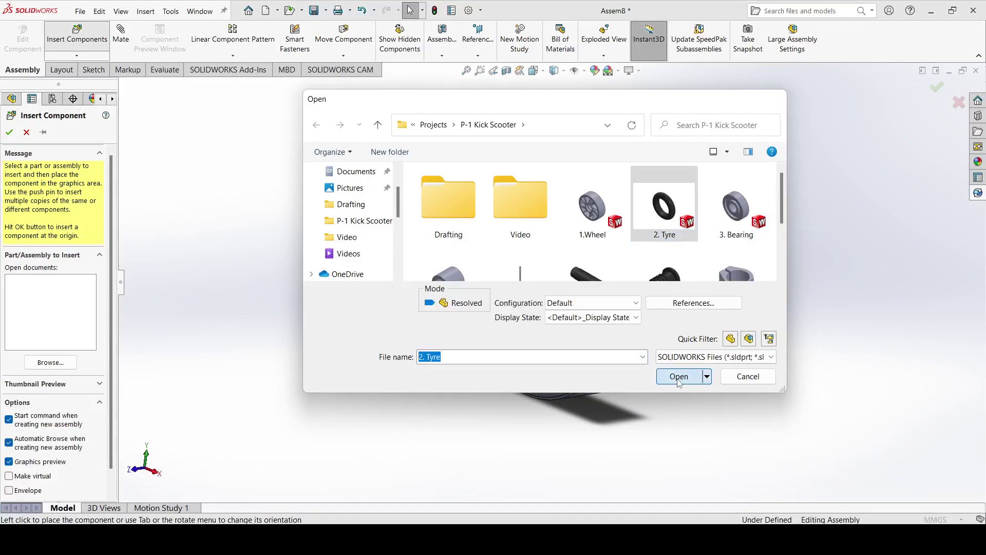
click(475, 265)
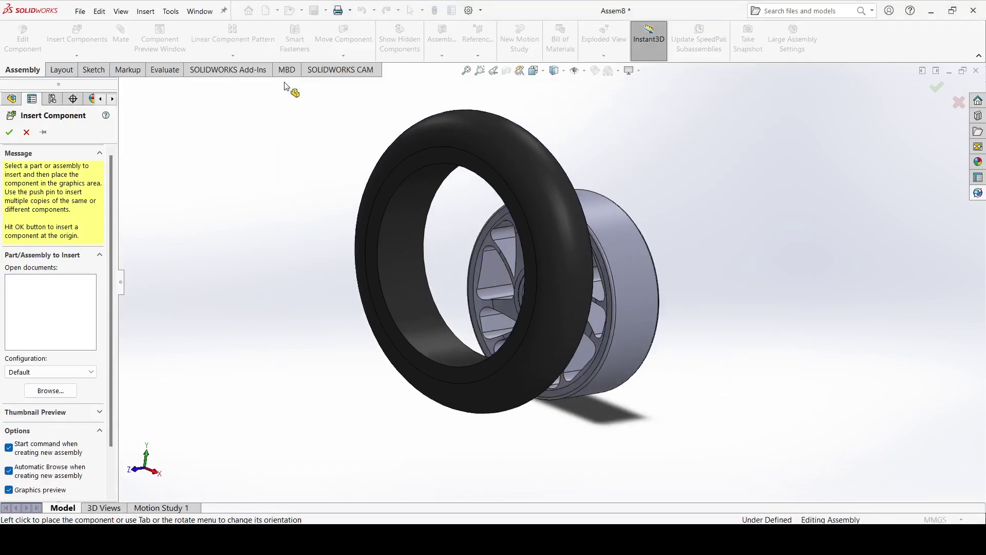
click(399, 231)
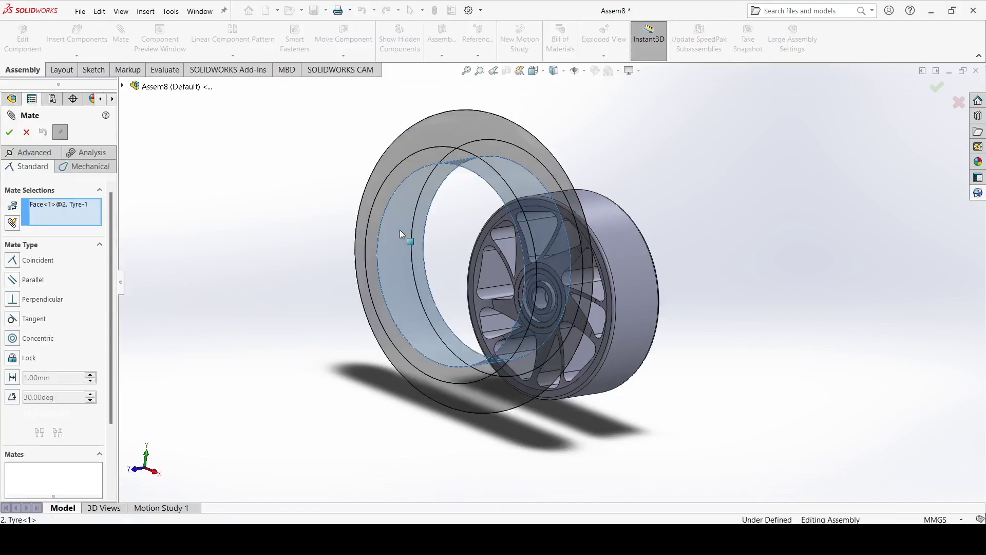
click(621, 239)
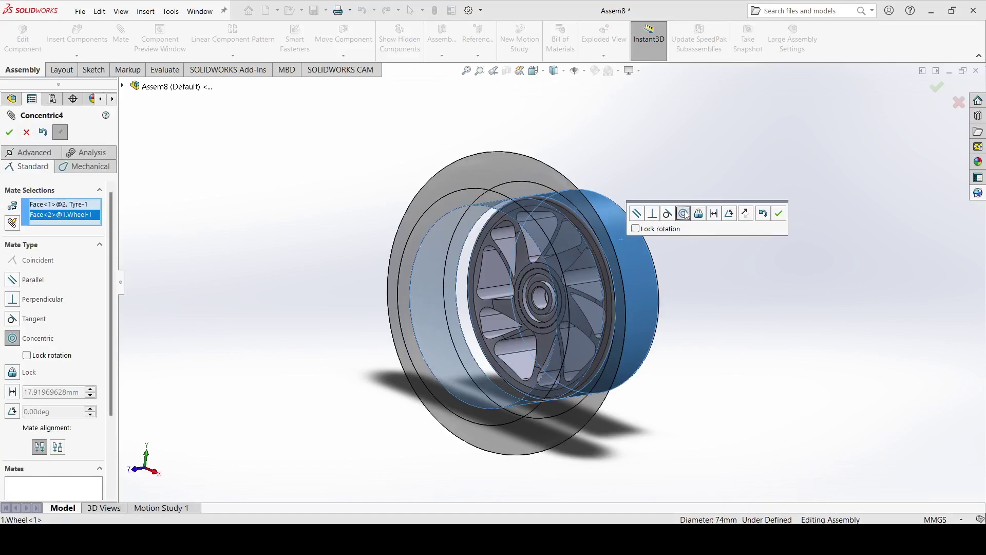
click(779, 213)
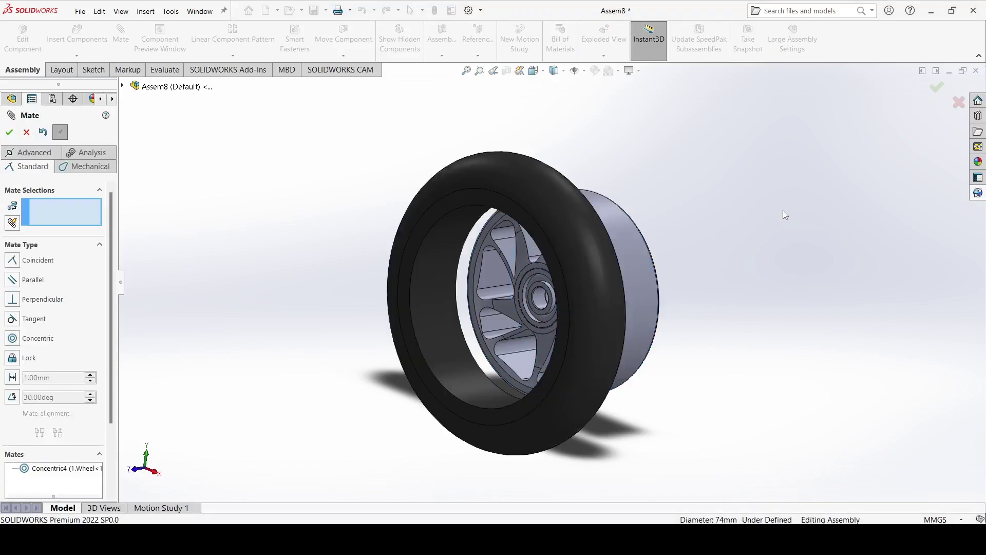
- Mate the tyre's side face flush with the wheel rim and show the wheel in Isometric view
click(501, 201)
scroll(531, 239, up, 5)
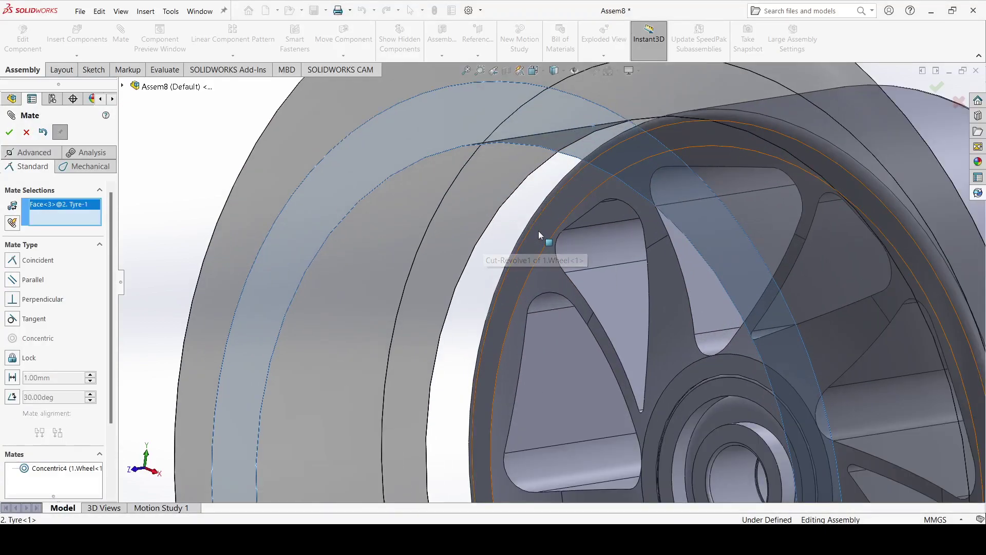
click(538, 230)
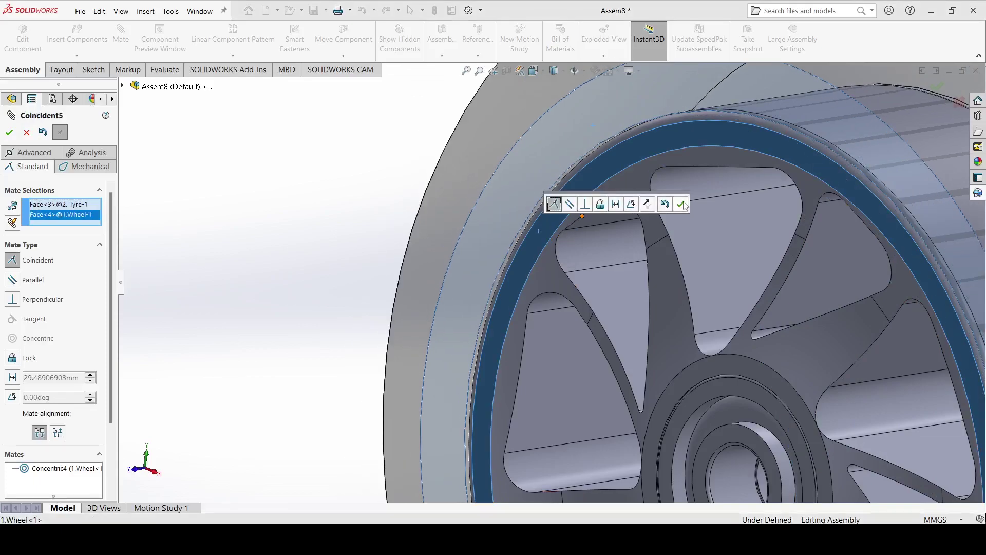
click(681, 204)
scroll(557, 281, down, 4)
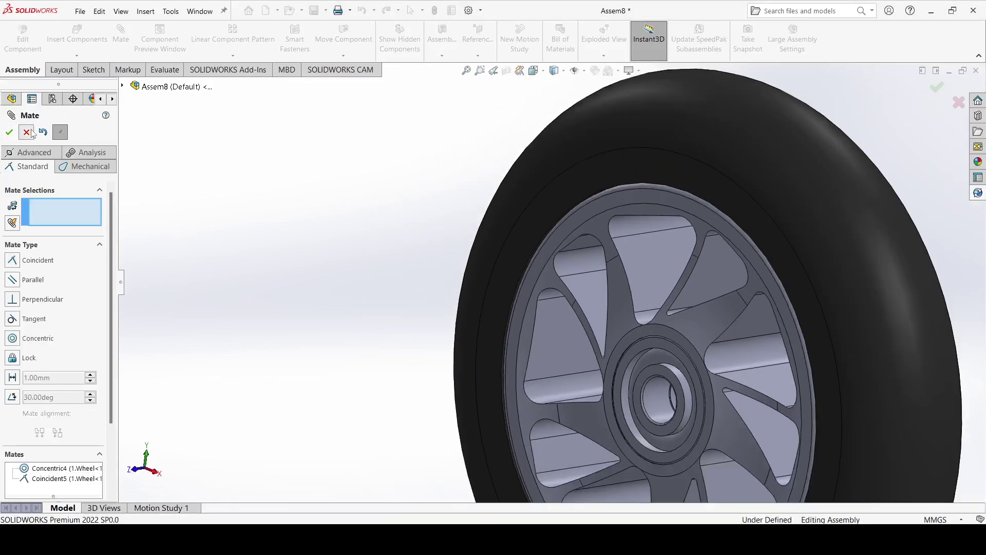
click(27, 132)
key(f)
click(539, 73)
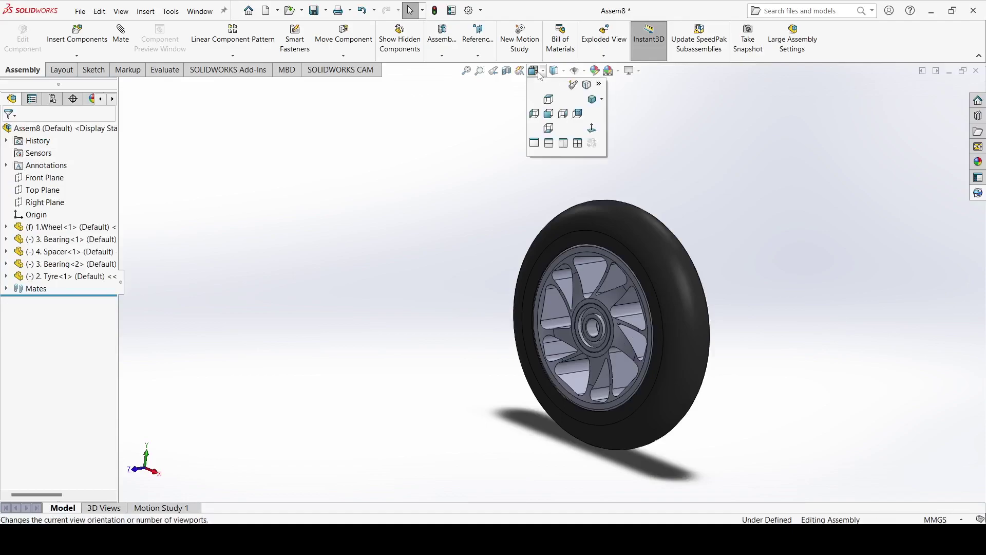
click(591, 103)
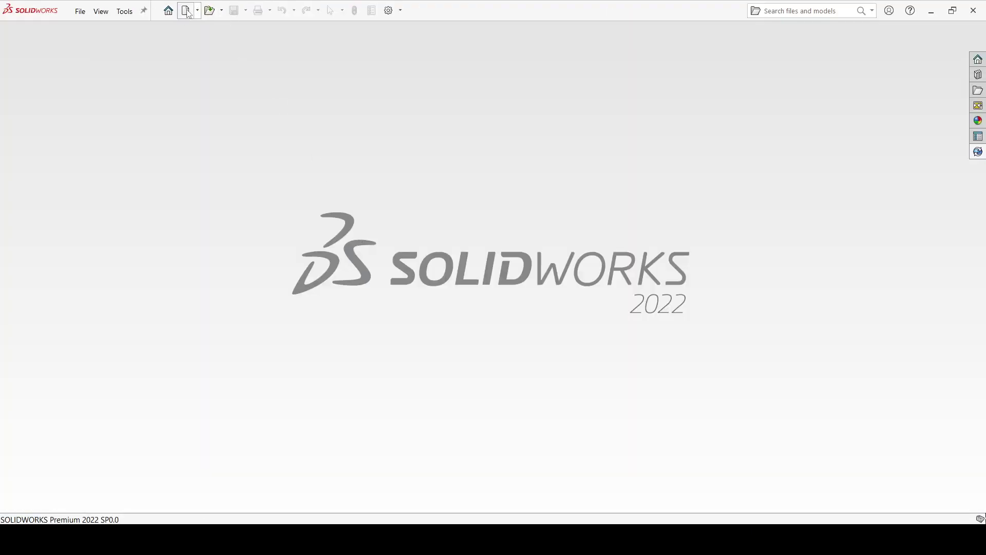
- Create new assembly Assem11 with the 5.Bar part placed as its fixed first component
click(186, 11)
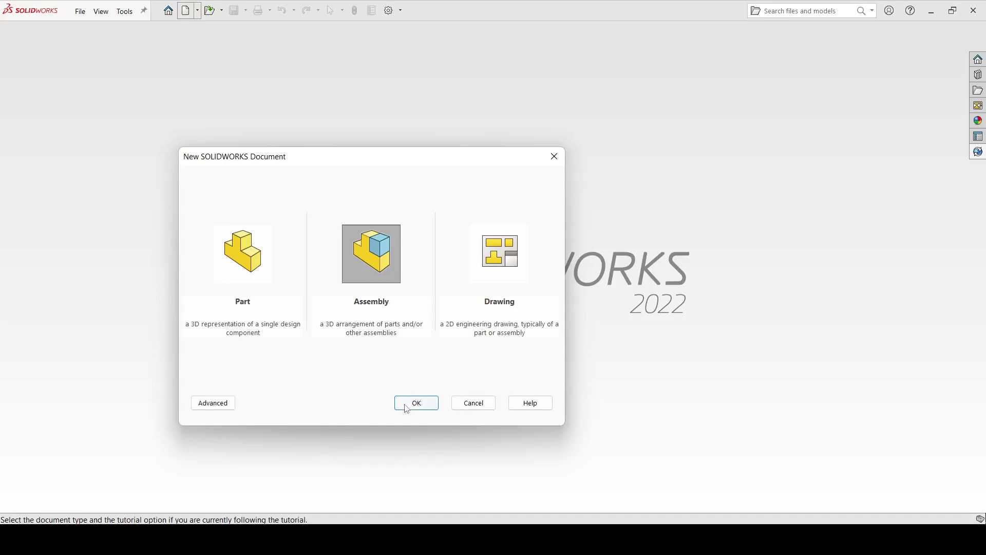
click(406, 406)
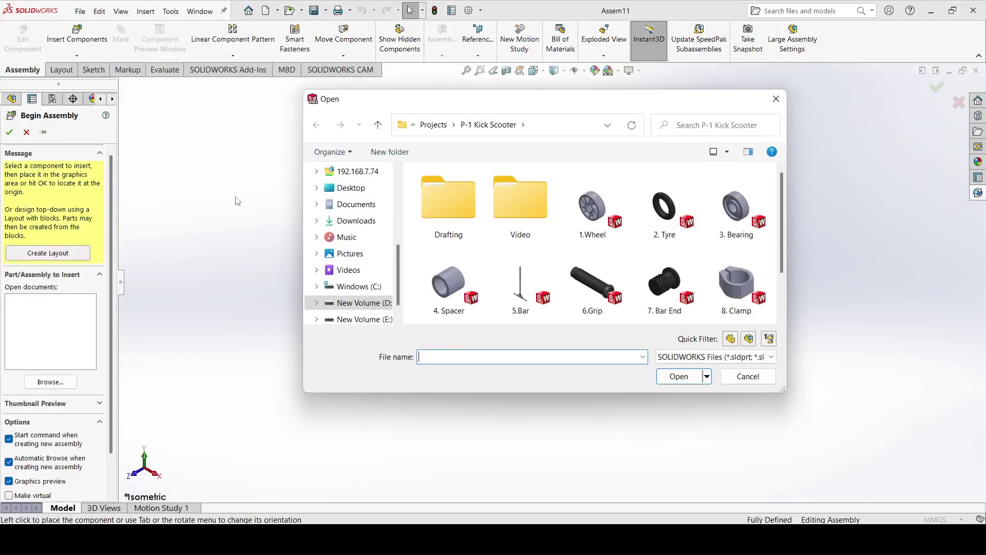
click(531, 282)
click(678, 376)
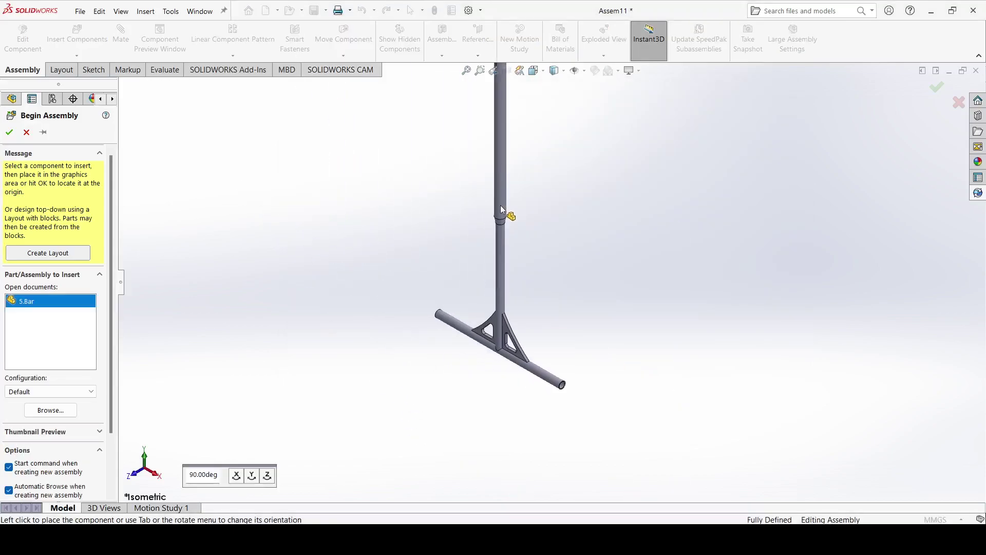
click(500, 205)
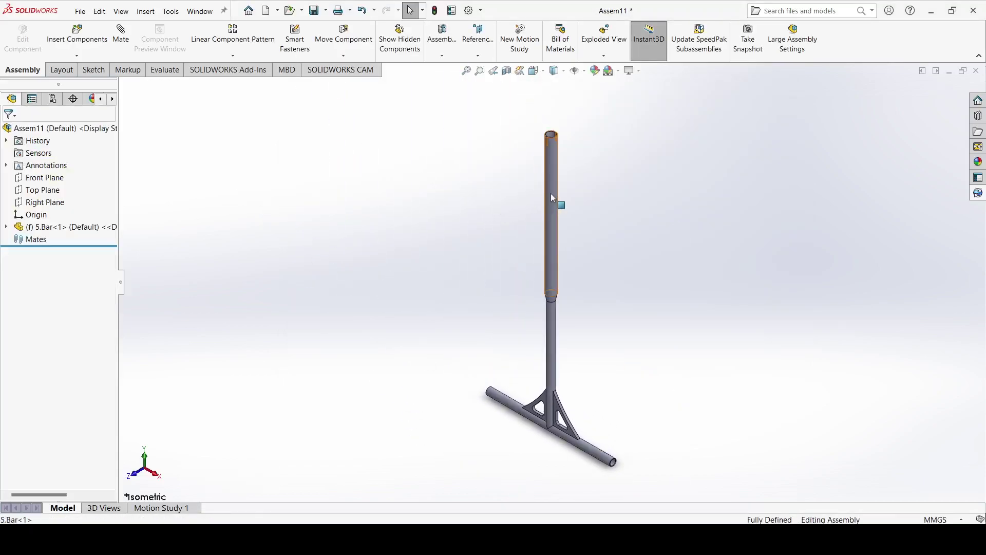
click(552, 197)
- Float the 5.Bar and rotate it 180° about Z using By Delta XYZ
right_click(558, 204)
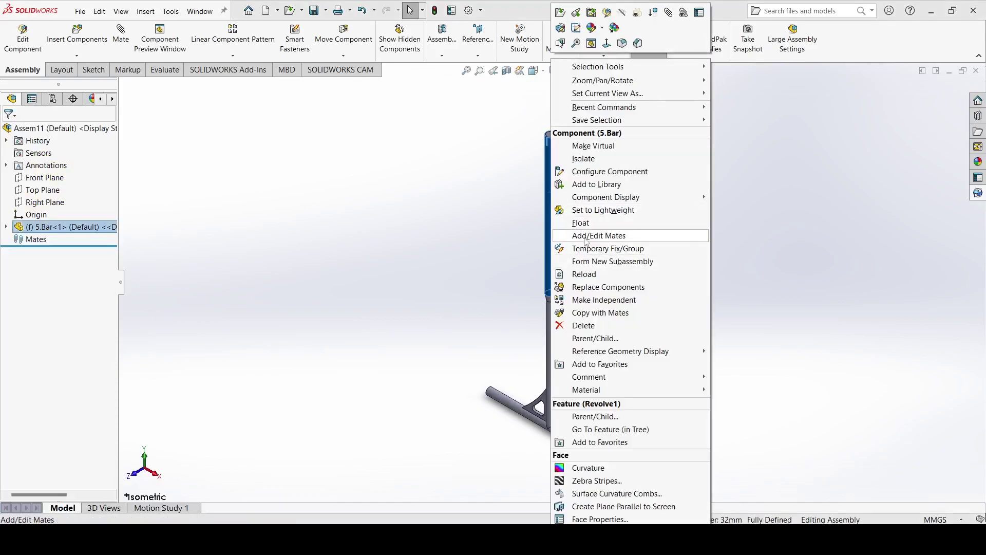
click(581, 222)
click(343, 55)
click(352, 81)
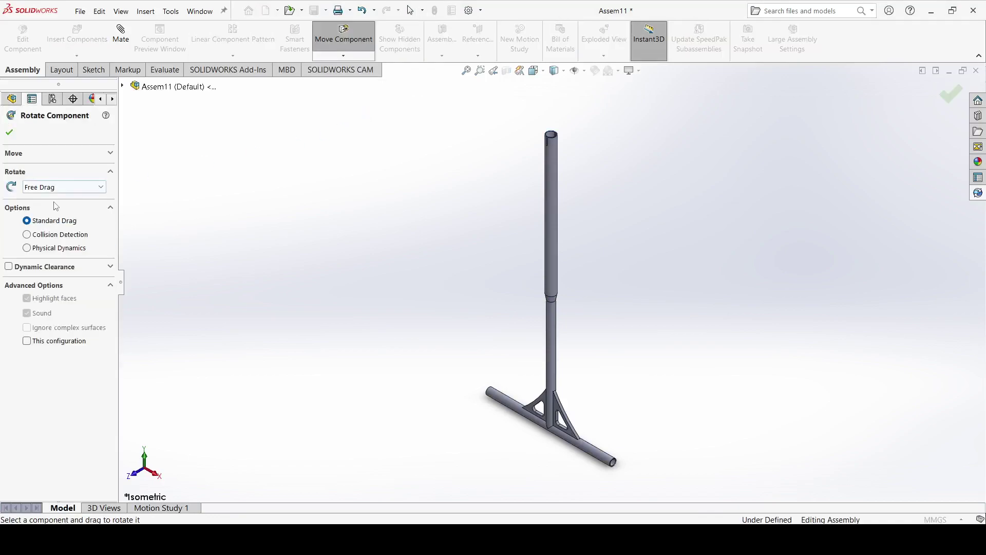
click(48, 188)
click(41, 216)
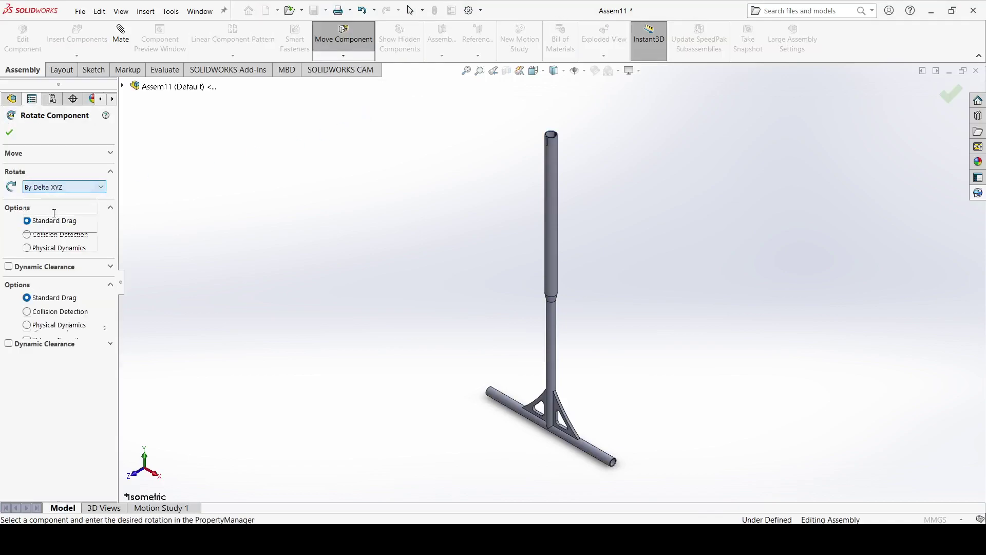
click(549, 204)
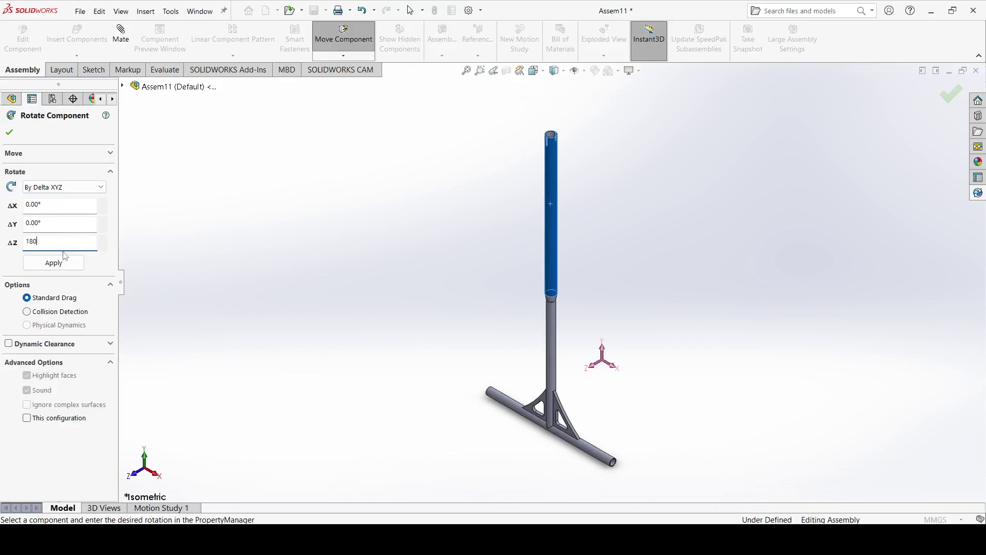
key(Return)
click(9, 134)
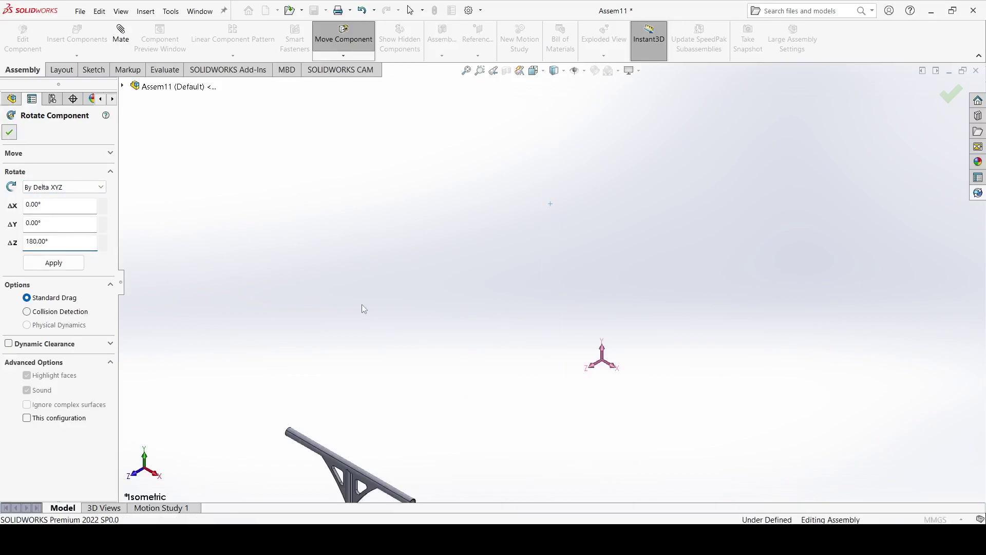
key(f)
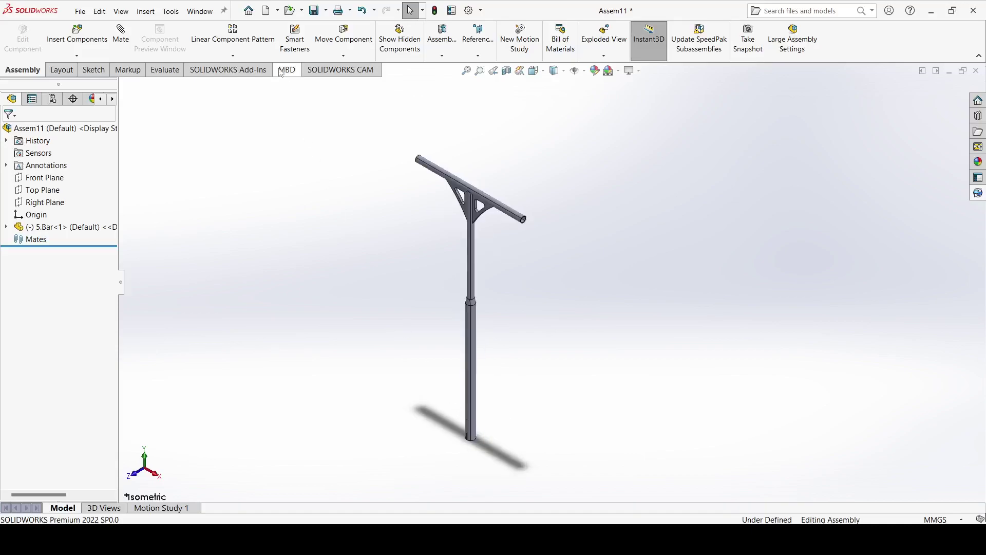
- Insert the 6.Grip part into the assembly
click(90, 39)
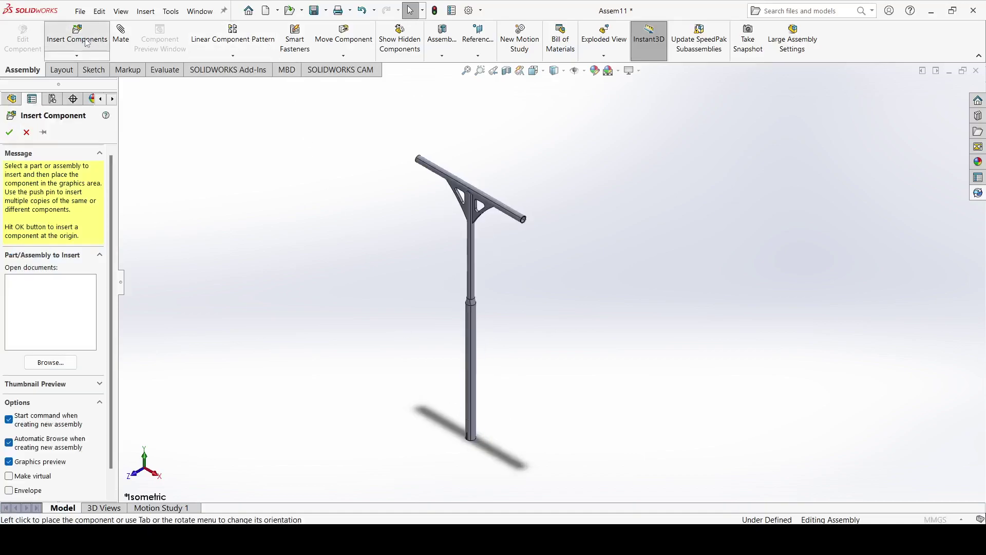
click(589, 257)
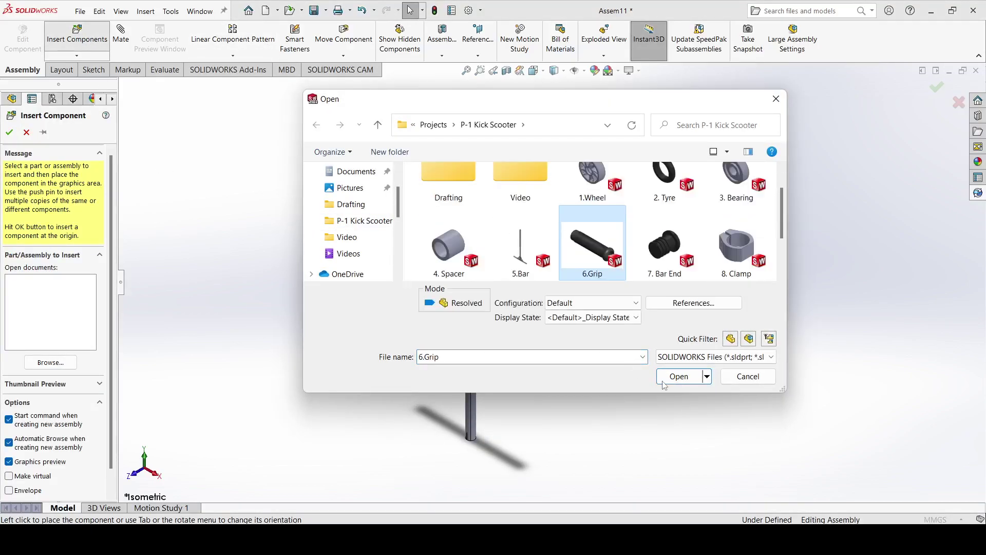
click(677, 376)
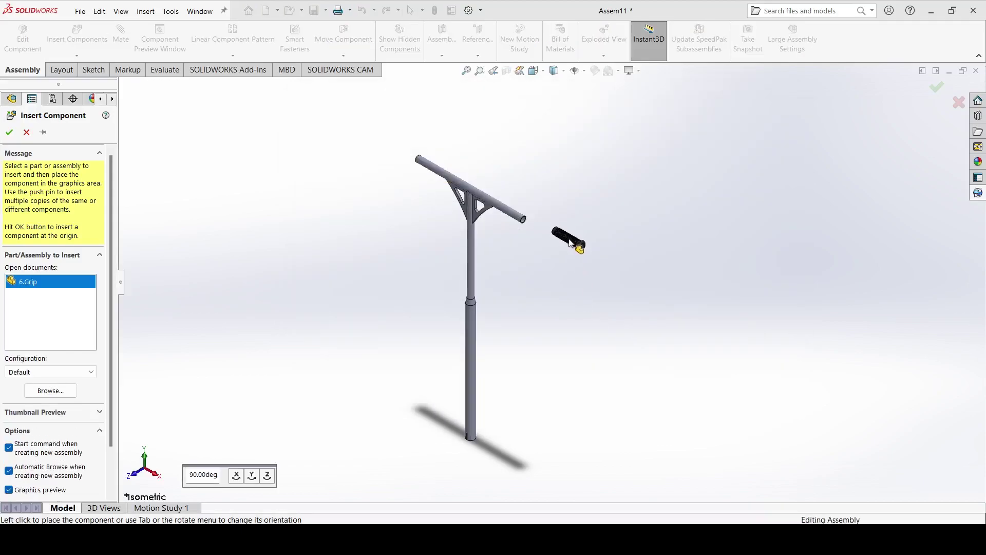
click(9, 131)
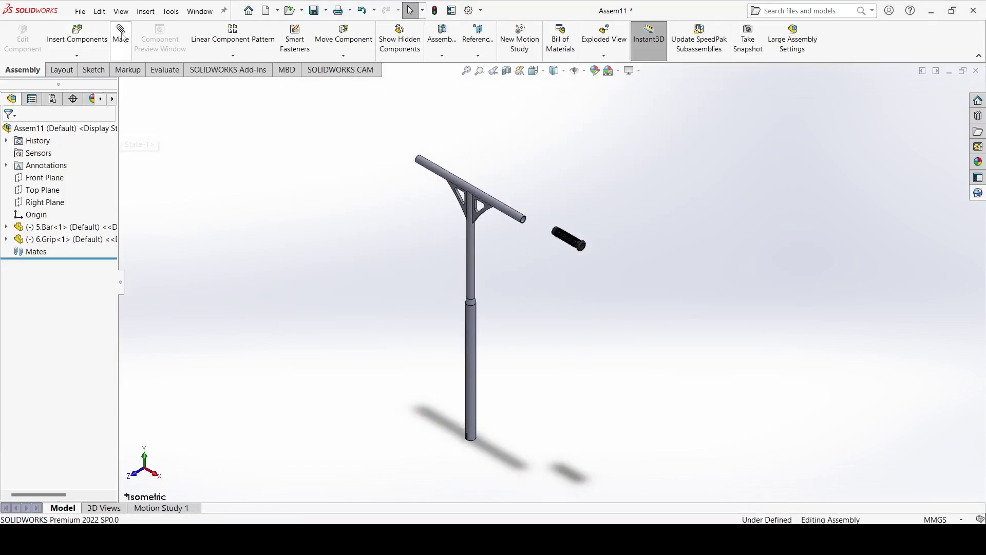
- Mate the grip's inner face concentric with the bar tube and slide it along the bar
key(m)
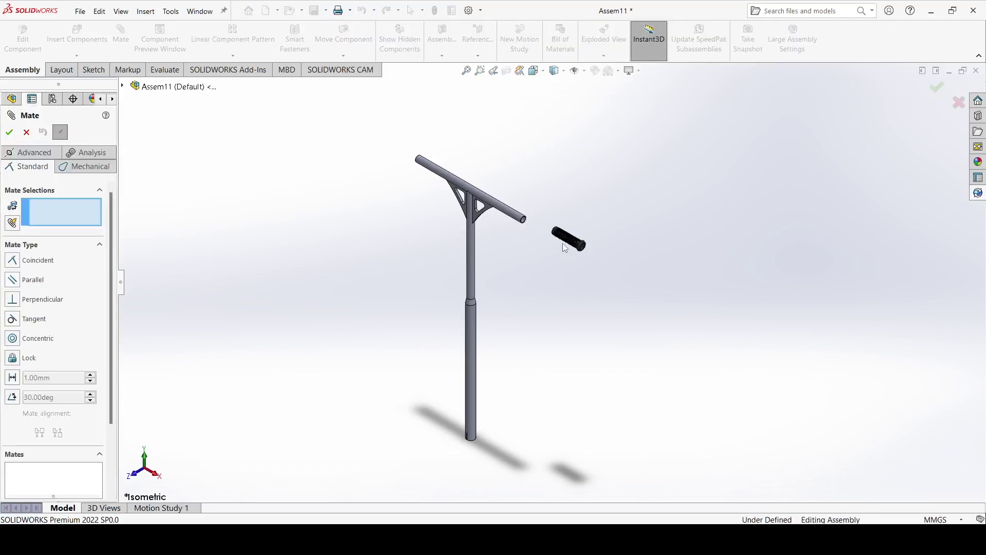
scroll(562, 243, down, 6)
click(753, 319)
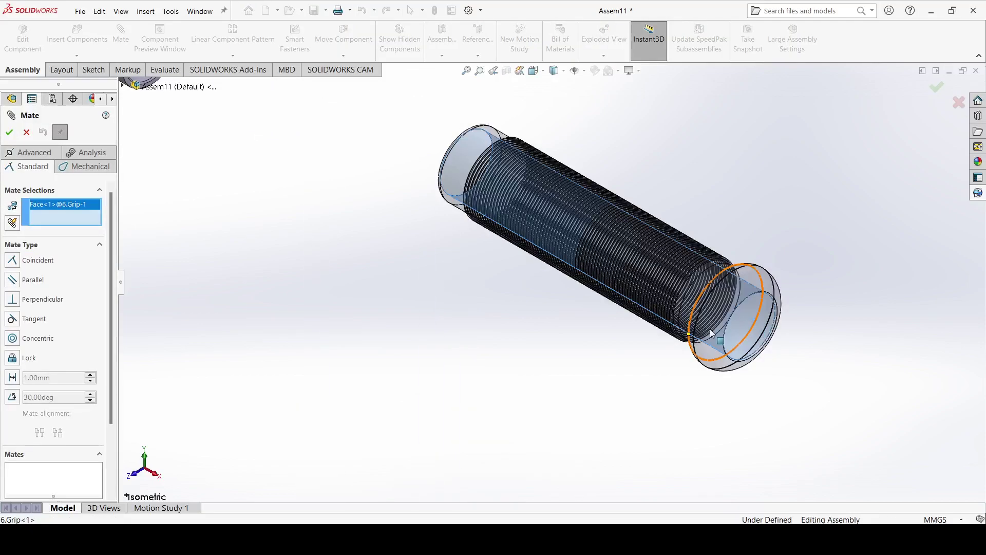
scroll(545, 277, up, 5)
click(370, 170)
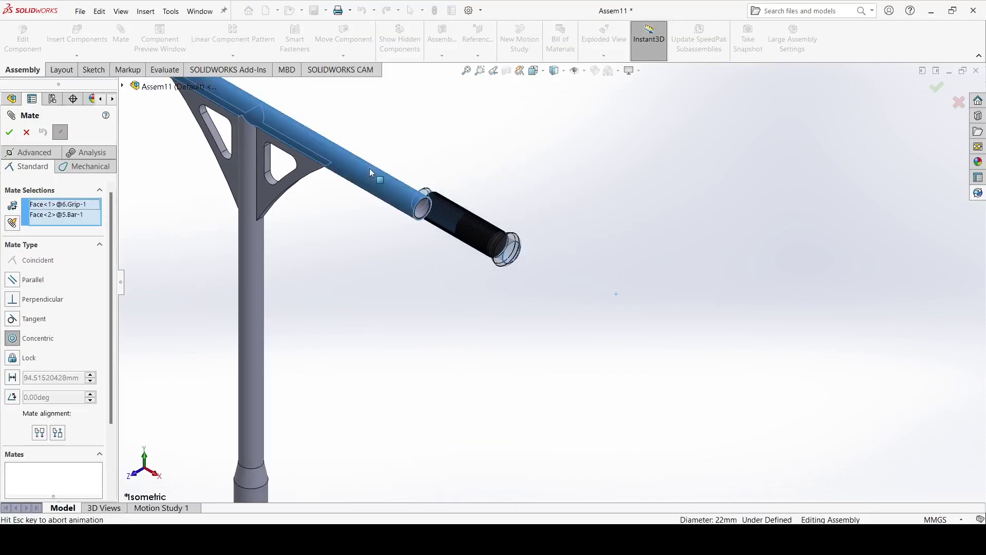
click(368, 160)
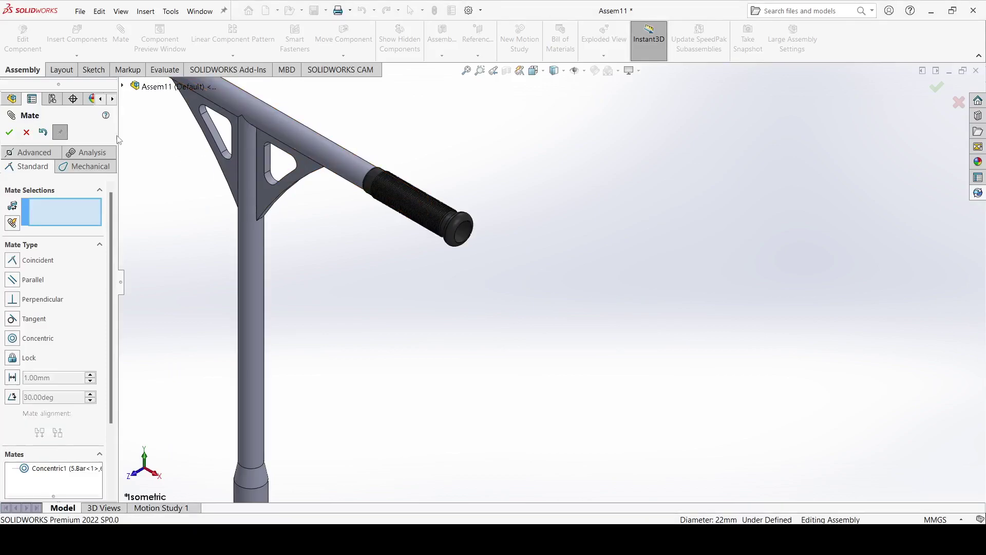
click(27, 133)
click(467, 238)
drag(498, 269, 640, 365)
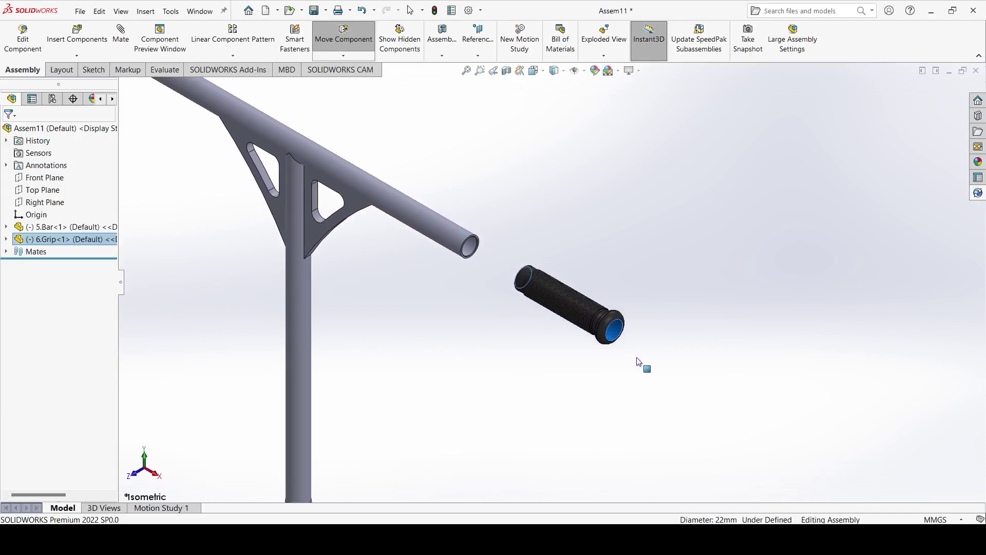
- Fix the 5.Bar and mate the grip's inner end edge coincident with the bar's end face
right_click(304, 301)
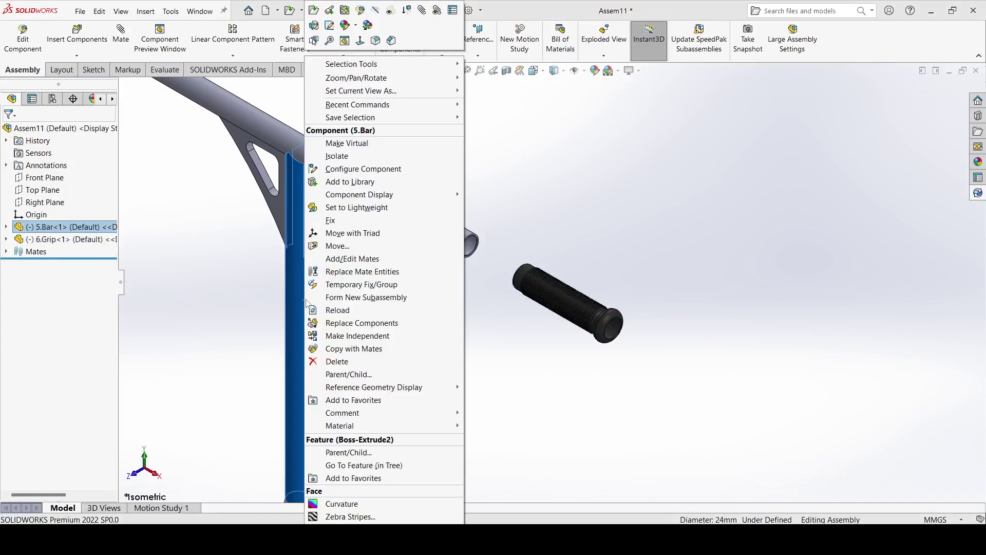
click(331, 220)
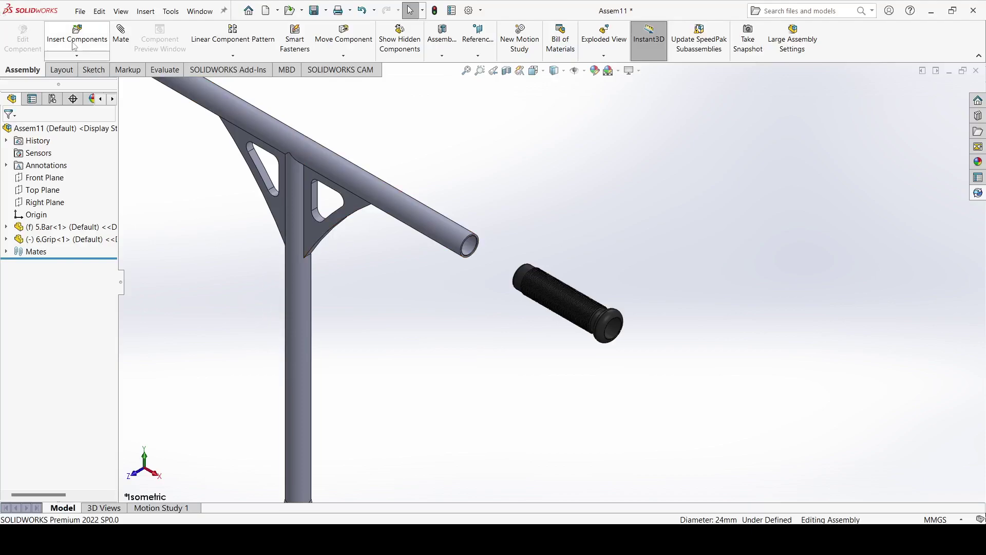
click(121, 35)
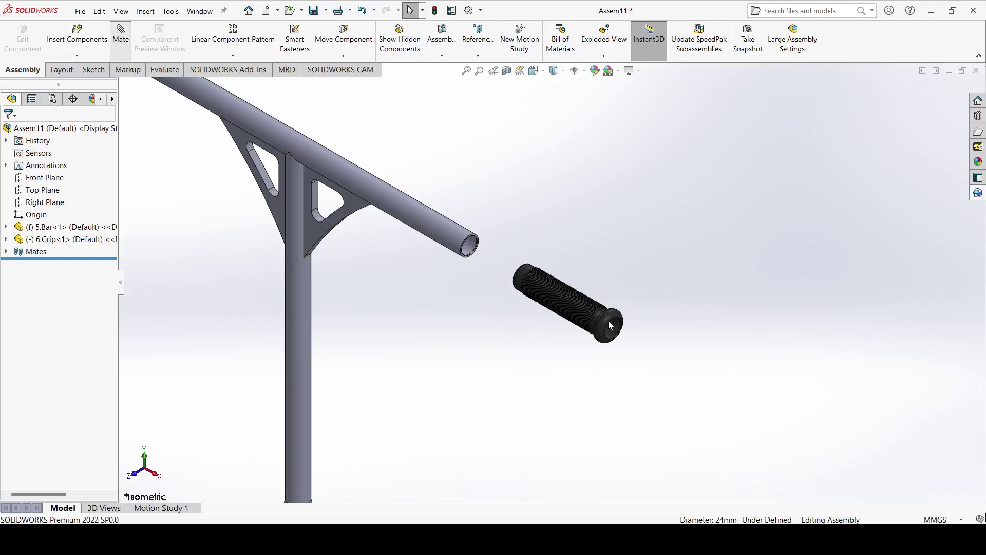
scroll(609, 323, down, 8)
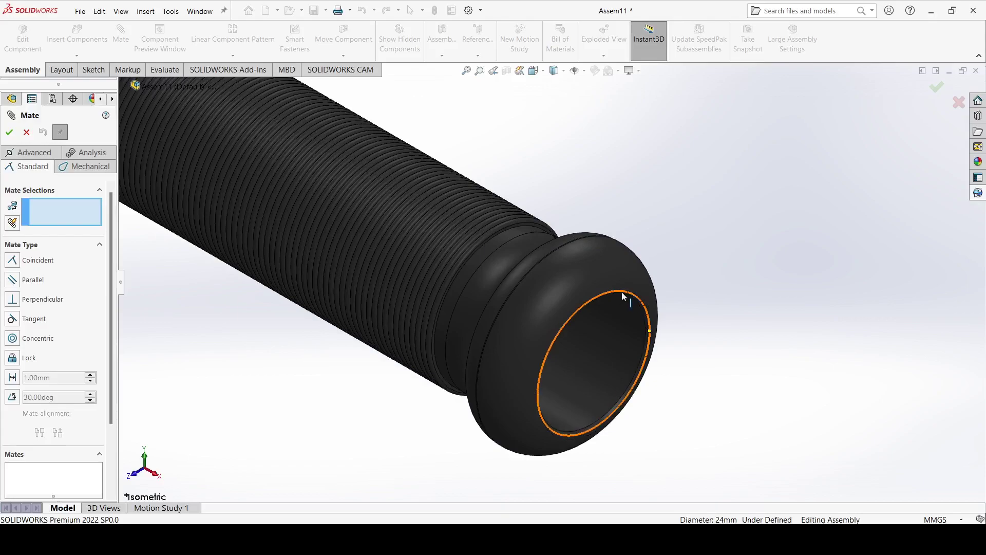
click(622, 296)
scroll(618, 304, up, 5)
scroll(308, 172, down, 5)
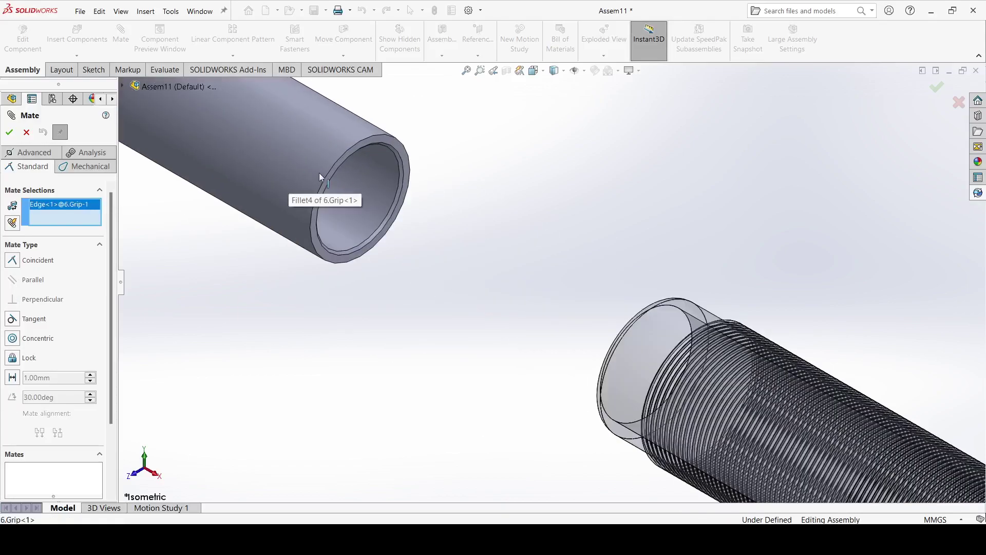
scroll(308, 170, down, 3)
click(467, 150)
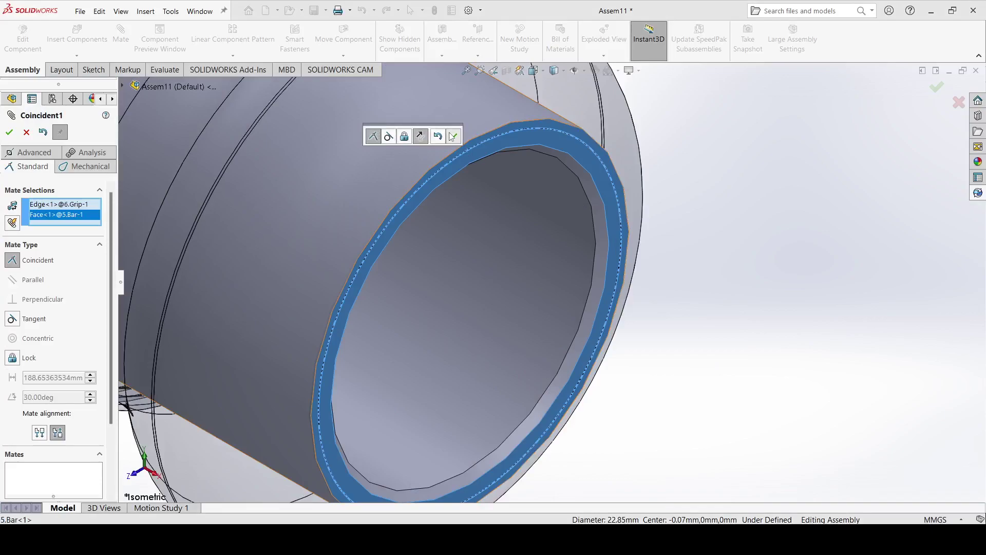
click(452, 136)
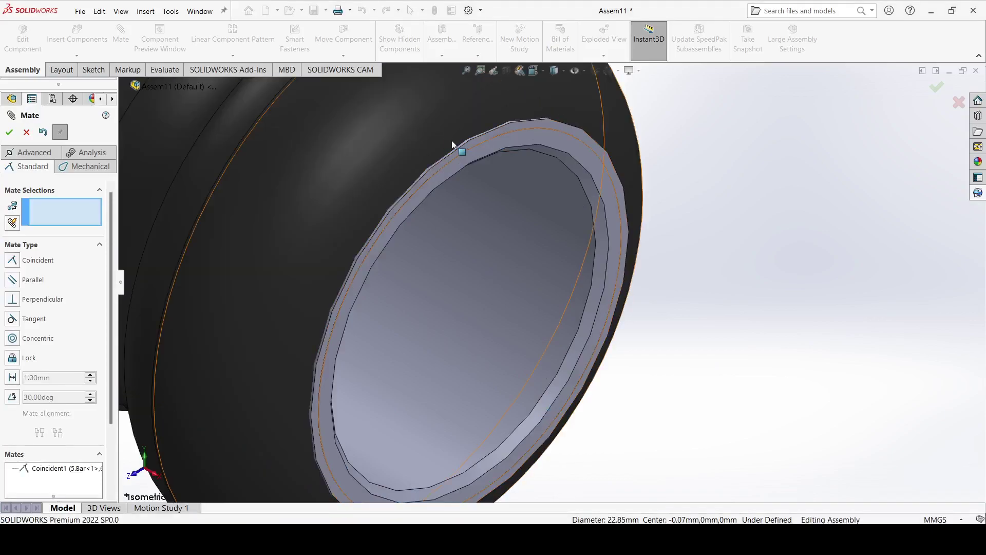
click(26, 133)
click(76, 40)
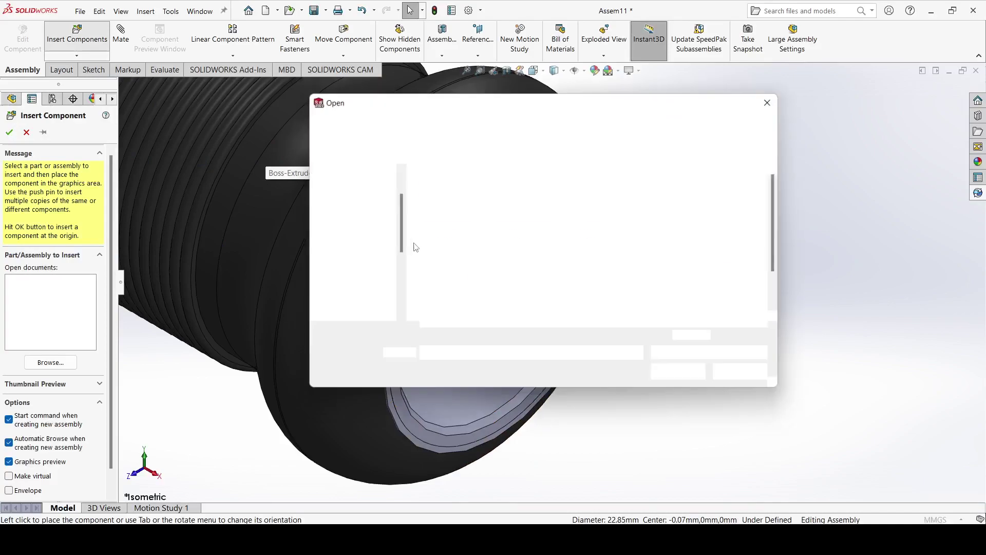
- Insert a second 6.Grip beside the left end of the handlebar
click(577, 274)
click(679, 376)
scroll(670, 360, up, 6)
scroll(558, 282, up, 3)
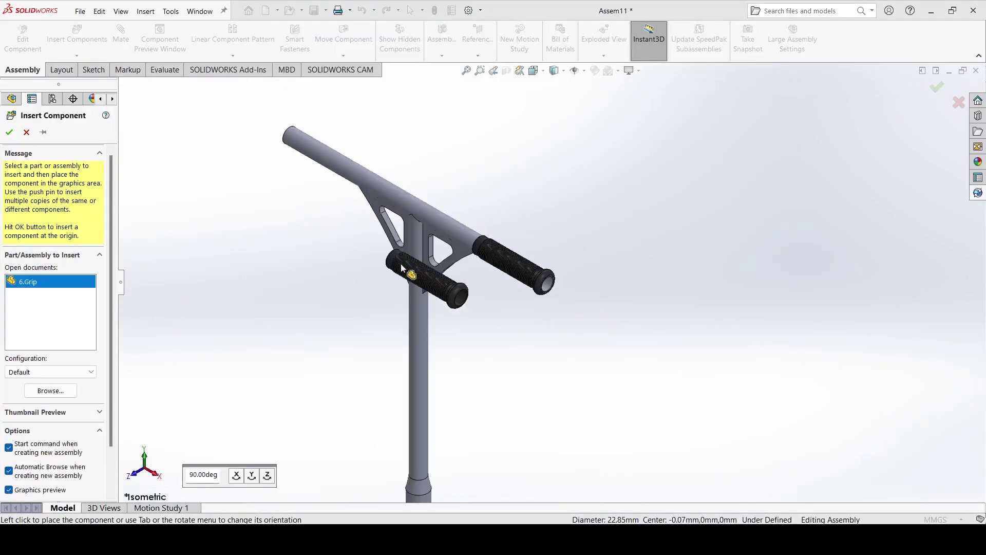
click(229, 146)
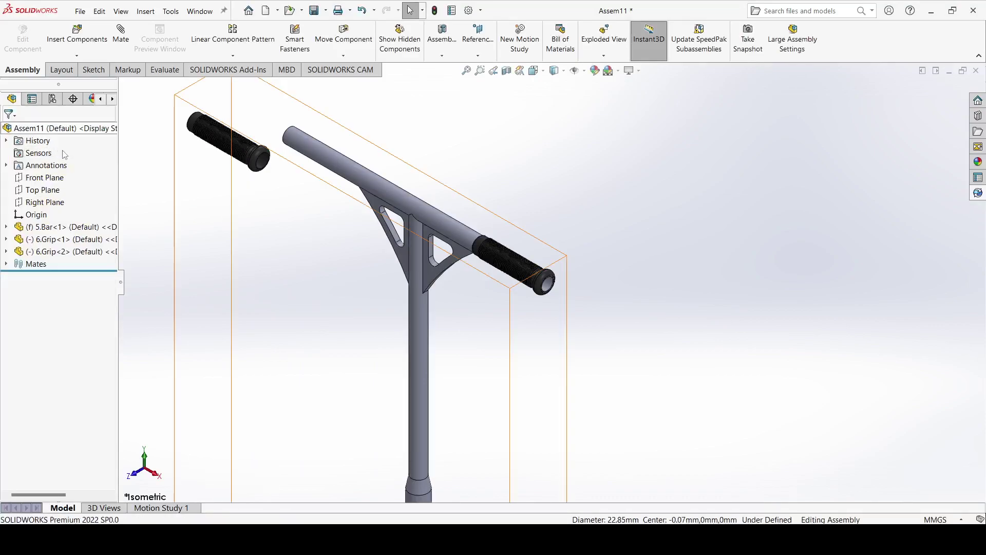
- Rotate the second grip roughly into line with the crossbar
click(343, 55)
click(378, 81)
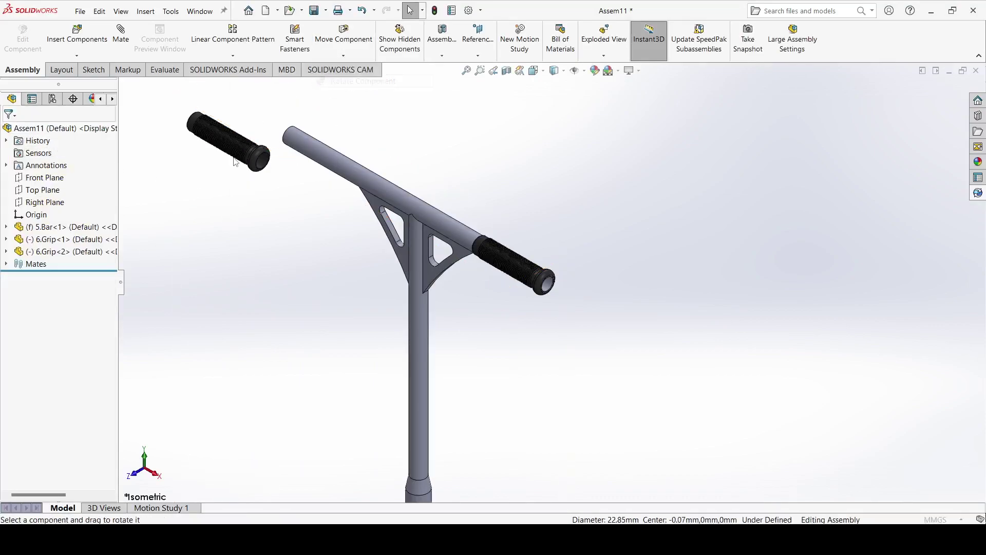
mouse_move(240, 153)
mouse_down()
mouse_move(231, 164)
mouse_move(221, 150)
mouse_move(231, 140)
mouse_move(241, 154)
mouse_up()
click(10, 132)
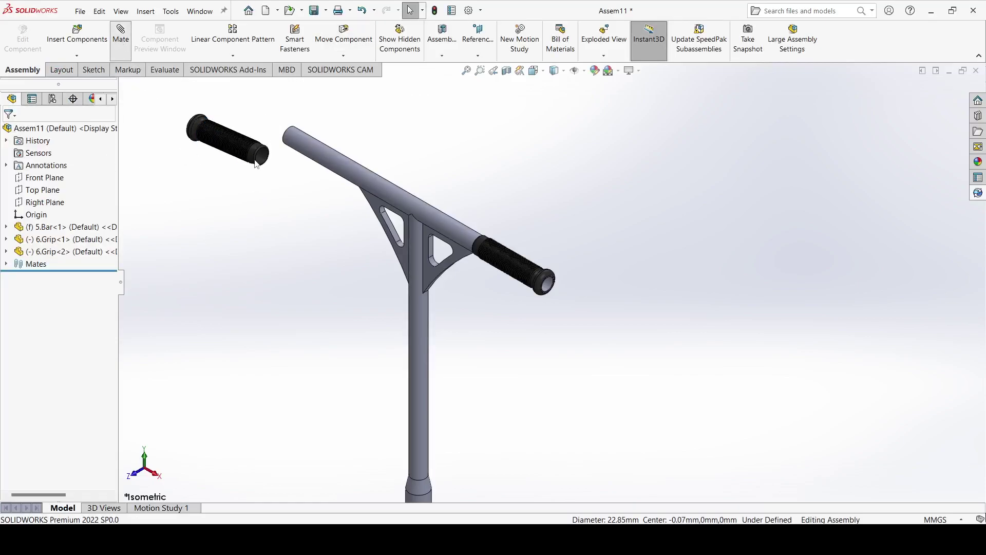
- Make the second grip's inner face concentric with the handlebar tube
key(m)
scroll(255, 159, down, 5)
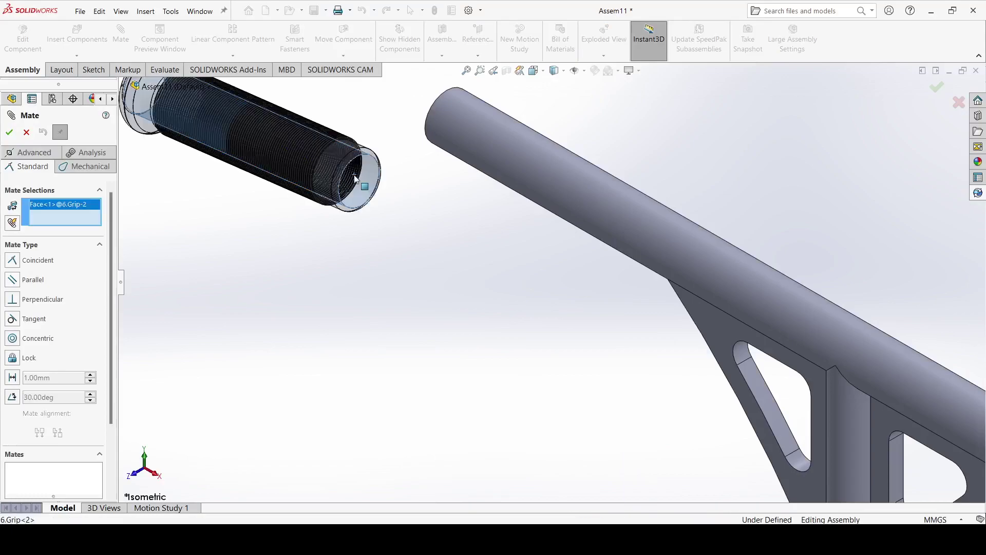
click(472, 135)
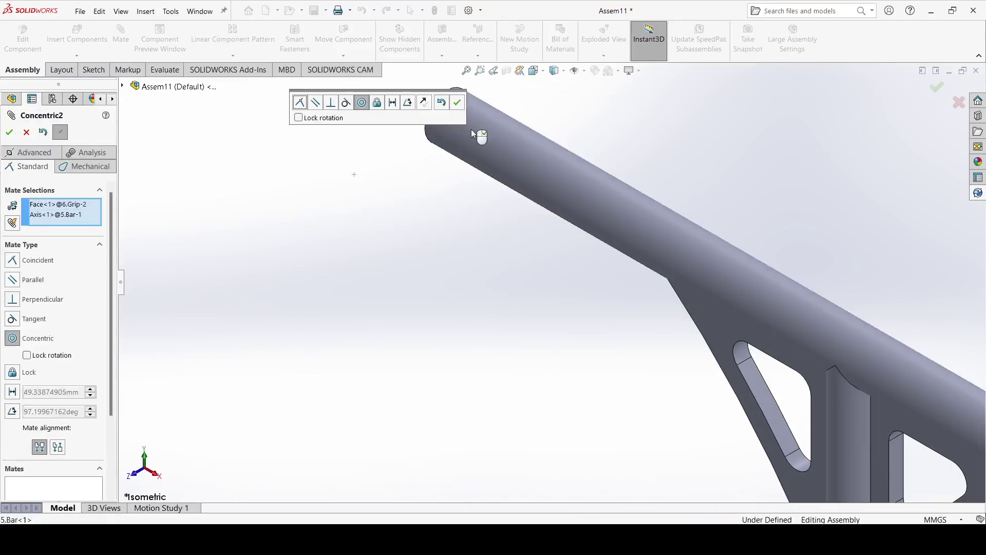
click(26, 132)
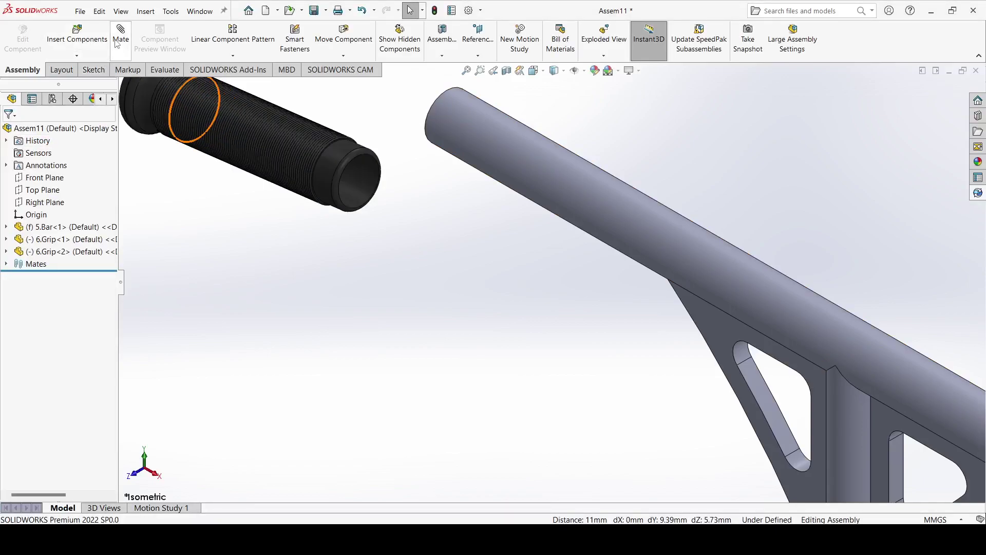
click(356, 176)
click(479, 133)
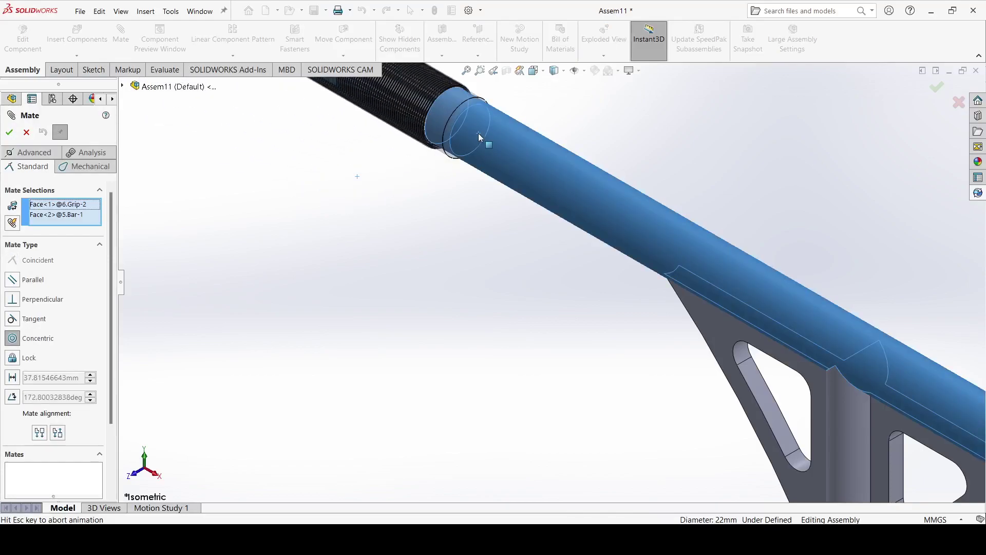
click(9, 132)
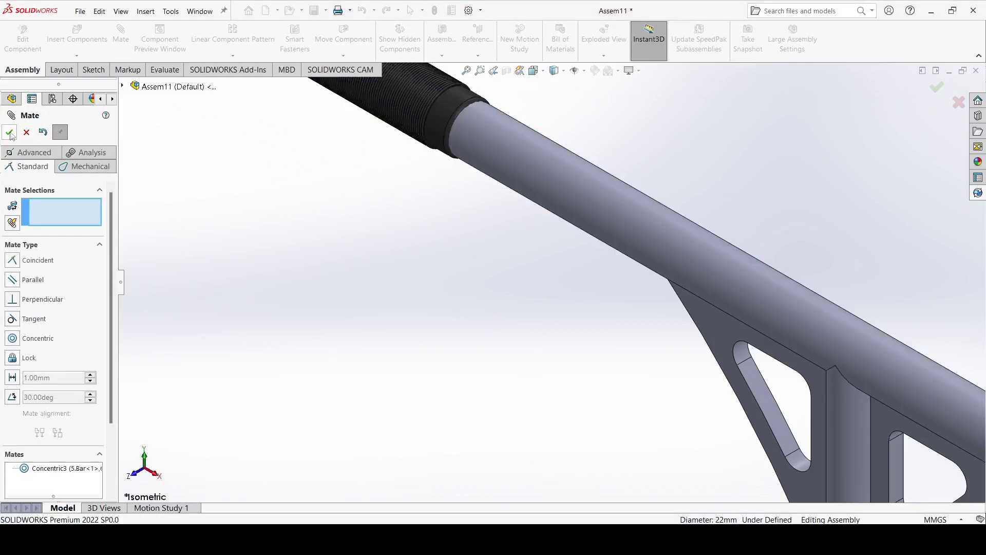
scroll(270, 187, up, 5)
- Mate the grip's inner end edge coincident with the bar's left end face so it sits flush
drag(401, 152, 311, 118)
scroll(350, 175, down, 5)
middle_drag(356, 181, 329, 132)
scroll(349, 140, down, 3)
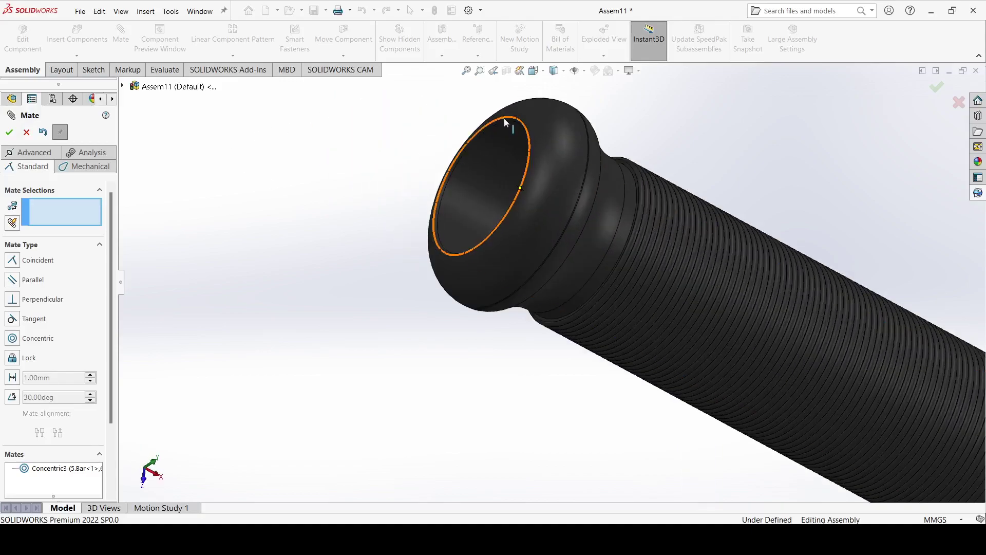
click(505, 121)
scroll(402, 163, up, 5)
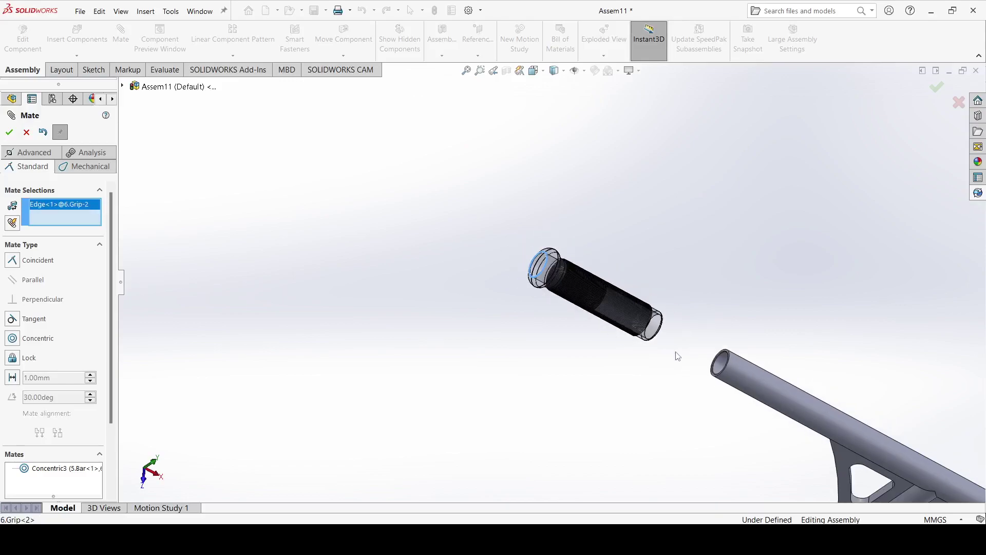
scroll(673, 354, down, 6)
scroll(724, 330, down, 3)
click(823, 315)
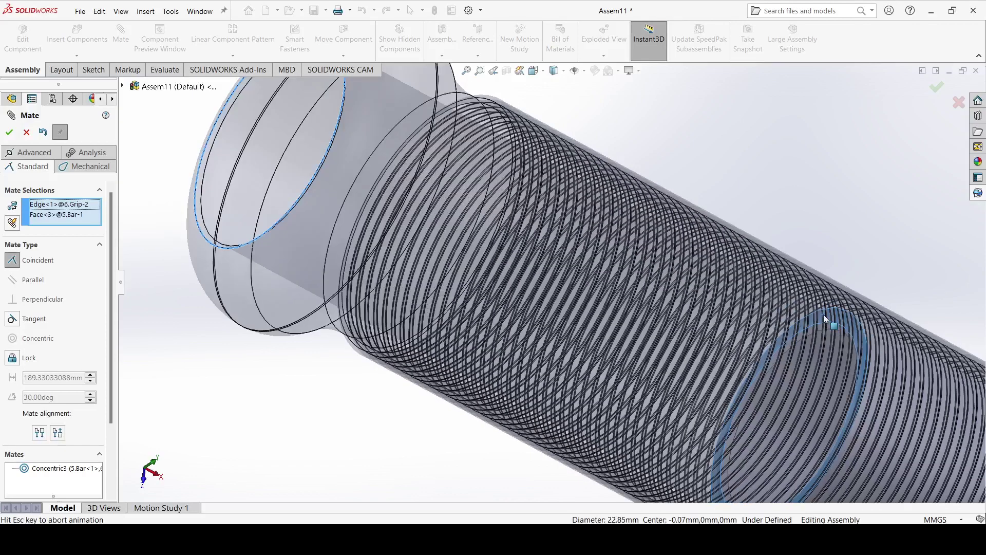
click(920, 333)
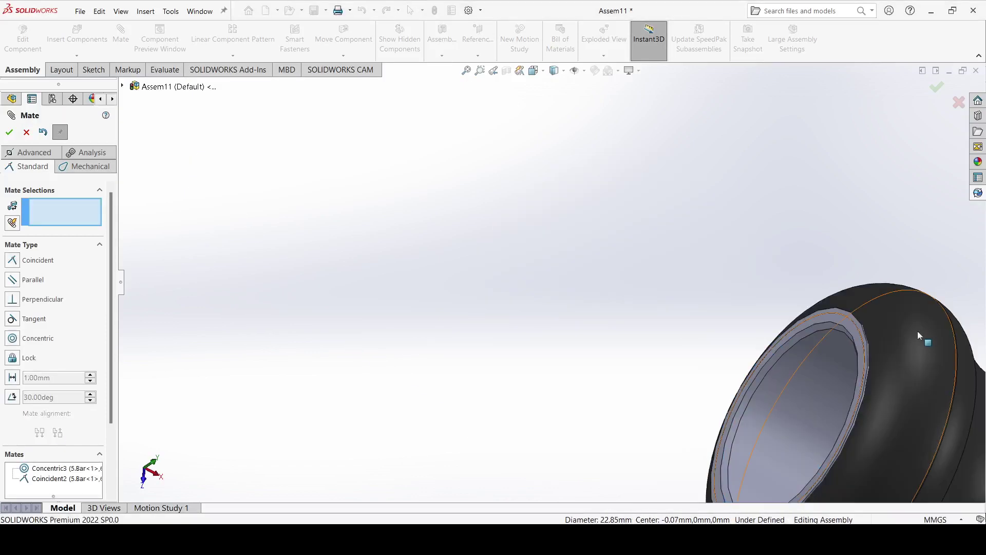
click(27, 132)
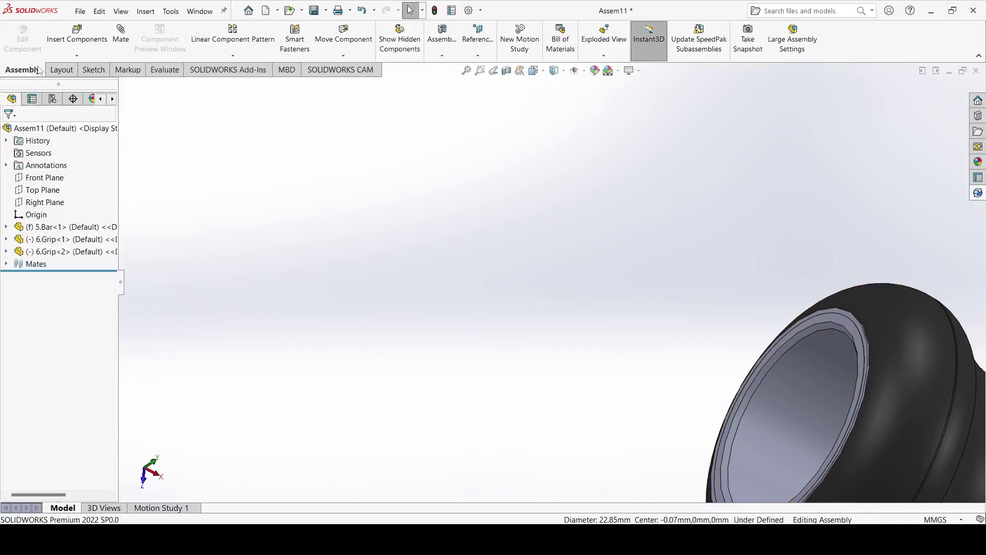
click(78, 36)
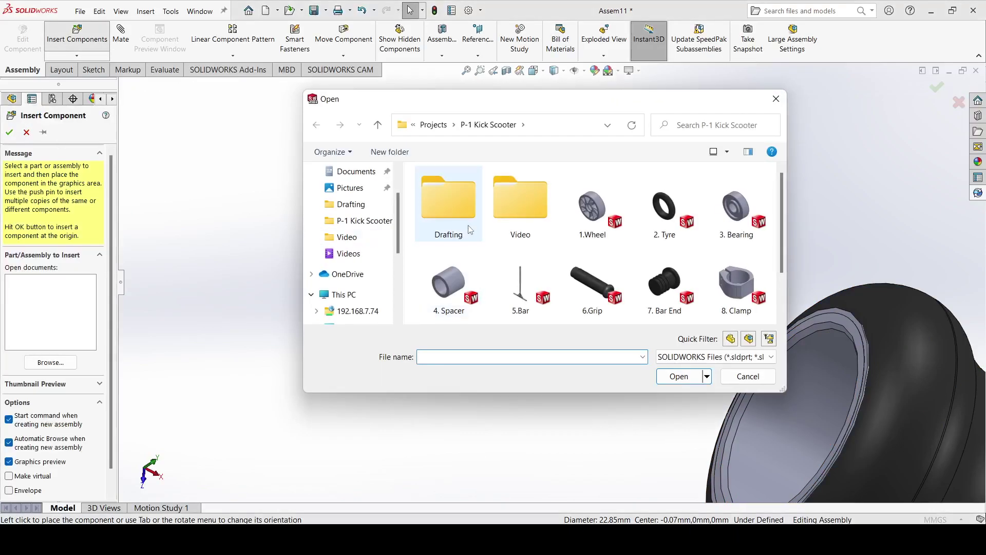
- Insert the 7. Bar End part into the assembly
click(664, 284)
click(690, 377)
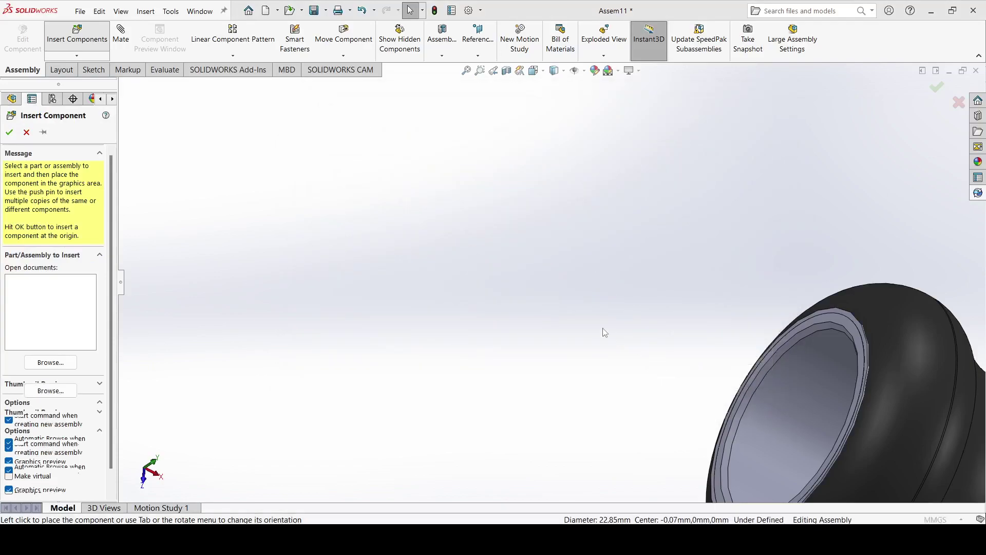
click(10, 132)
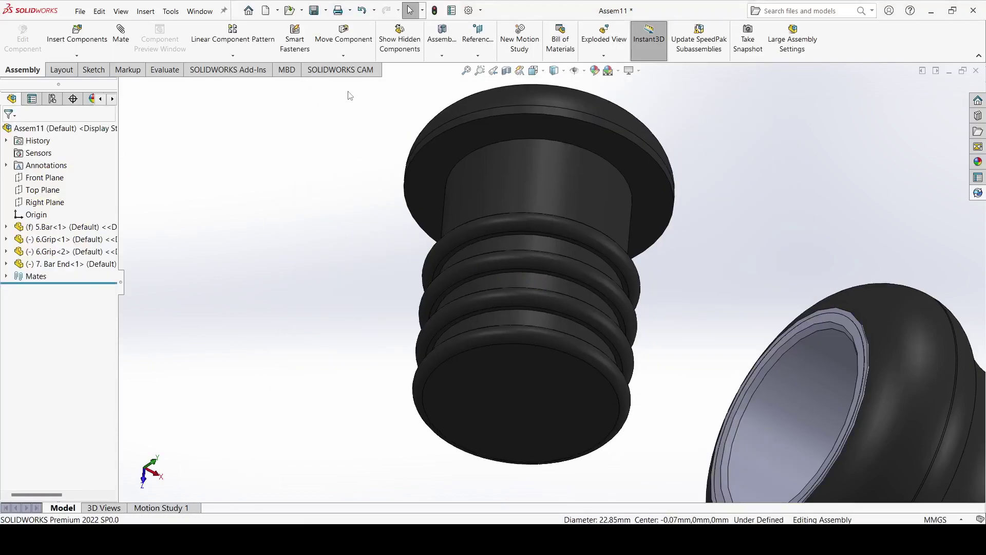
- Rotate the bar end so it faces the grip's open end
click(343, 56)
click(355, 81)
drag(514, 195, 713, 211)
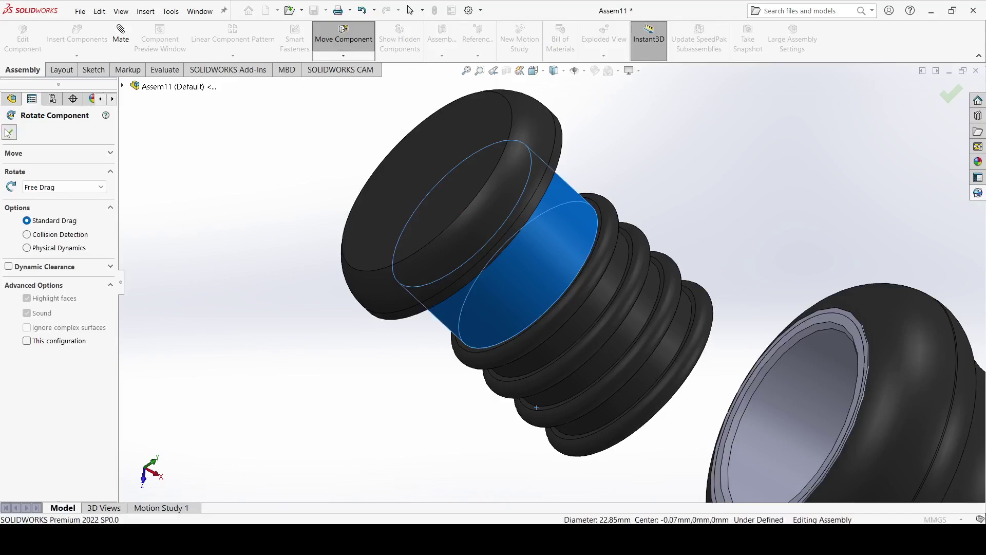
click(9, 133)
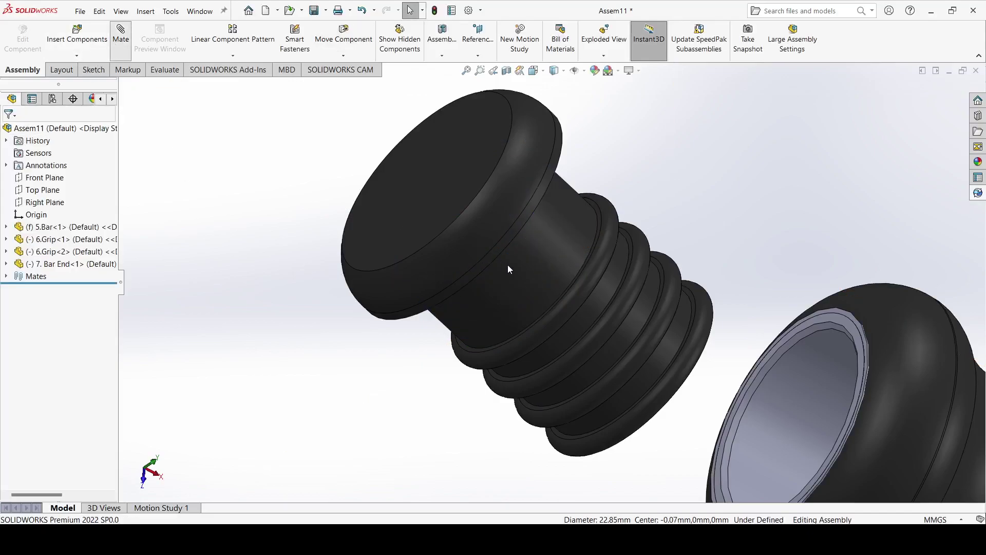
- Make the bar end's cylindrical face concentric with the bar's inner face
click(537, 264)
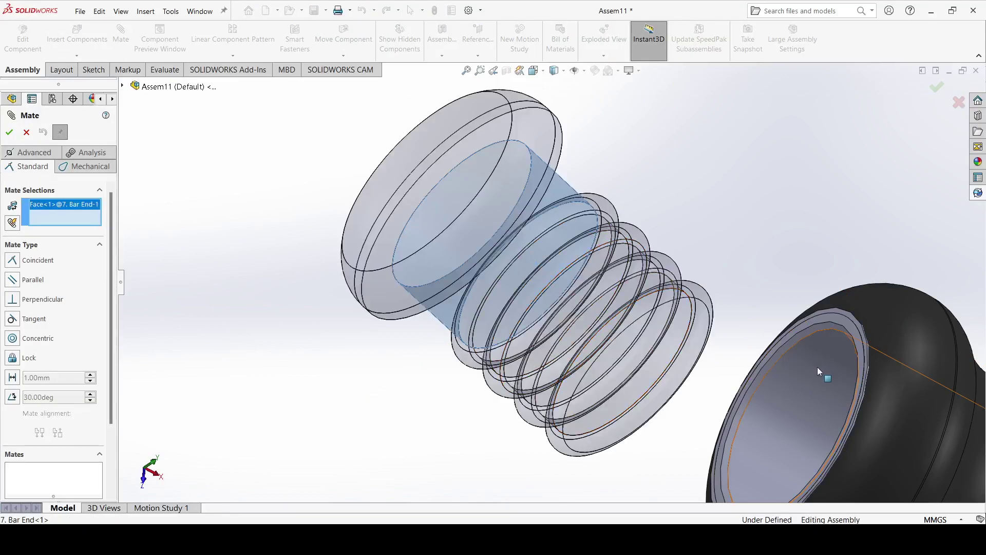
click(812, 381)
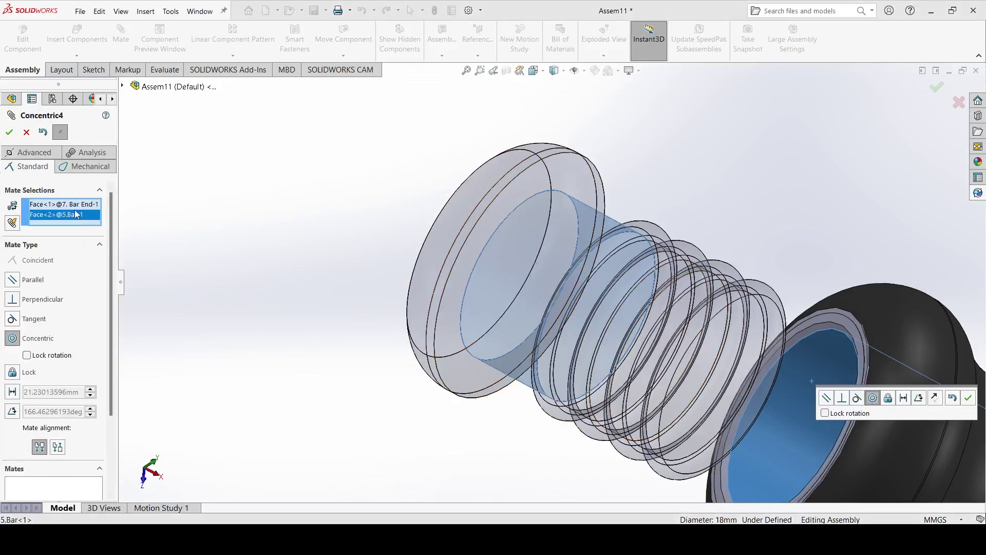
click(9, 133)
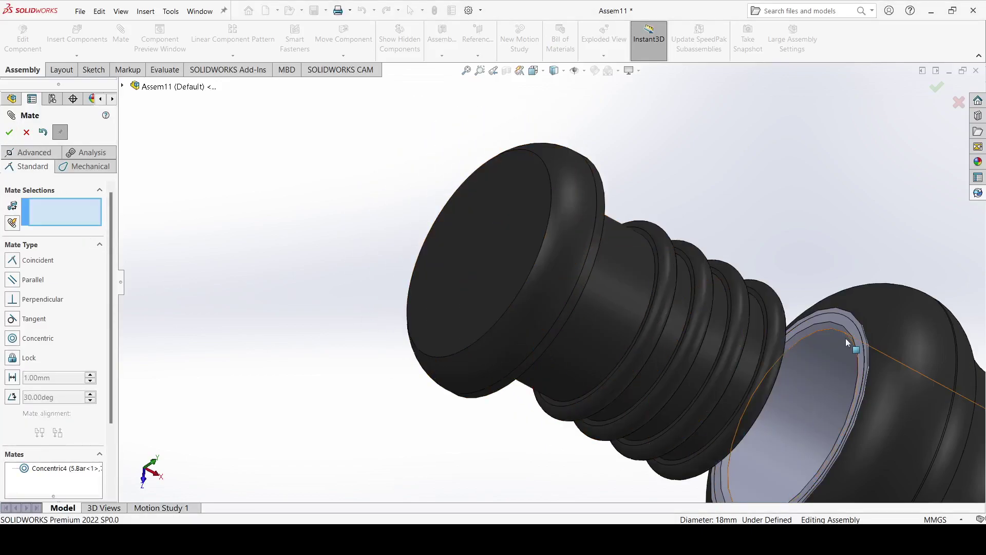
- Mate the bar end's face coincident with the bar's end face so it sits flush
scroll(845, 338, down, 5)
click(714, 277)
scroll(686, 306, up, 5)
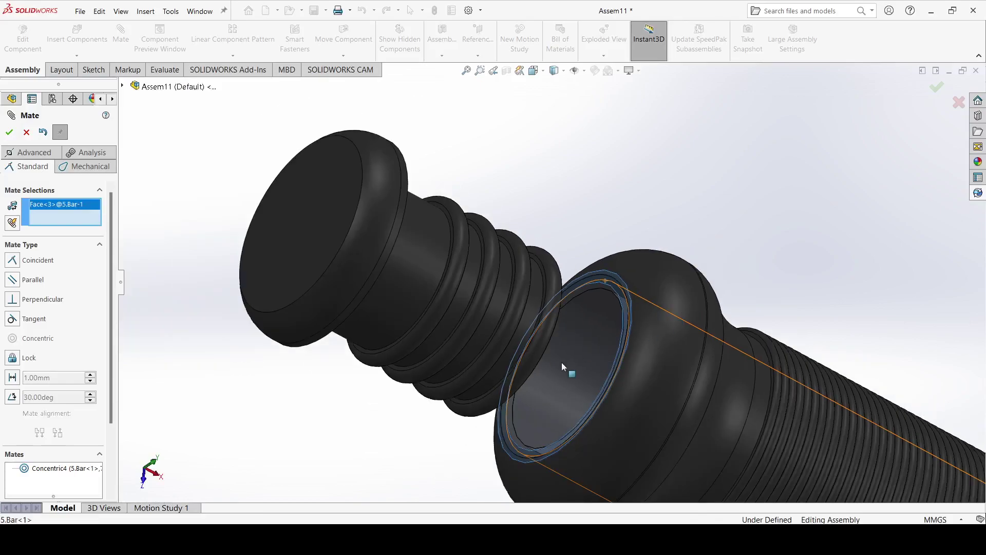
click(279, 157)
scroll(439, 240, down, 3)
click(265, 132)
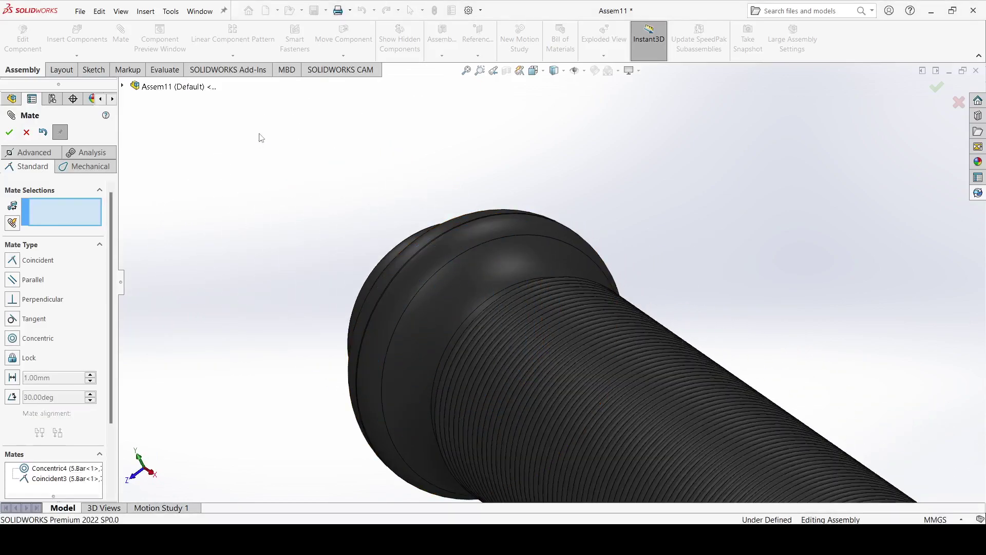
click(26, 132)
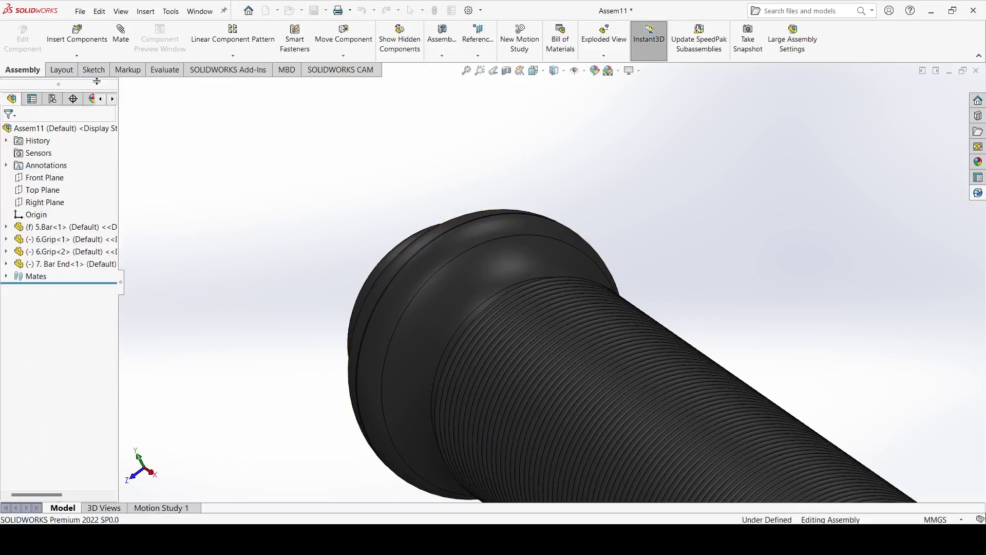
click(55, 57)
- Copy the 7. Bar End with its mates onto the other handlebar end, using new concentric and flush references
click(83, 104)
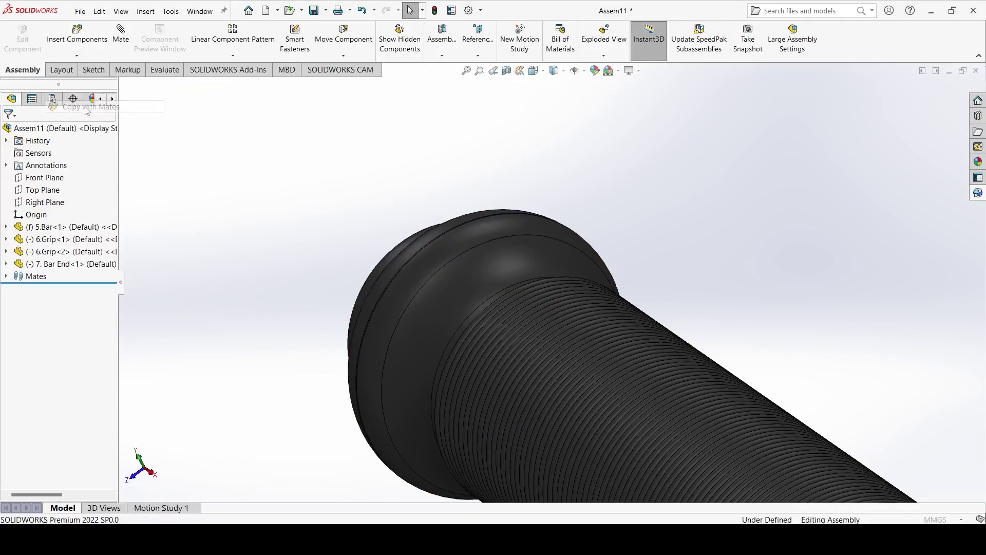
click(389, 254)
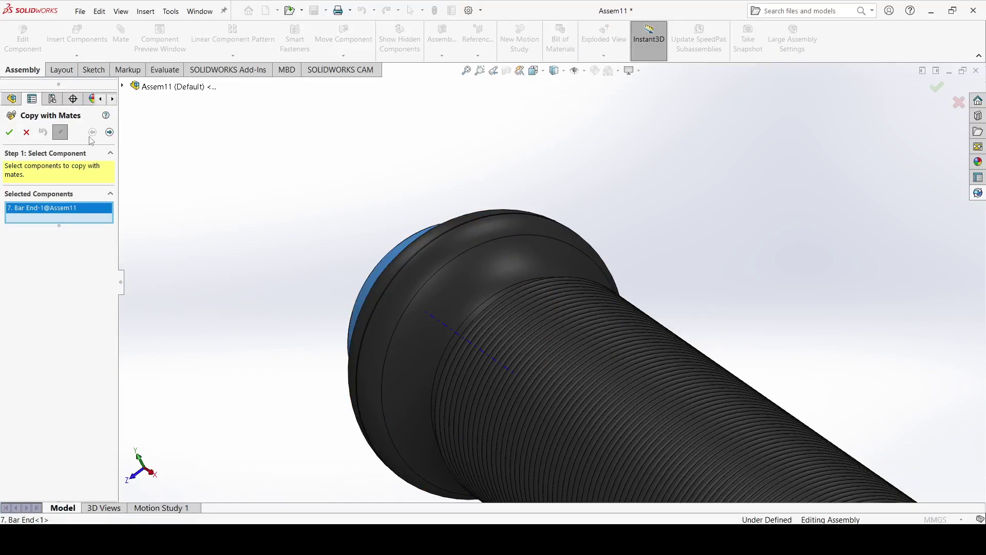
click(110, 133)
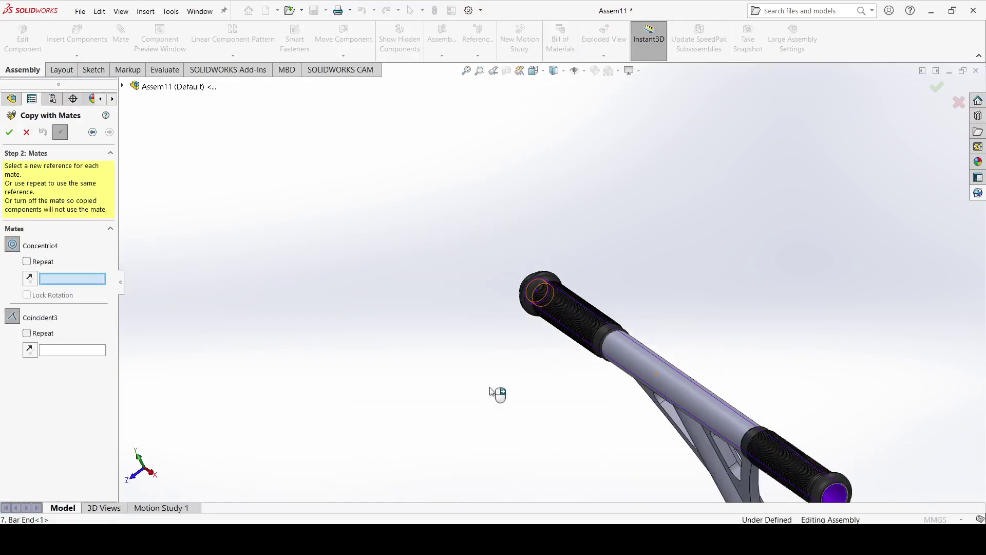
click(641, 377)
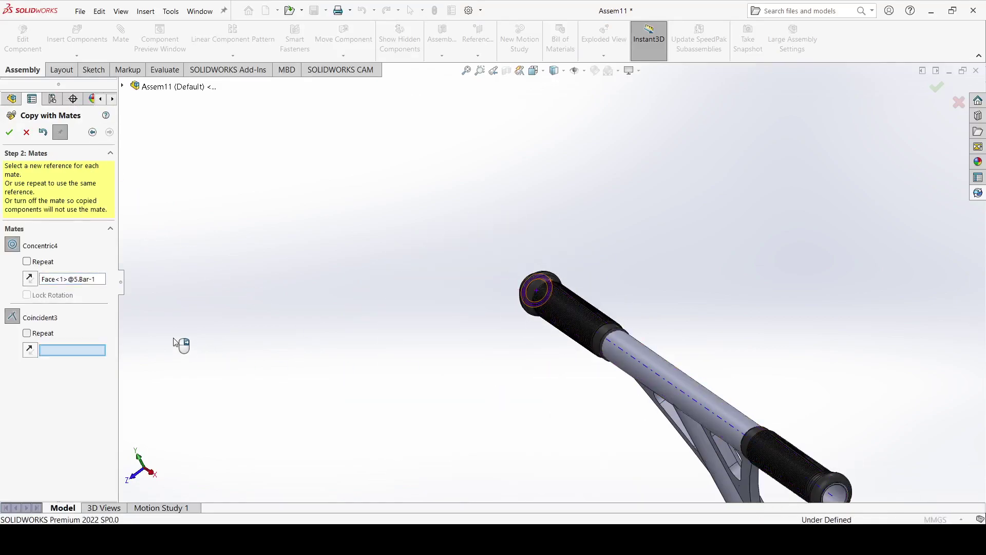
scroll(832, 488, down, 8)
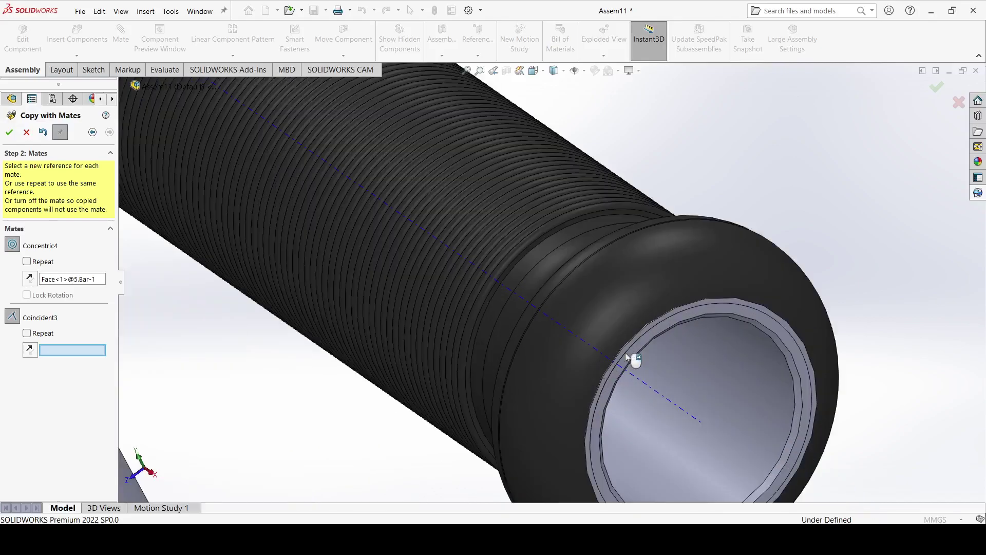
click(669, 321)
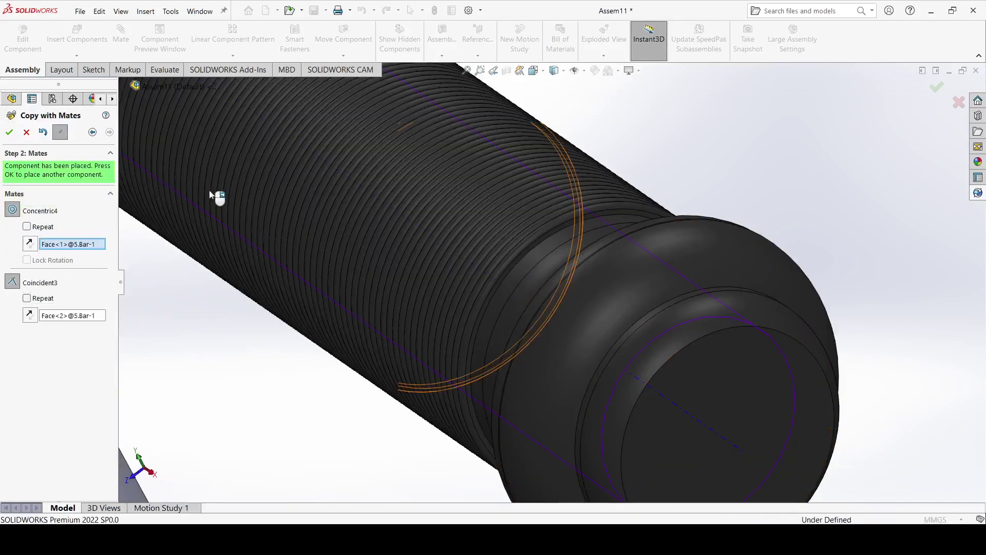
click(10, 131)
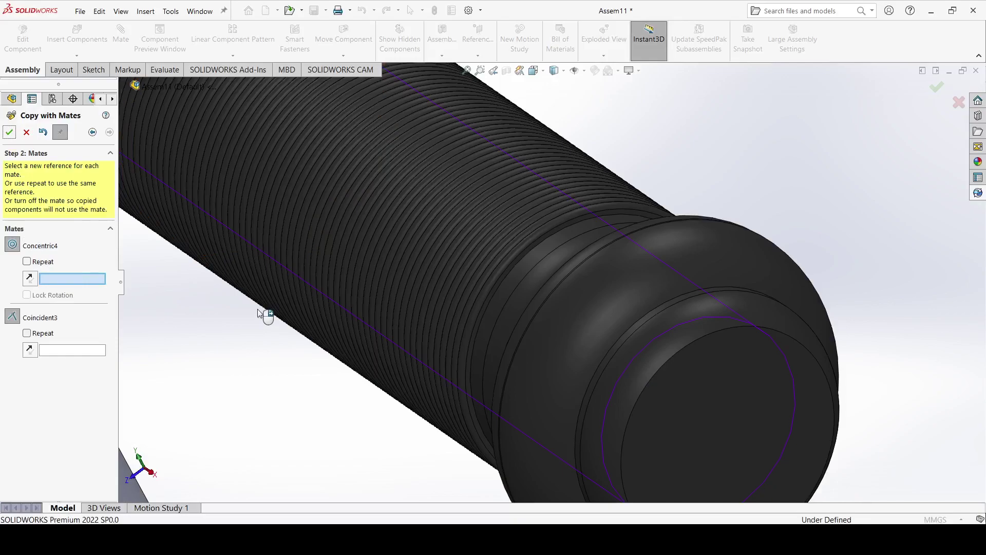
scroll(259, 313, up, 5)
click(26, 132)
click(77, 36)
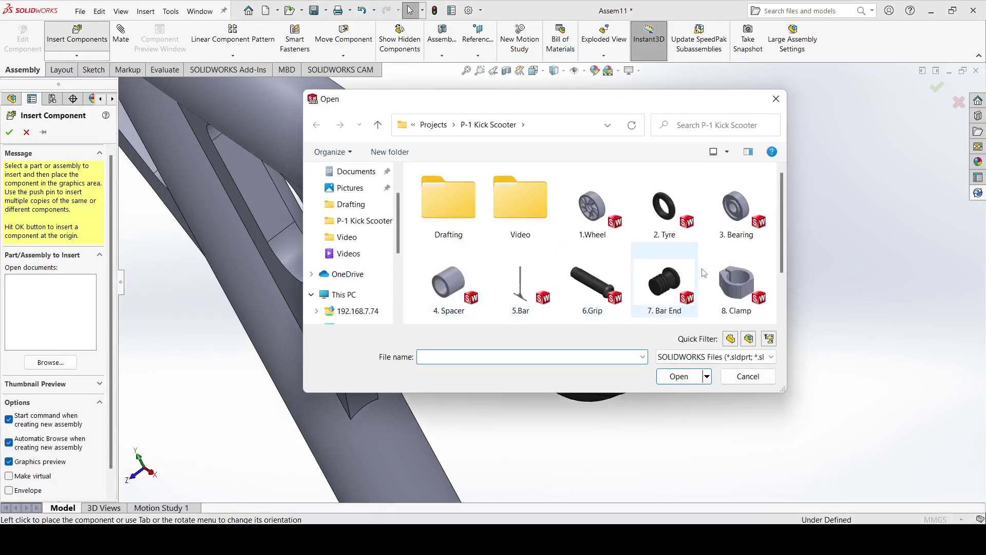
- Insert the 8. Clamp part into the assembly
click(735, 273)
click(693, 375)
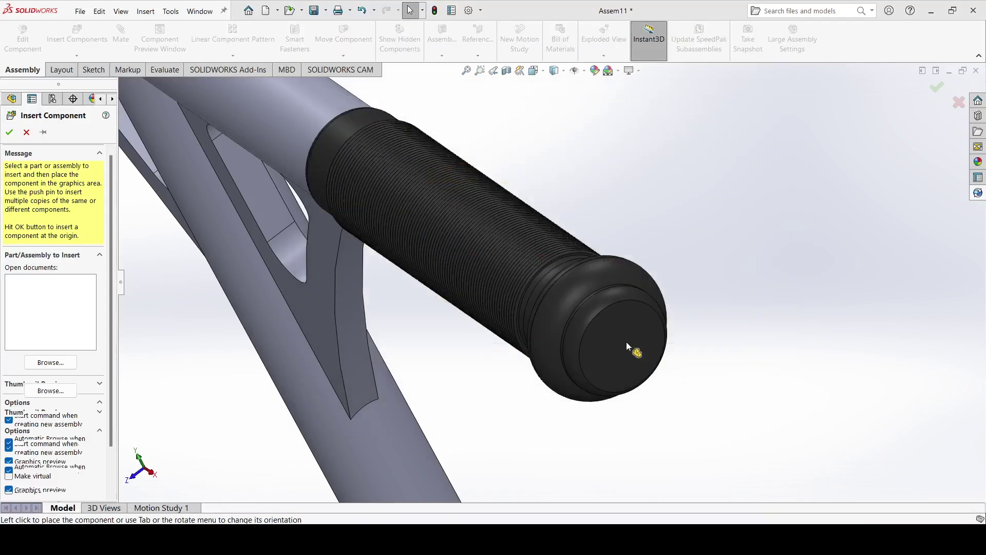
click(775, 326)
scroll(645, 322, up, 4)
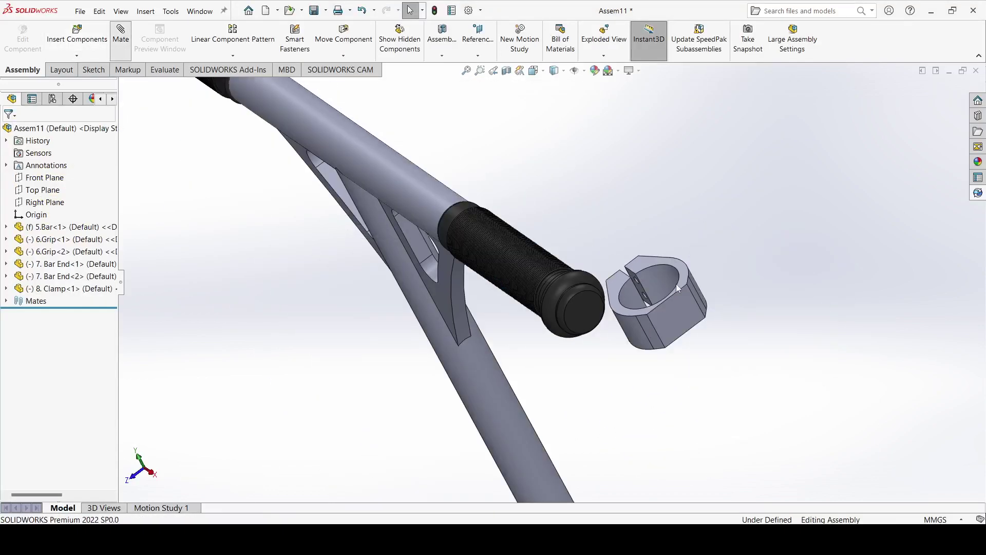
- Make the clamp's bore concentric with the bar tube
click(661, 279)
scroll(647, 298, up, 4)
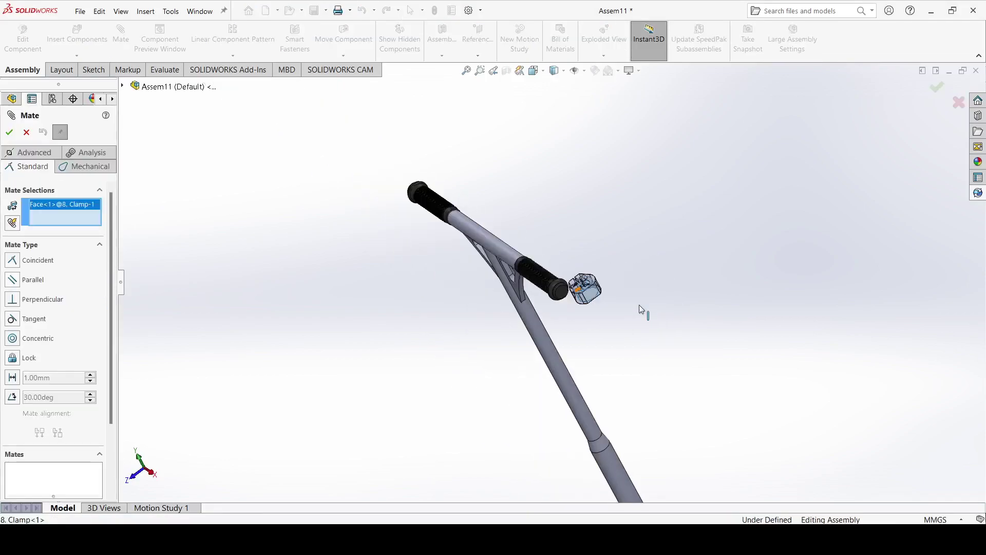
scroll(616, 411, up, 3)
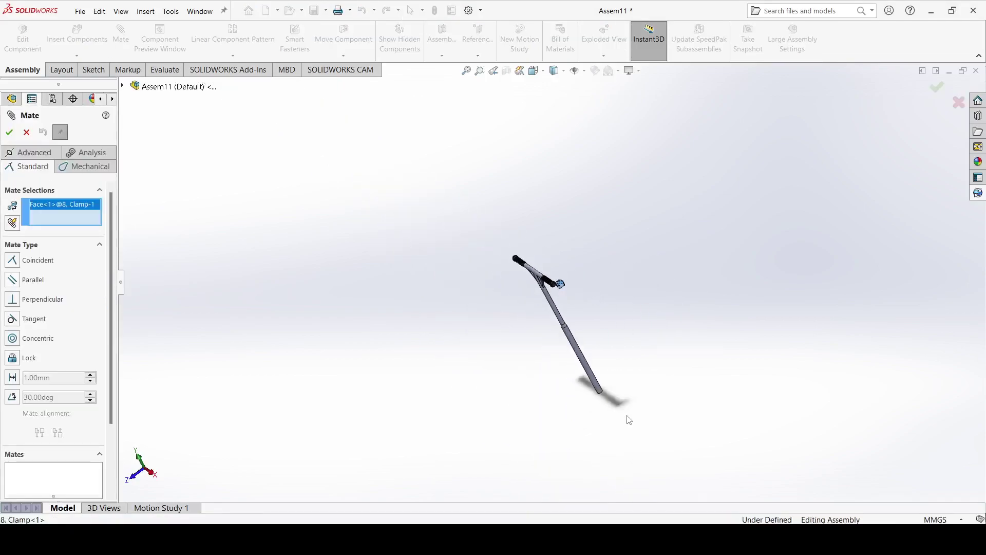
click(586, 362)
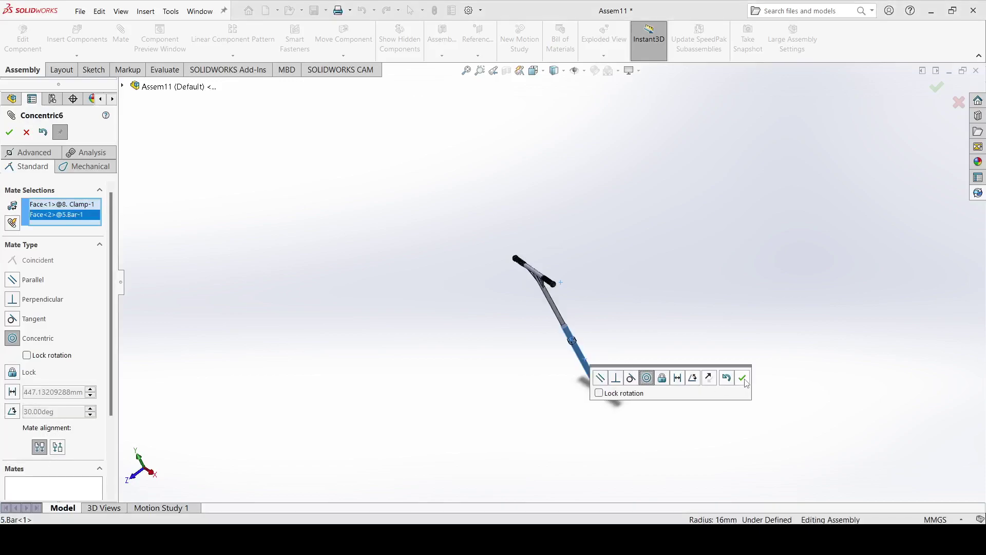
click(743, 379)
- Mate the clamp face coincident with the tube end face so it sits flush
scroll(544, 360, down, 5)
scroll(532, 328, down, 10)
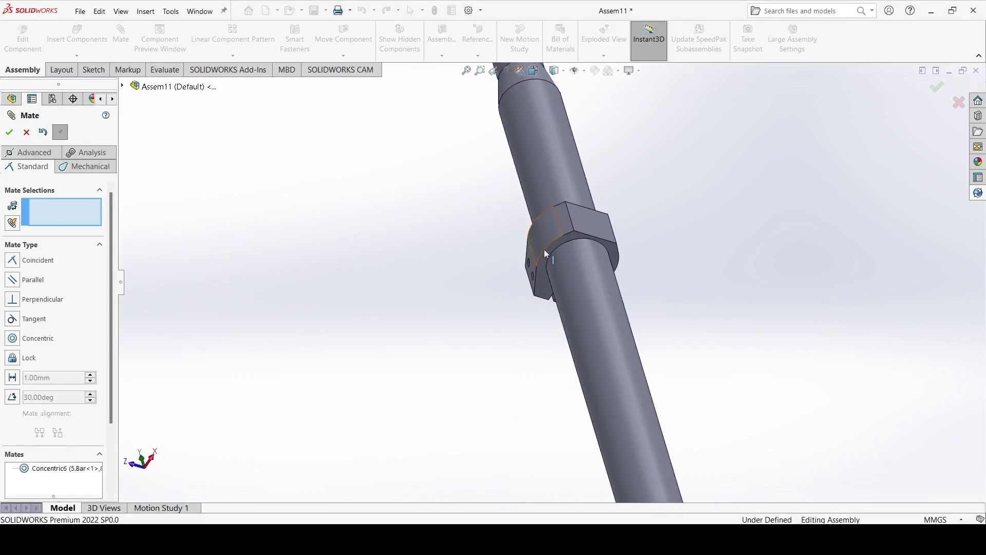
click(550, 248)
scroll(582, 455, up, 8)
scroll(591, 401, down, 6)
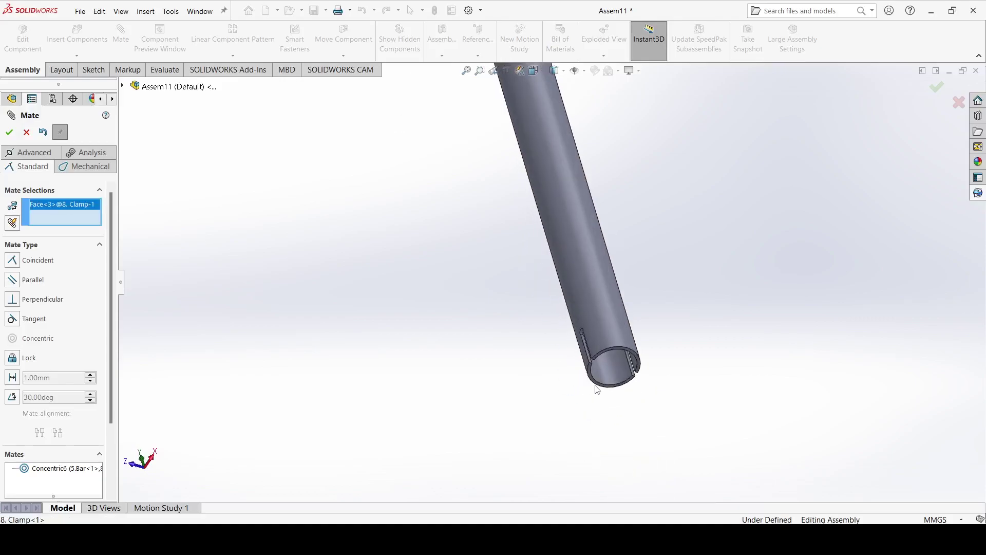
scroll(594, 395, down, 3)
click(620, 408)
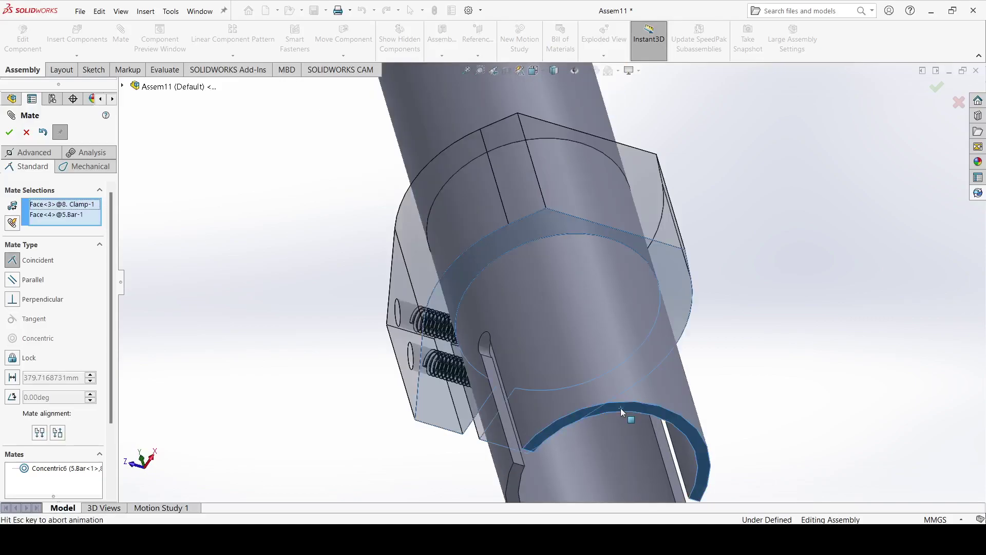
click(764, 426)
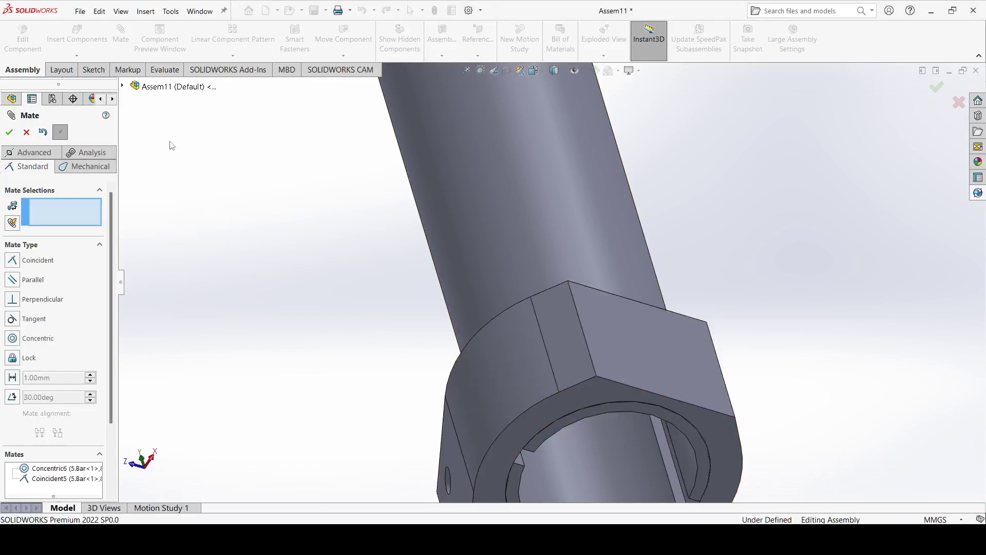
click(123, 86)
- Mate the 5.Bar's Right Plane coincident with the 8. Clamp's Front Plane
click(134, 186)
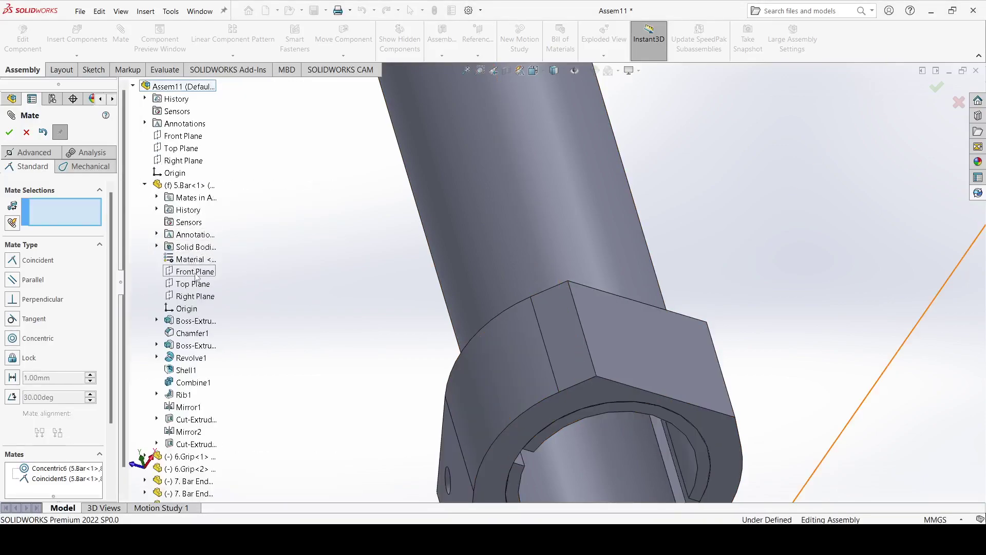
scroll(360, 302, up, 5)
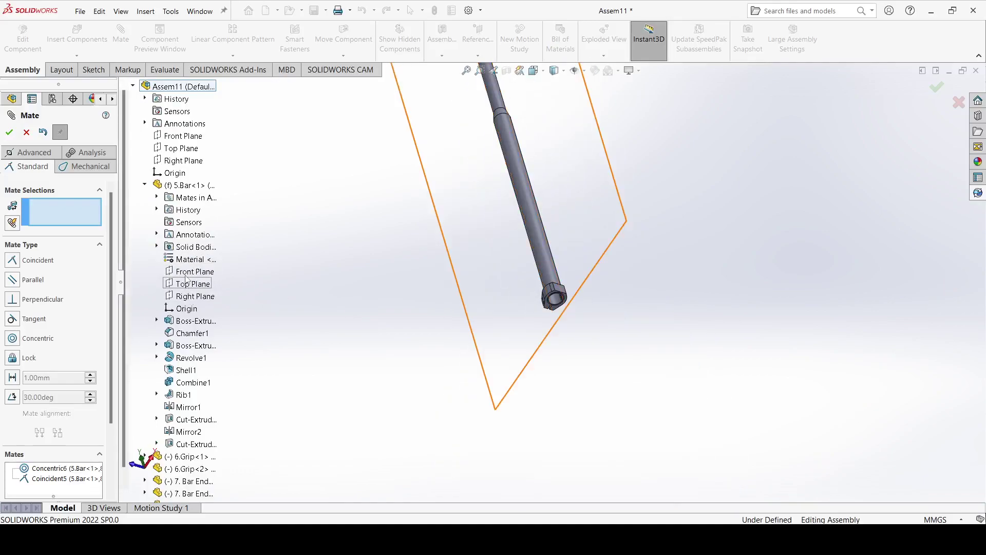
click(195, 297)
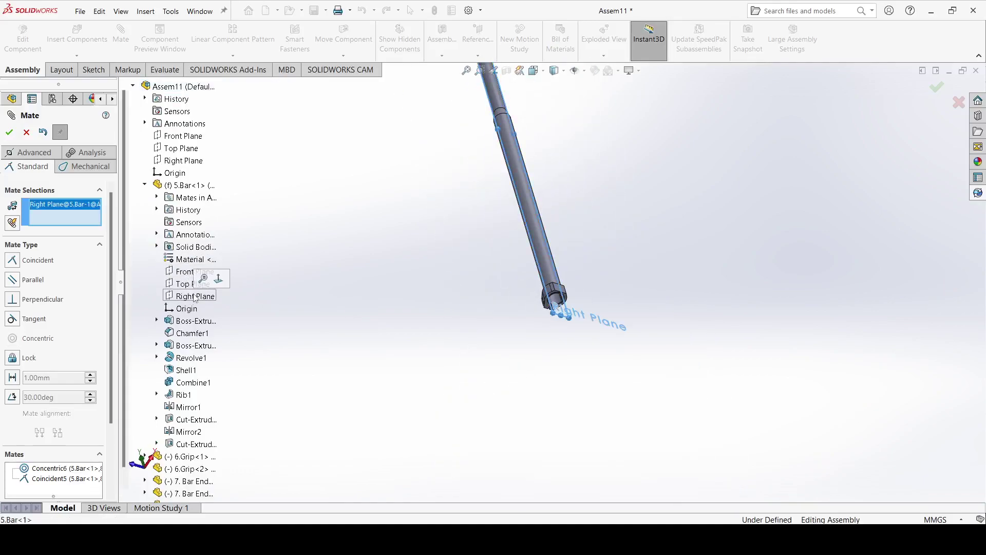
scroll(176, 494, down, 2)
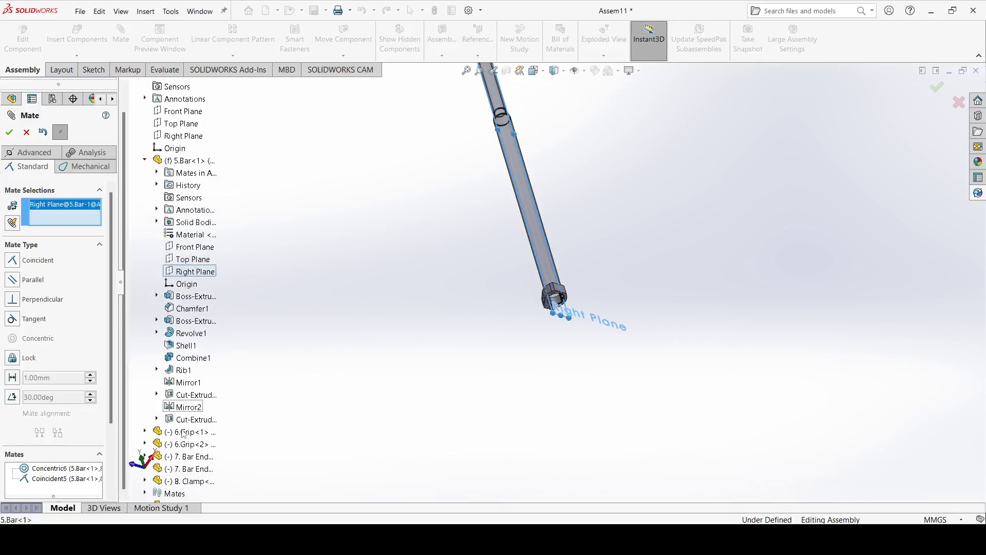
click(145, 481)
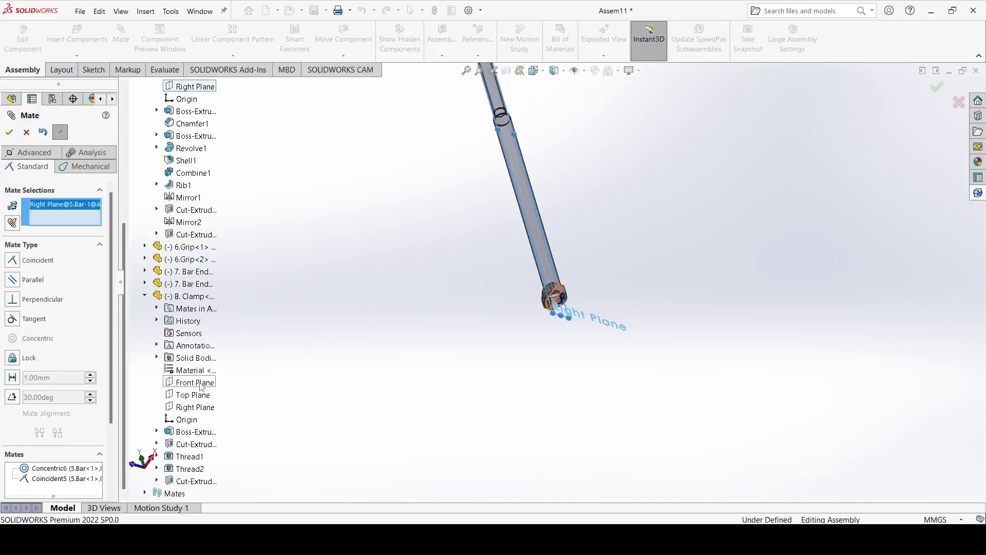
click(200, 386)
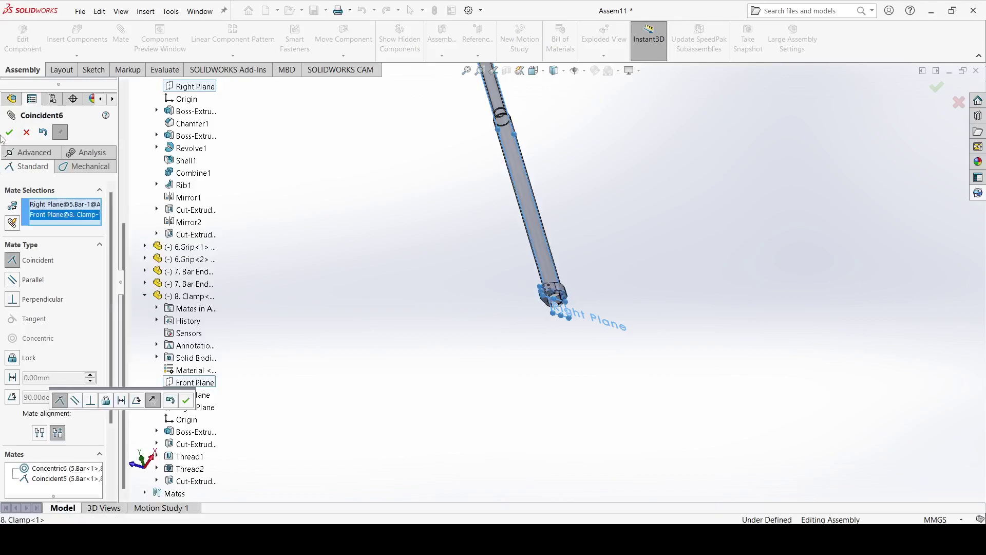
click(186, 401)
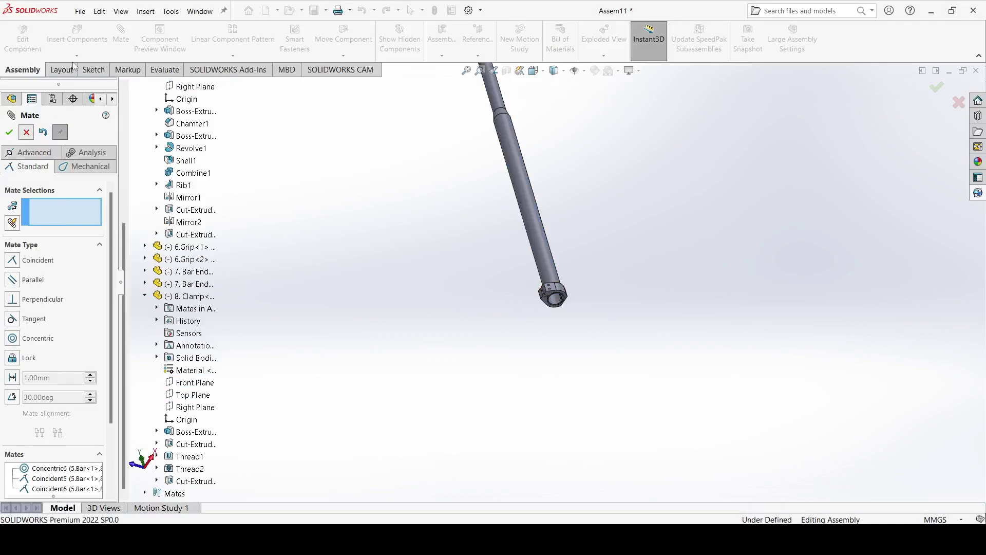
click(77, 35)
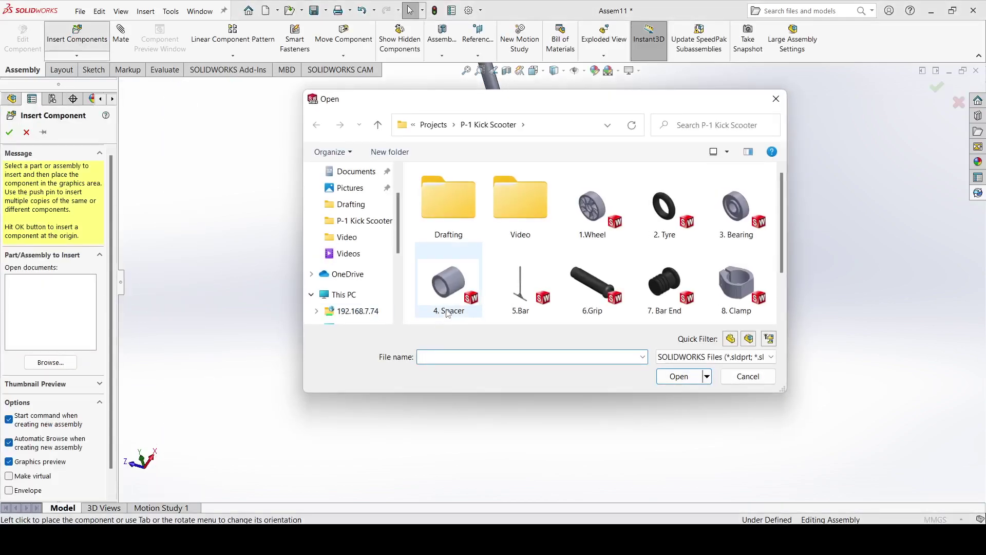
- Insert the 9.Clamp Screw part into the assembly near the bar
scroll(440, 315, down, 2)
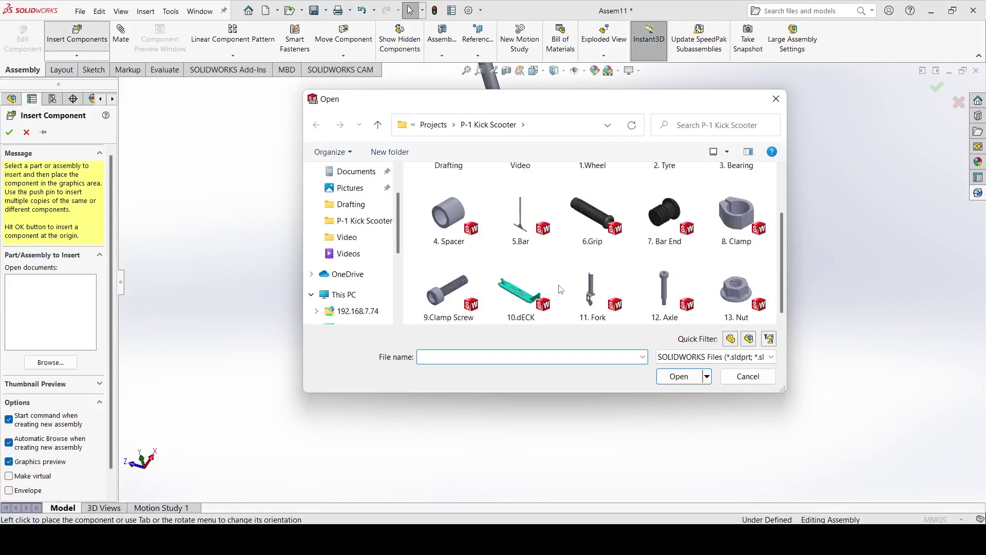
click(436, 285)
click(679, 376)
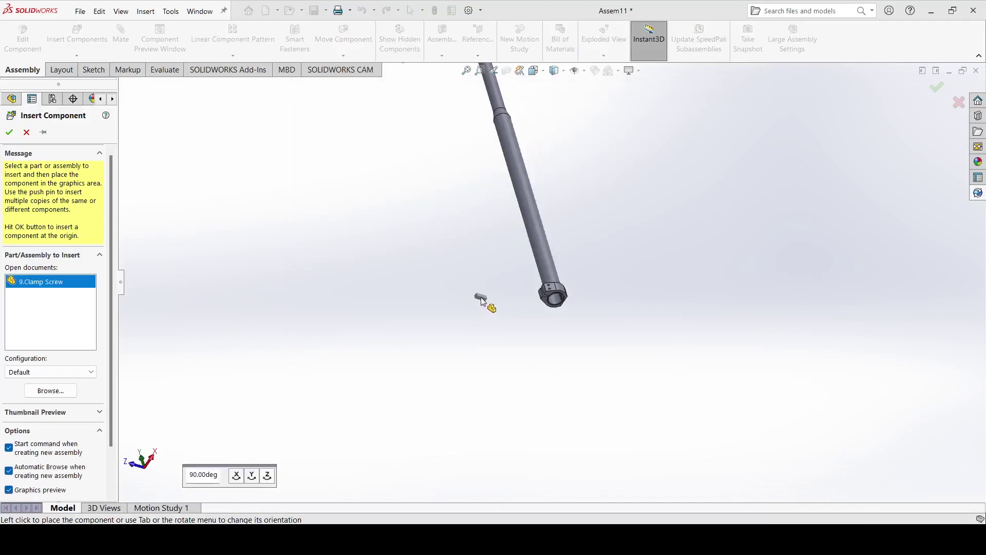
click(494, 299)
scroll(511, 292, down, 4)
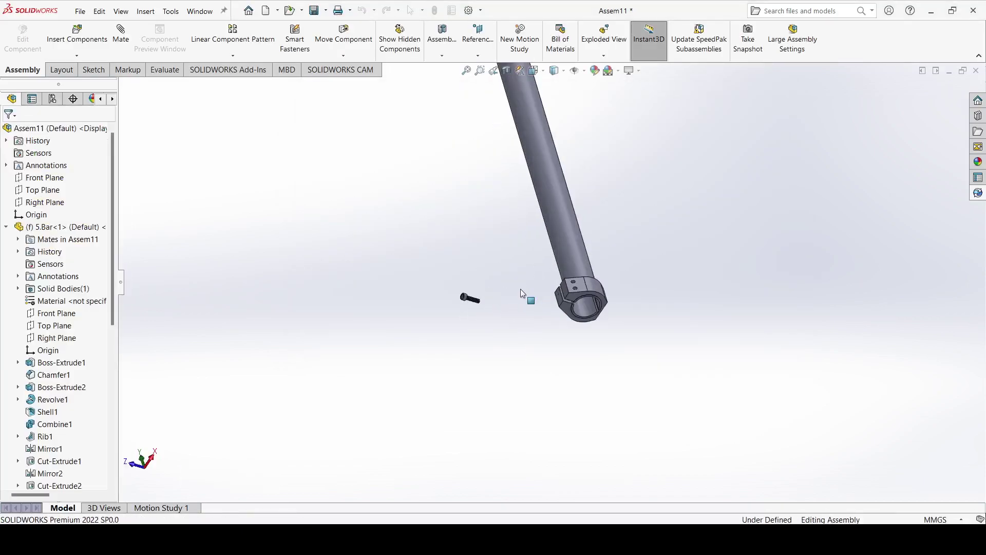
middle_drag(511, 289, 562, 364)
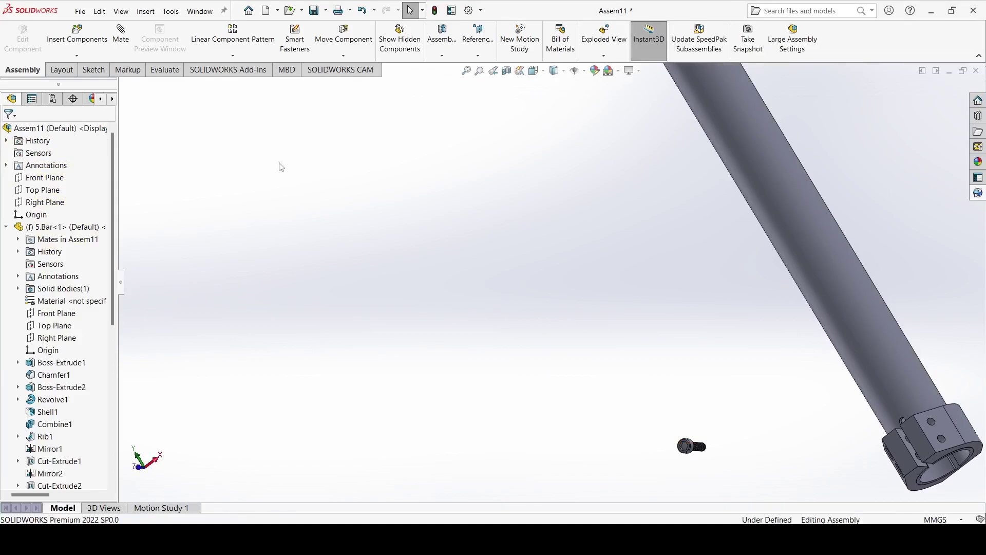
- Rotate the clamp screw so it lies horizontally
click(343, 55)
click(363, 81)
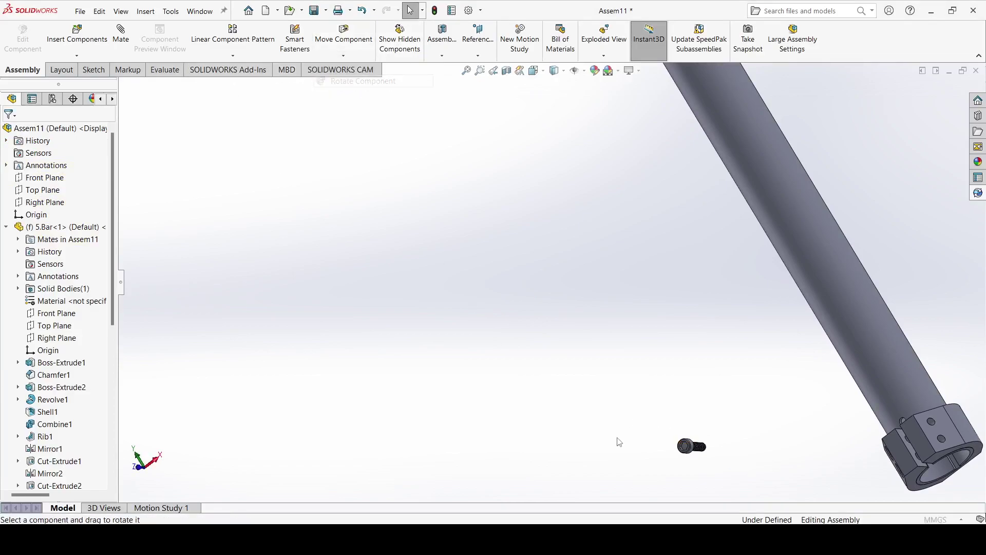
drag(692, 441, 621, 466)
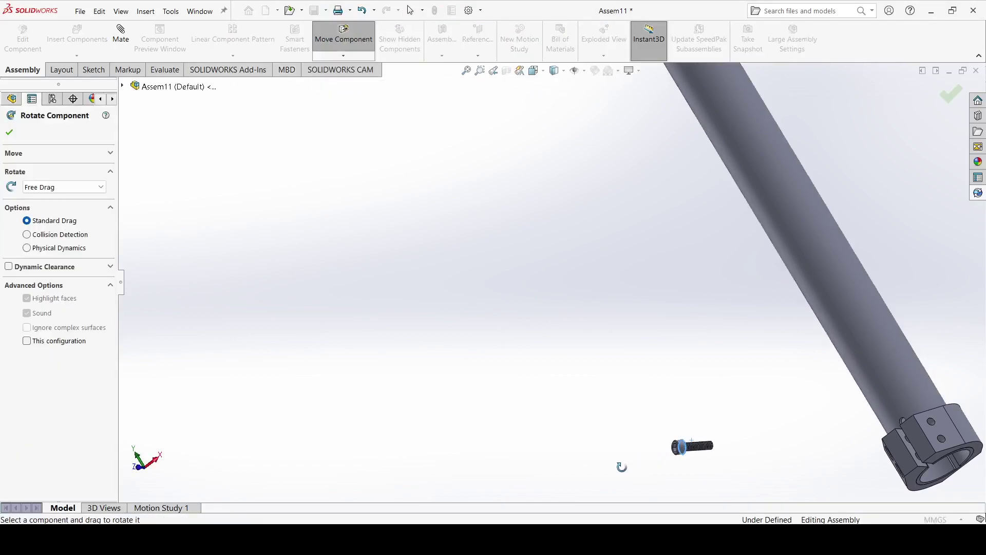
click(11, 133)
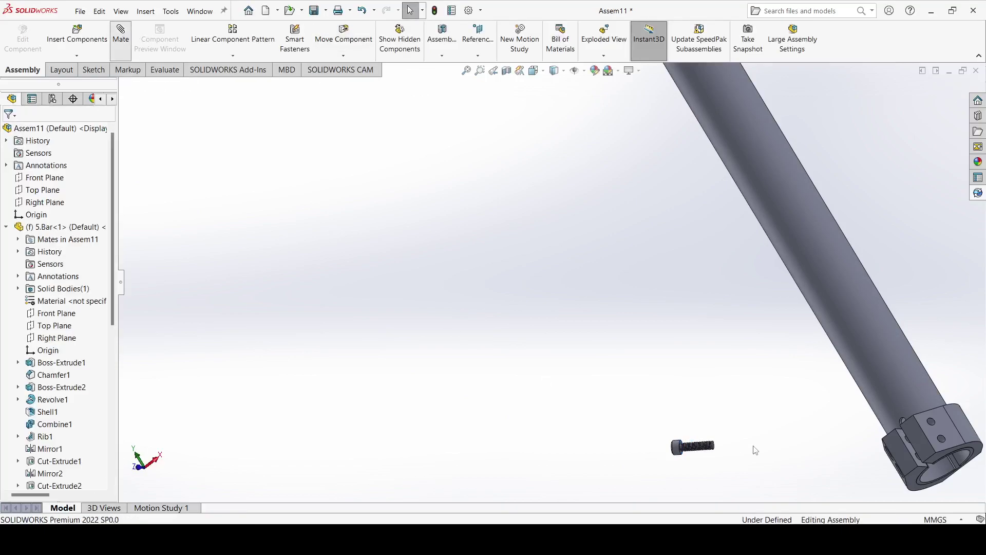
click(120, 36)
- Make the screw's round face concentric with the clamp hole
scroll(683, 445, up, 5)
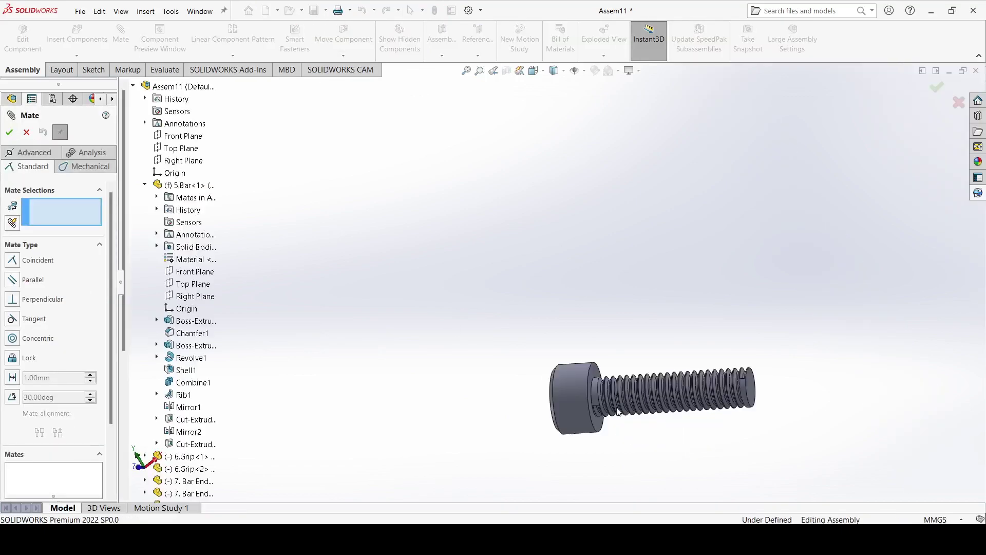
click(565, 381)
scroll(590, 390, down, 5)
middle_drag(621, 398, 663, 329)
scroll(652, 324, up, 5)
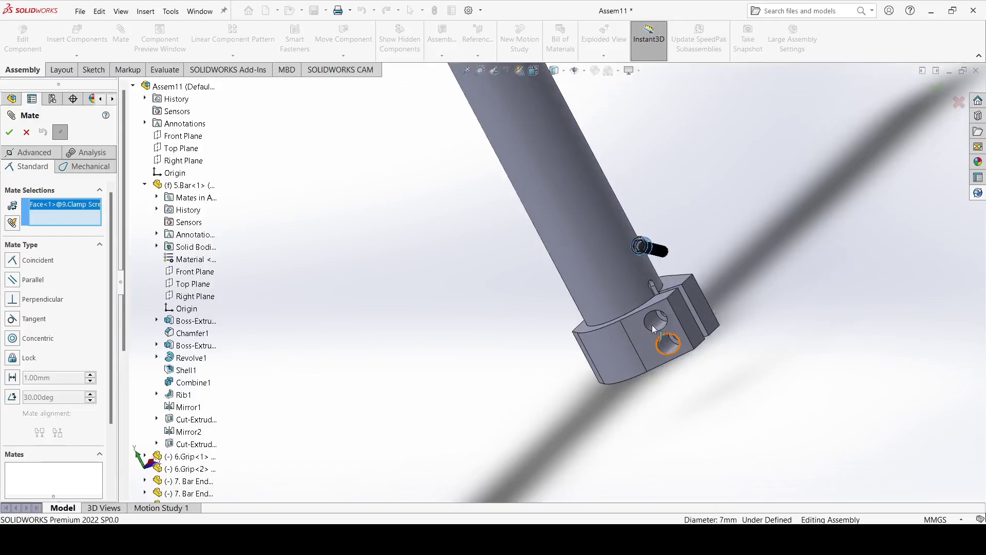
click(607, 288)
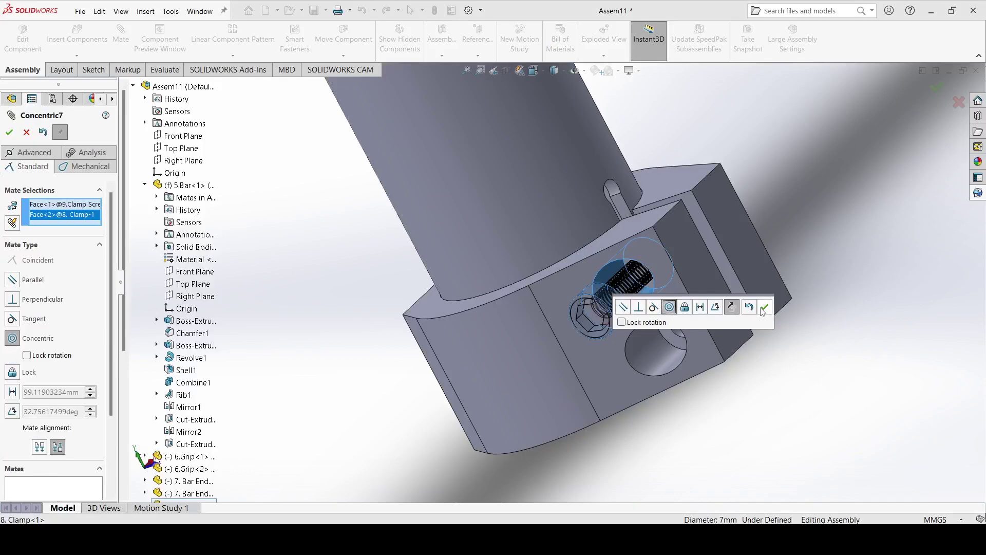
click(764, 308)
- Mate the screw head face coincident with the clamp face so it seats flush
scroll(628, 275, up, 3)
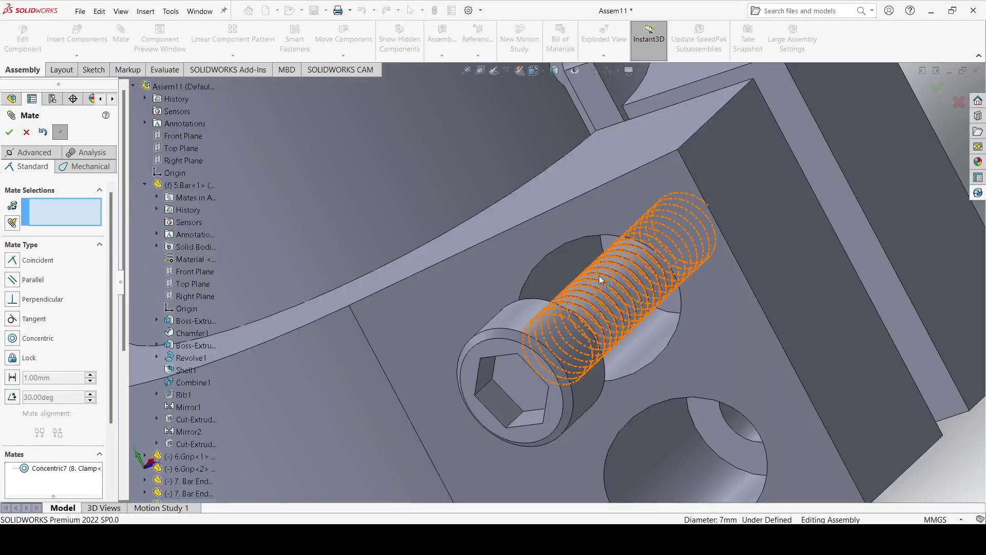
click(597, 251)
middle_drag(611, 287, 513, 346)
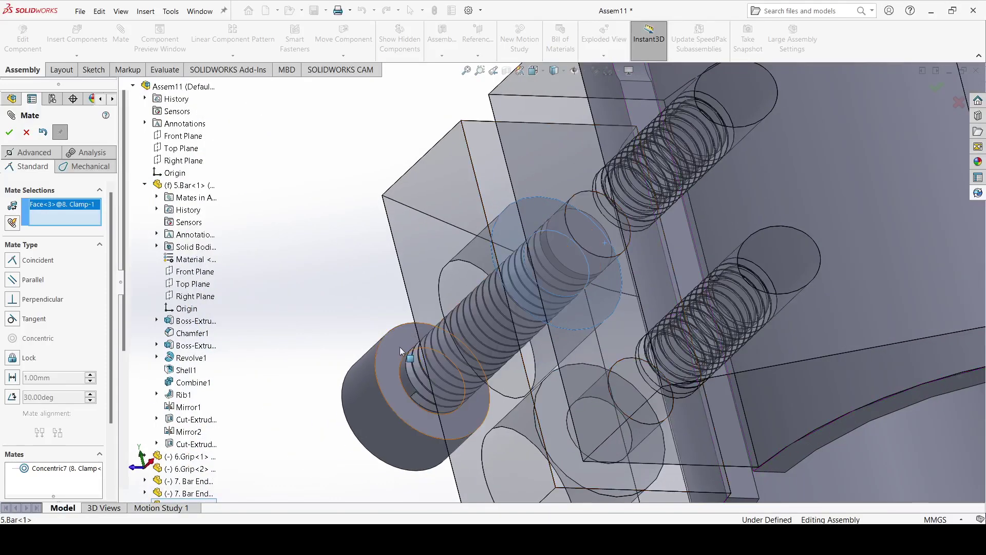
click(383, 346)
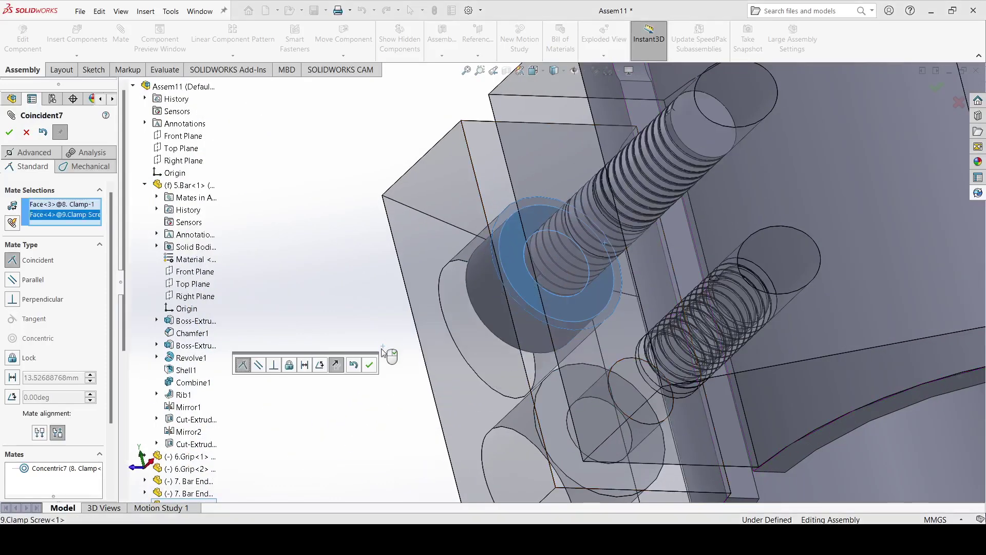
click(369, 365)
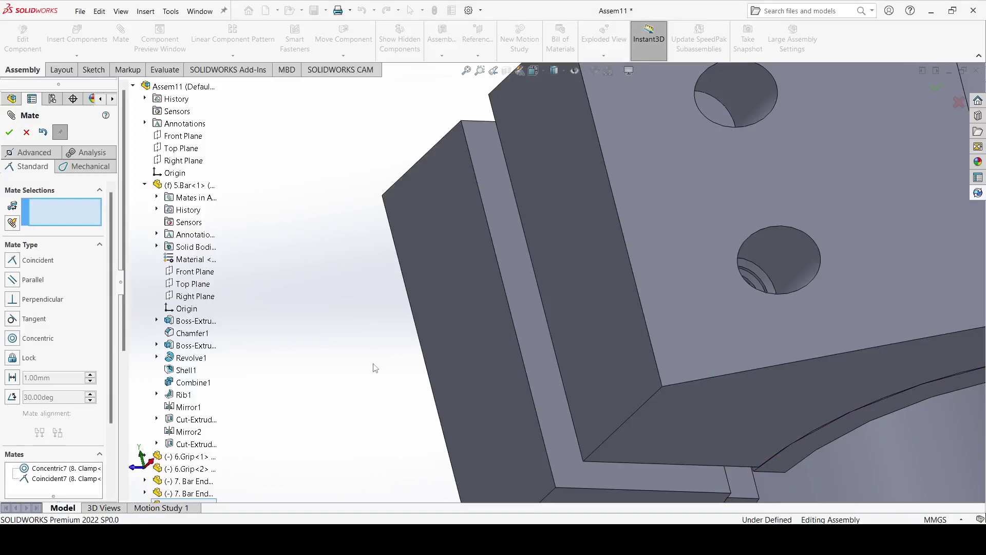
click(27, 133)
- Choose the 9.Clamp Screw to copy along with its mates
click(76, 56)
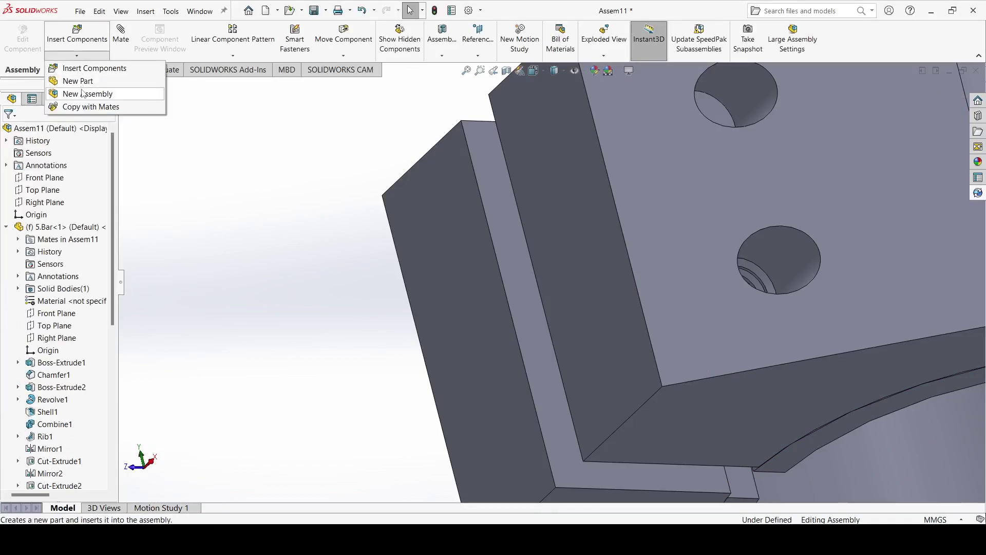
click(89, 107)
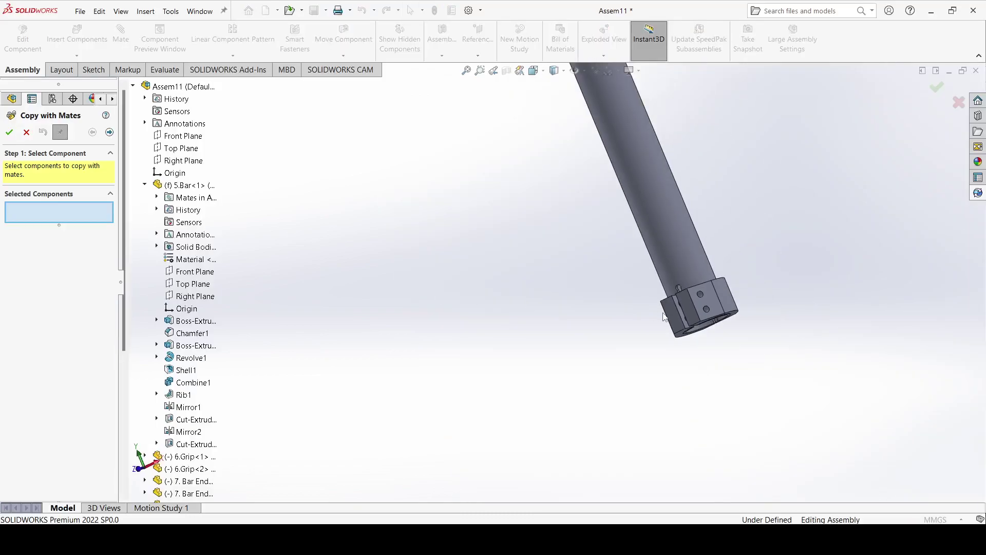
scroll(662, 314, down, 5)
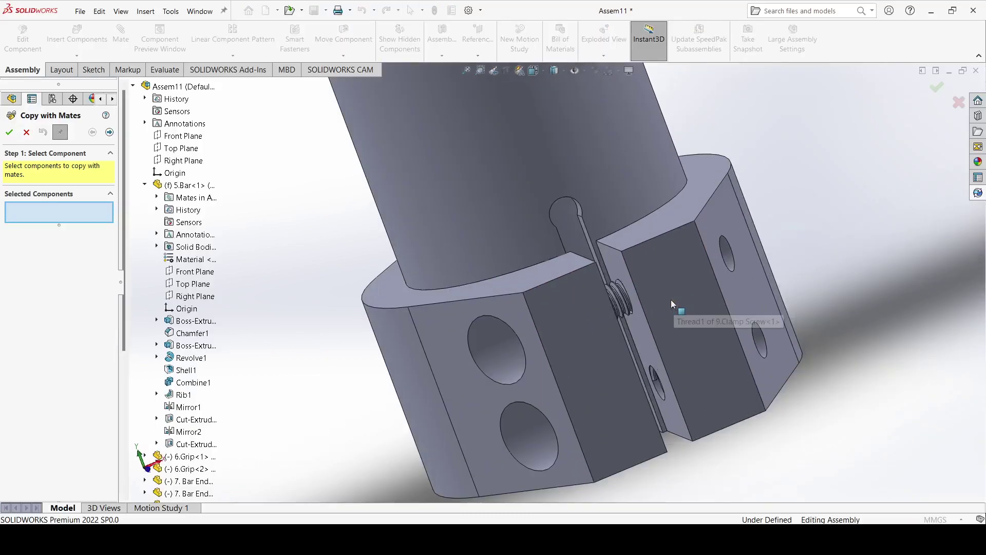
click(616, 295)
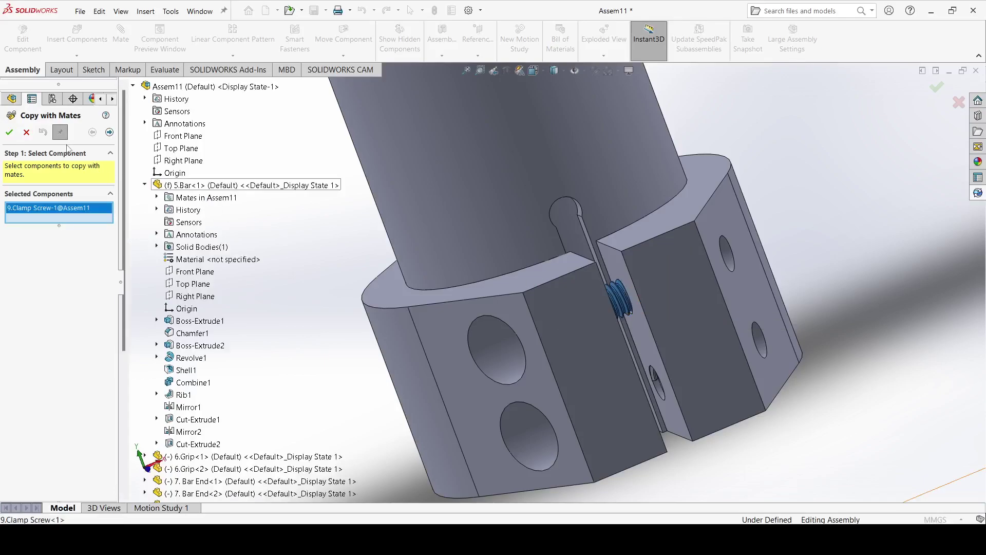
click(109, 132)
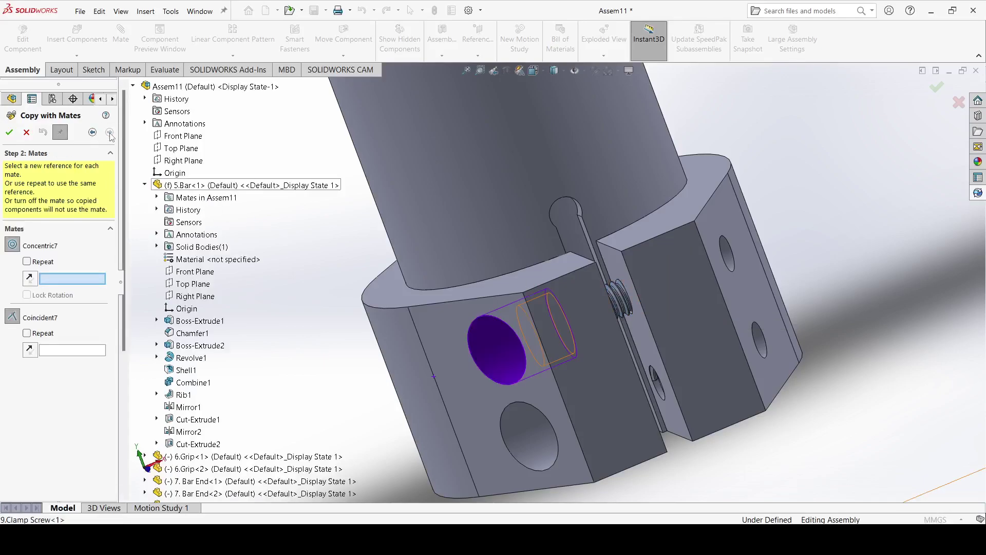
- Reassign the copied screw's concentric and coincident mates to the clamp's lower hole
click(517, 436)
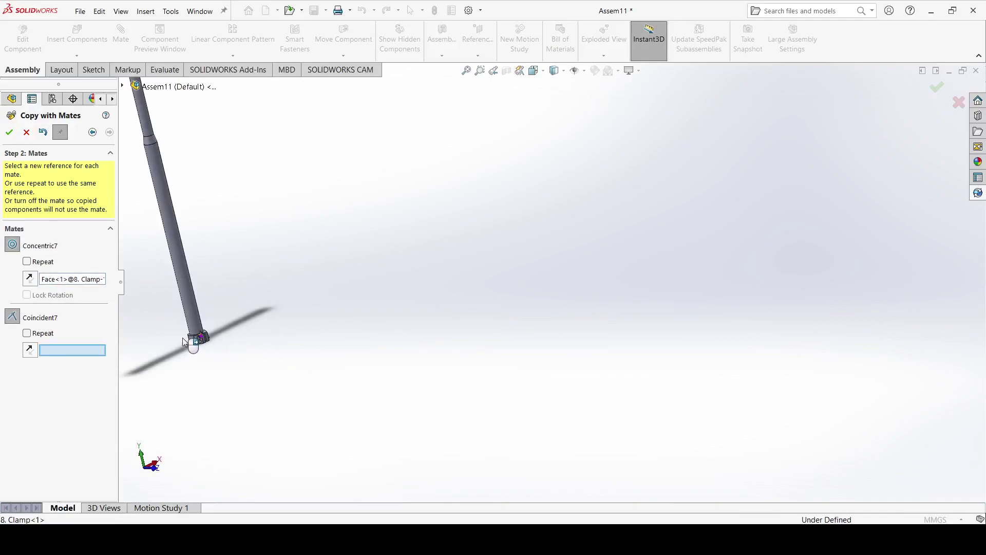
key(f)
scroll(590, 451, down, 5)
scroll(534, 365, down, 6)
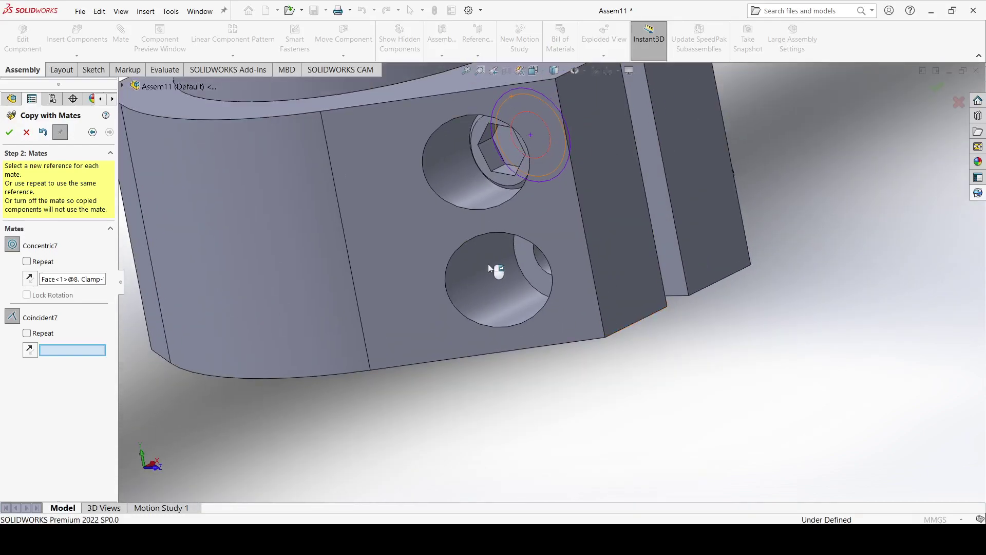
click(489, 266)
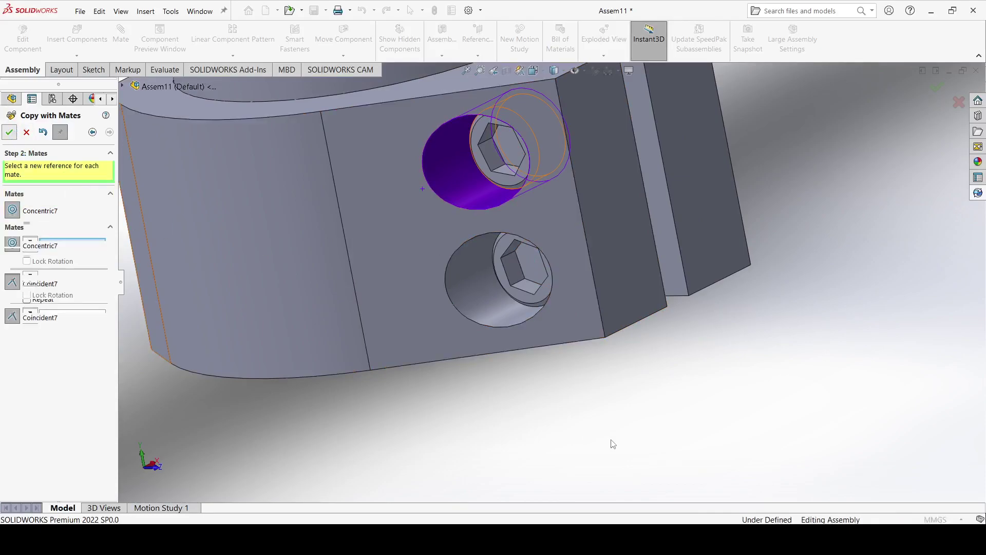
scroll(619, 446, up, 2)
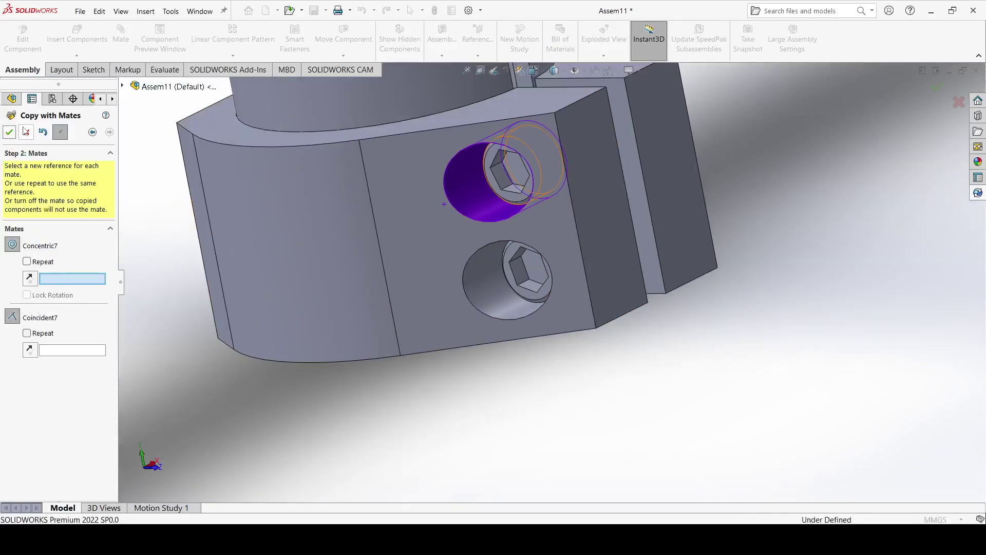
click(27, 132)
scroll(471, 383, up, 6)
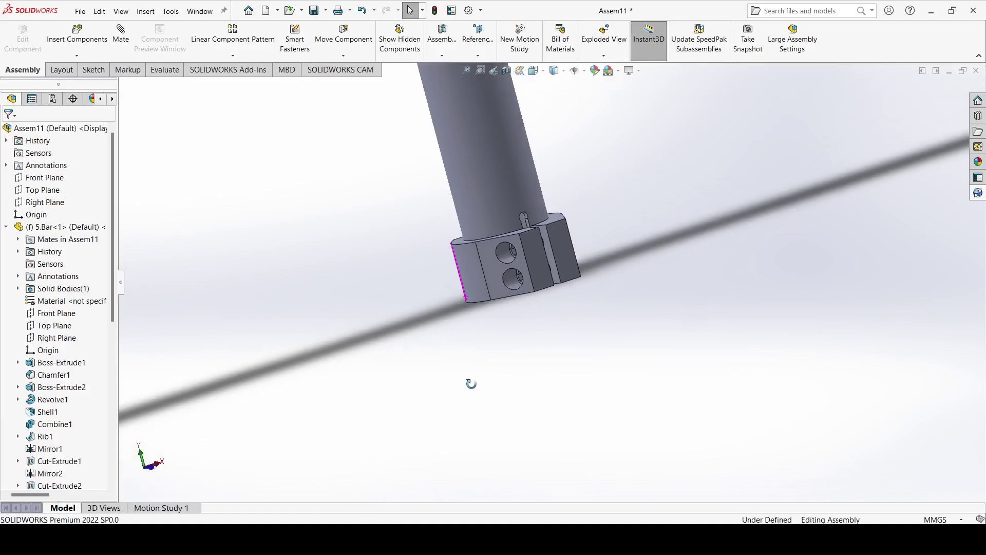
- Switch the model to isometric view, then create a new assembly document, Assem14
click(543, 72)
click(592, 100)
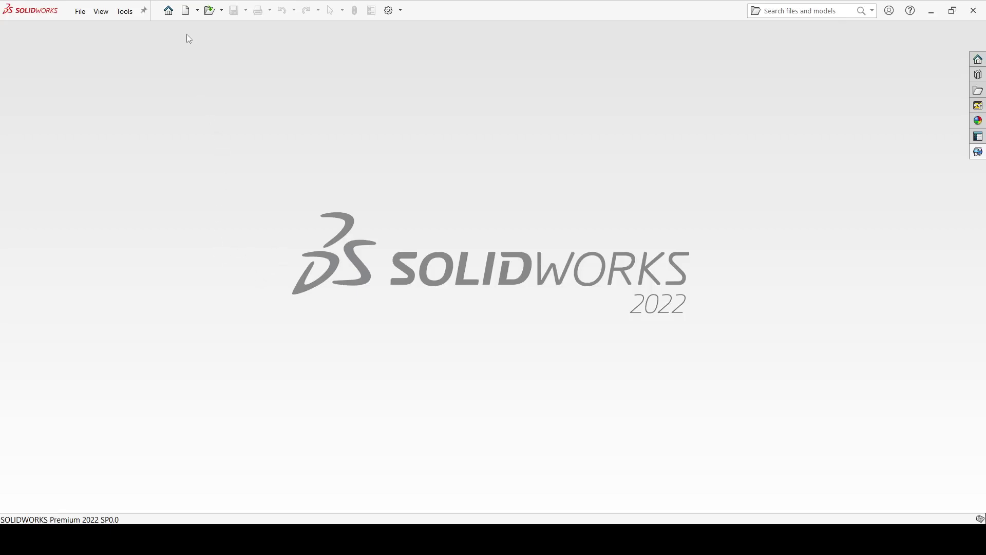
click(186, 11)
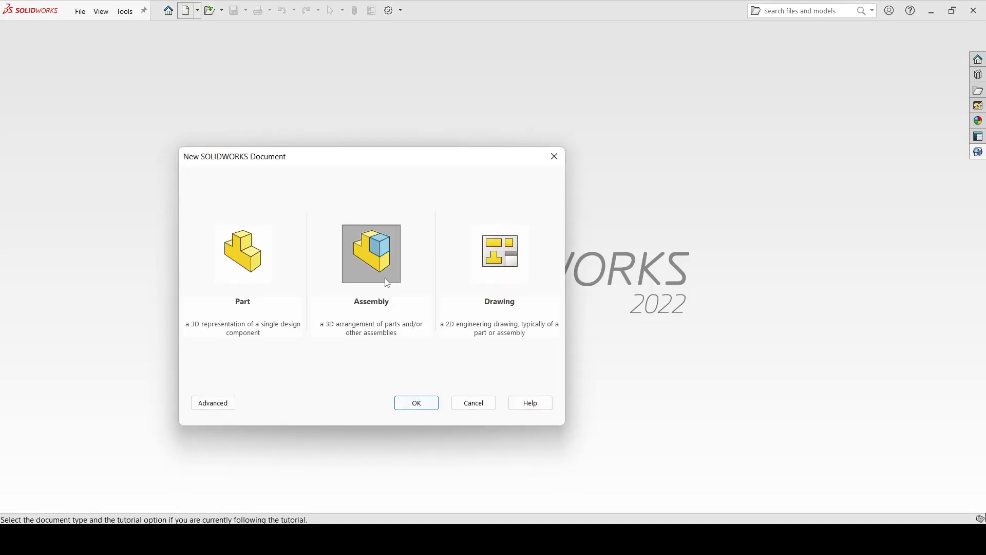
click(416, 403)
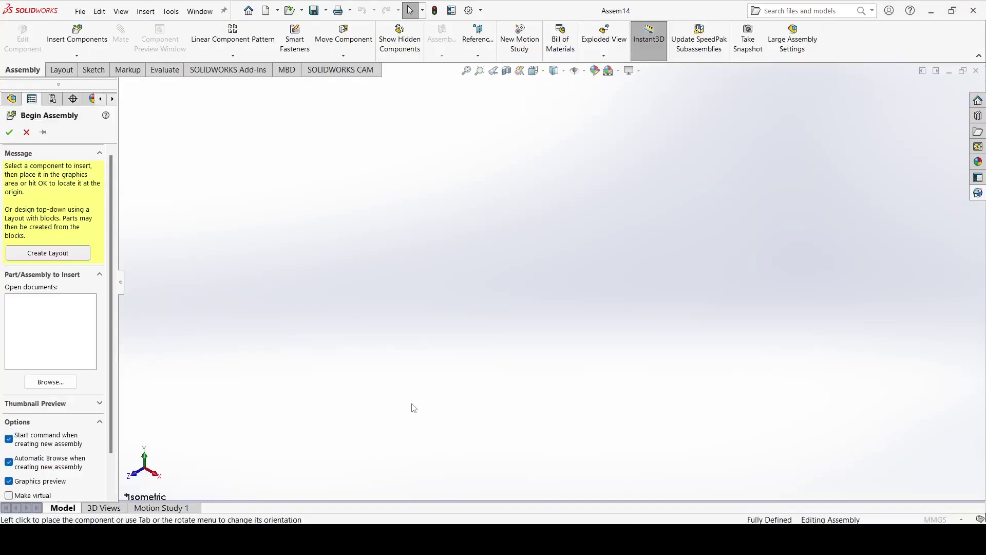
- Insert the 10.dECK part and fix it at the assembly origin
scroll(552, 308, down, 3)
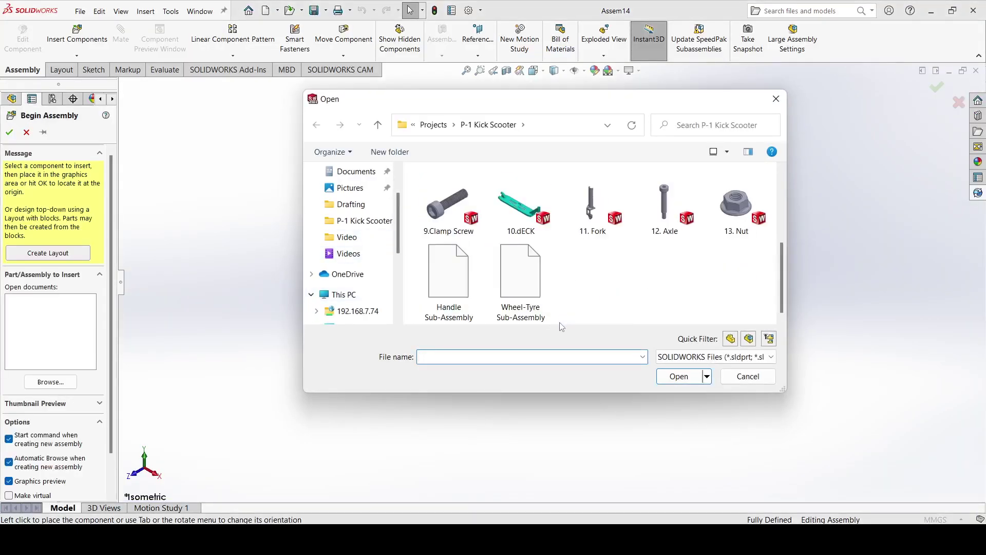
click(544, 221)
click(668, 375)
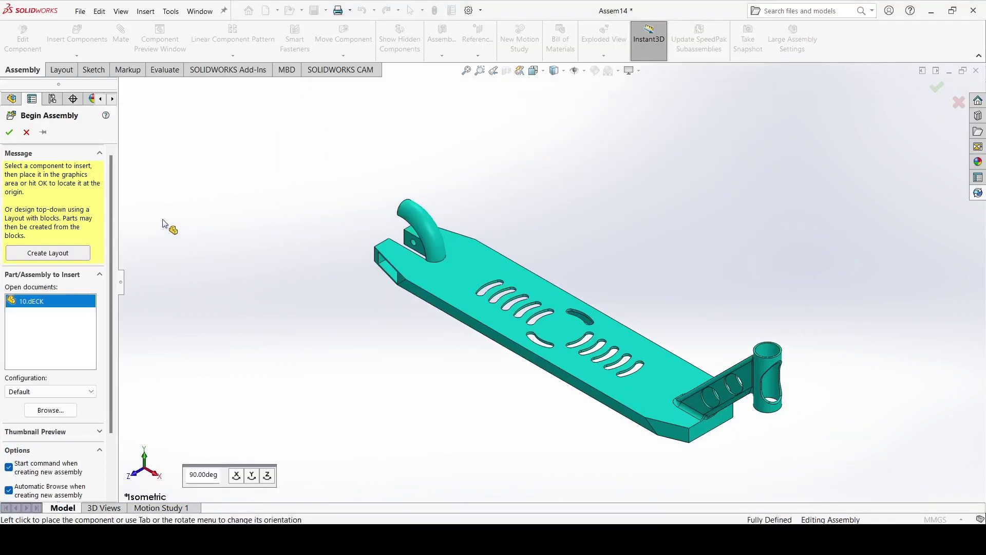
click(9, 132)
- Insert the Handle Sub-Assembly, rebuild it, and place it beside the deck
click(90, 49)
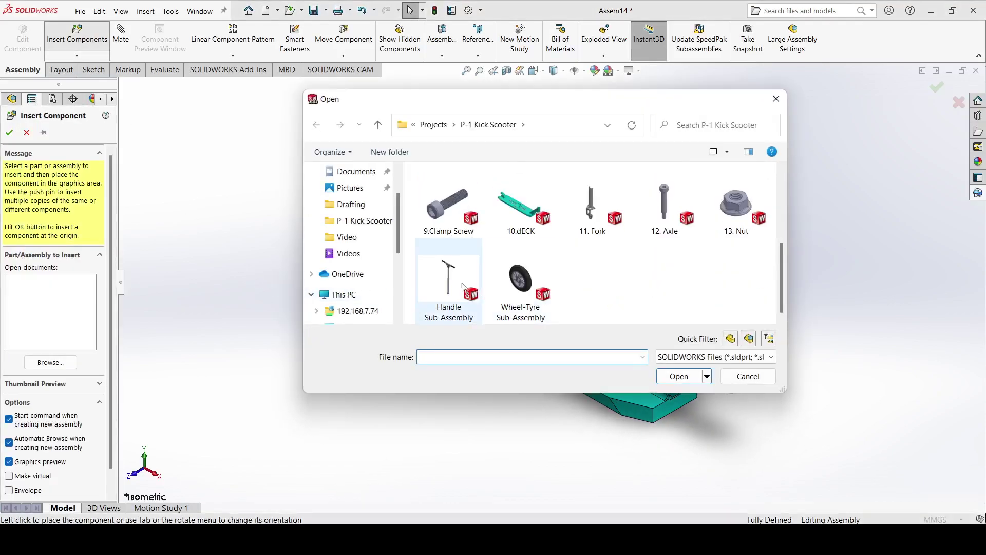
click(459, 284)
click(675, 376)
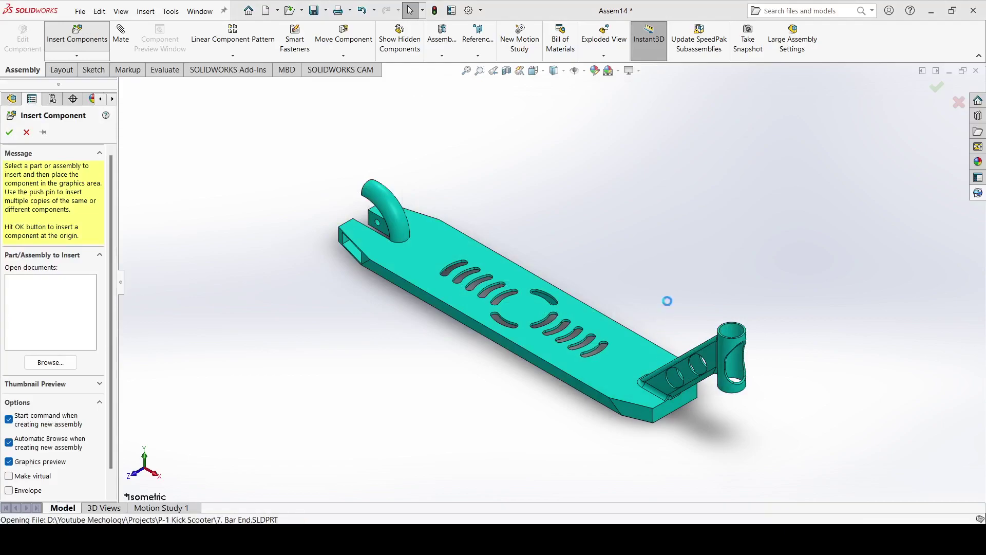
click(515, 282)
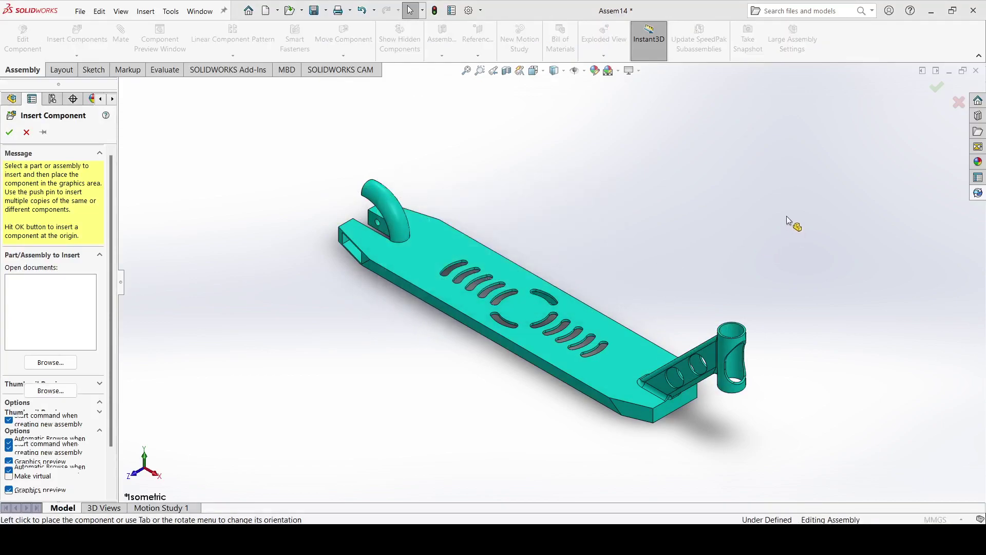
click(765, 208)
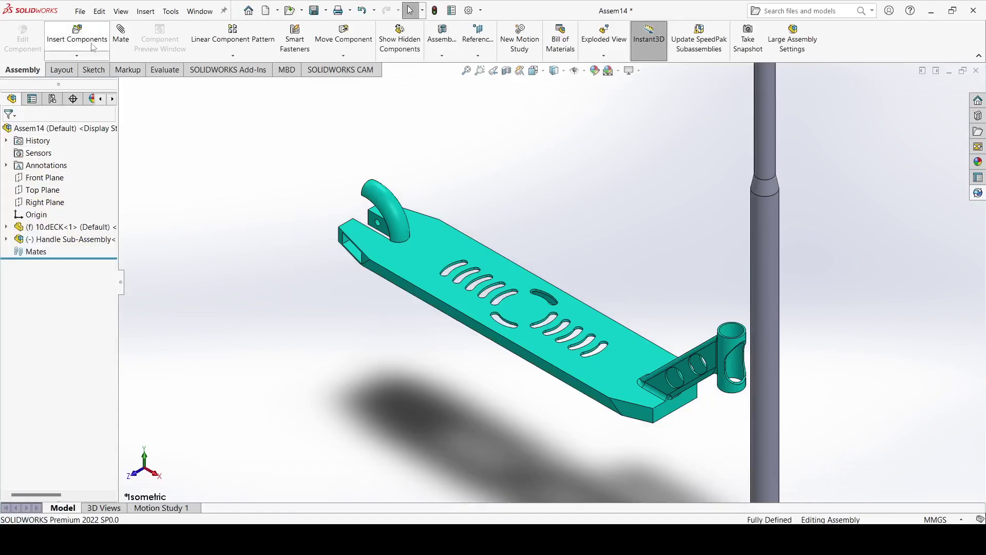
- Mate the handle pole's round face concentric with the deck's head tube face
key(m)
click(762, 303)
scroll(739, 323, down, 5)
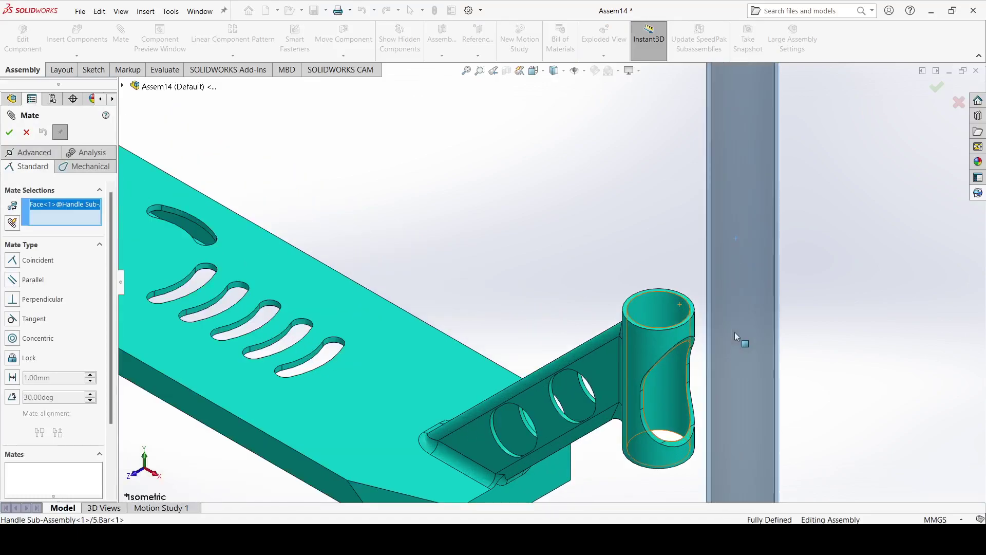
click(655, 307)
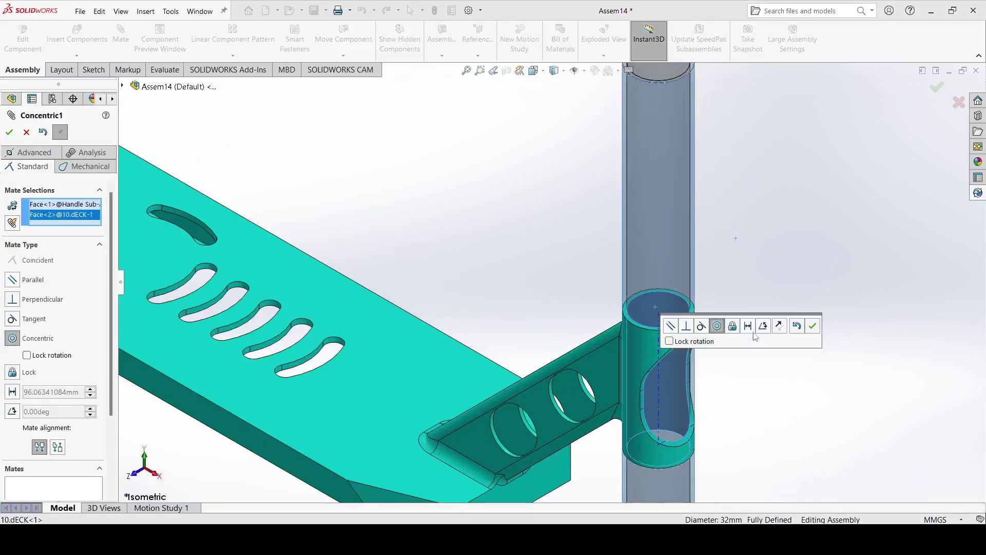
click(812, 327)
scroll(606, 454, up, 6)
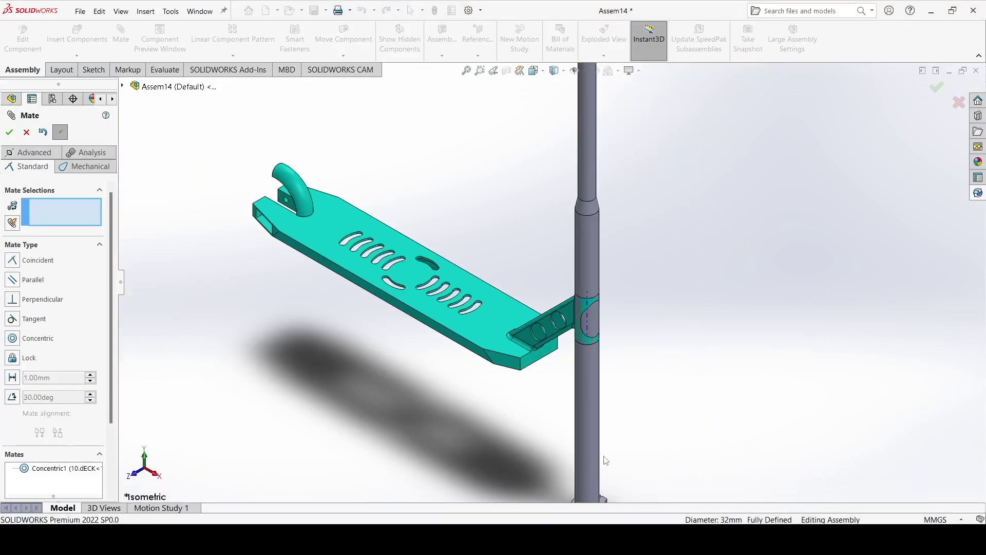
- Seat the handle on the head tube with a coincident mate to its top face
middle_drag(576, 339, 576, 296)
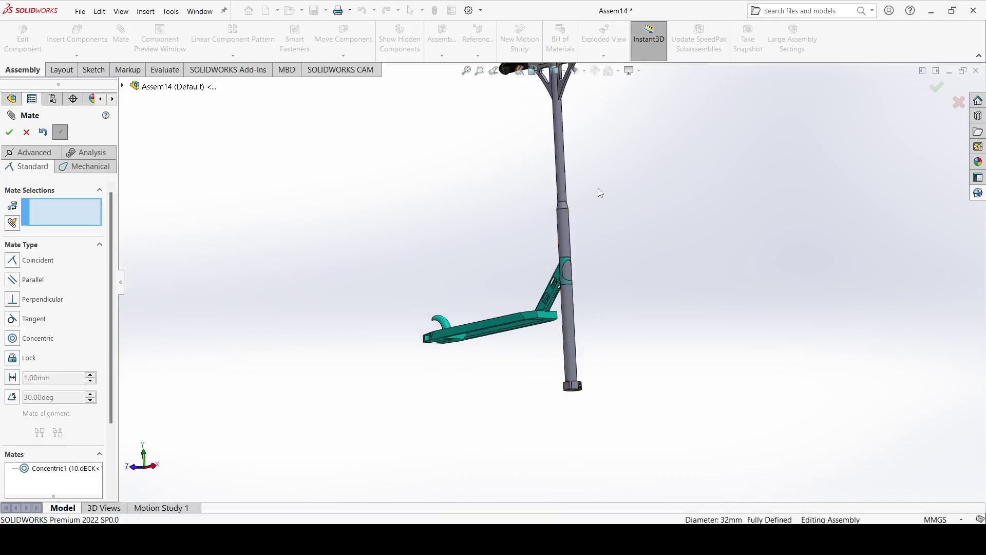
drag(563, 219, 564, 189)
scroll(556, 313, down, 10)
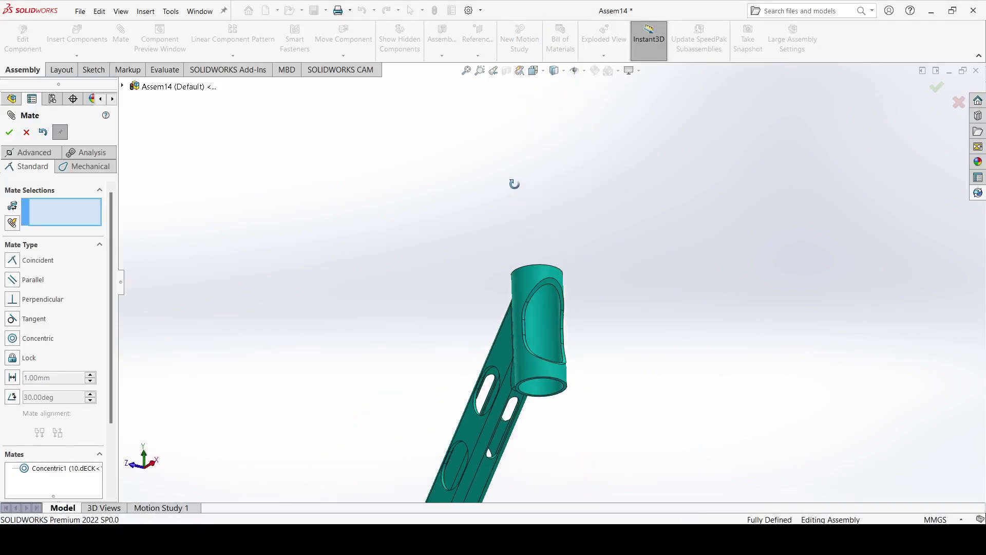
mouse_move(523, 251)
middle_down()
mouse_move(532, 156)
mouse_move(547, 121)
mouse_move(502, 105)
middle_up()
click(502, 94)
scroll(547, 198, up, 5)
middle_drag(548, 197, 598, 309)
scroll(602, 287, down, 8)
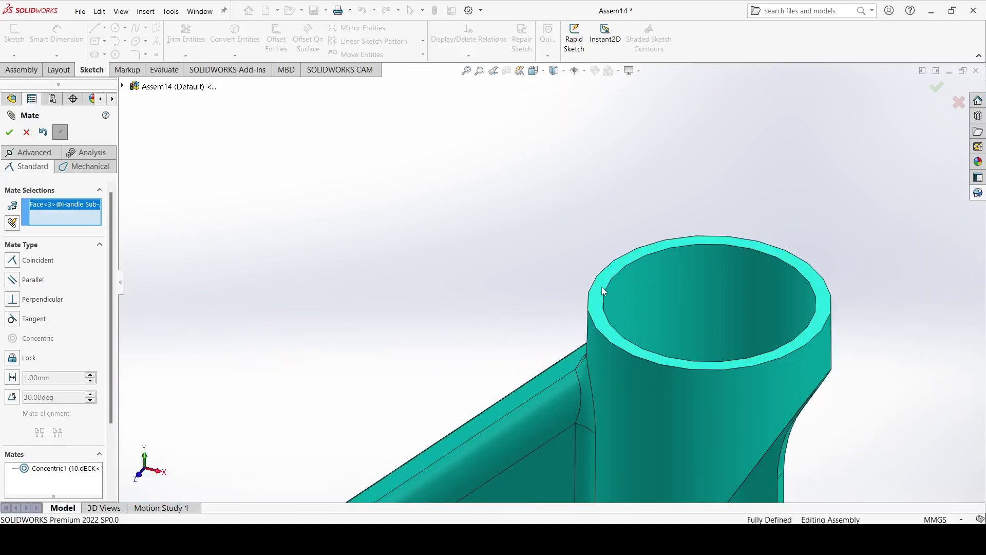
click(601, 291)
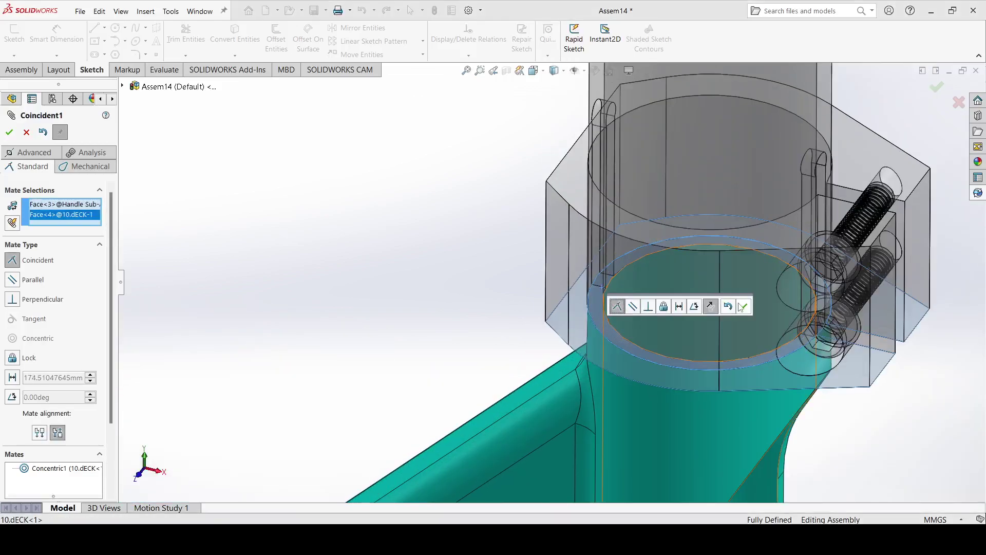
click(742, 307)
- View the deck and stem from a tilted angle and exit the Mate command
scroll(735, 315, up, 5)
middle_drag(645, 348, 607, 367)
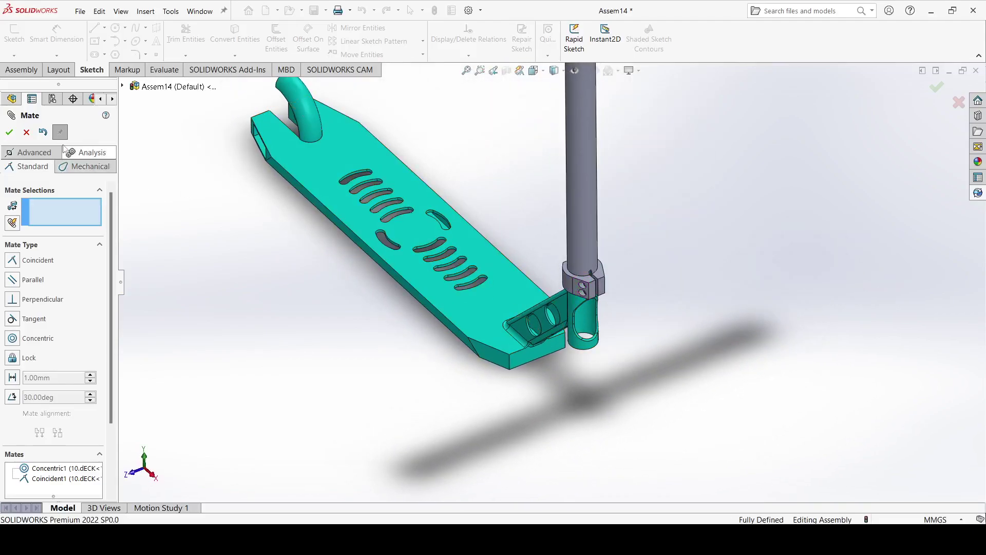
click(26, 132)
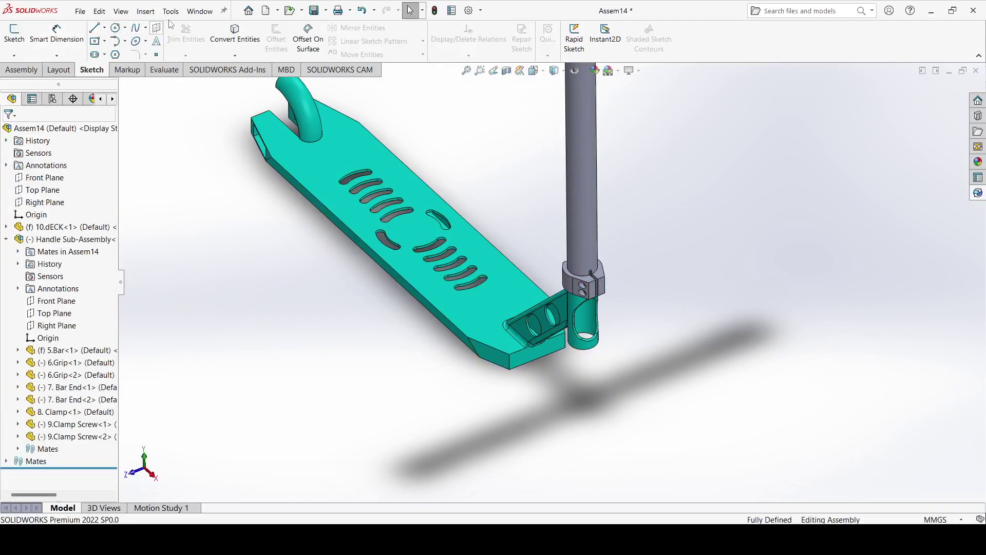
click(11, 72)
- Insert the 11. Fork part and place it to the lower right of the deck
click(77, 36)
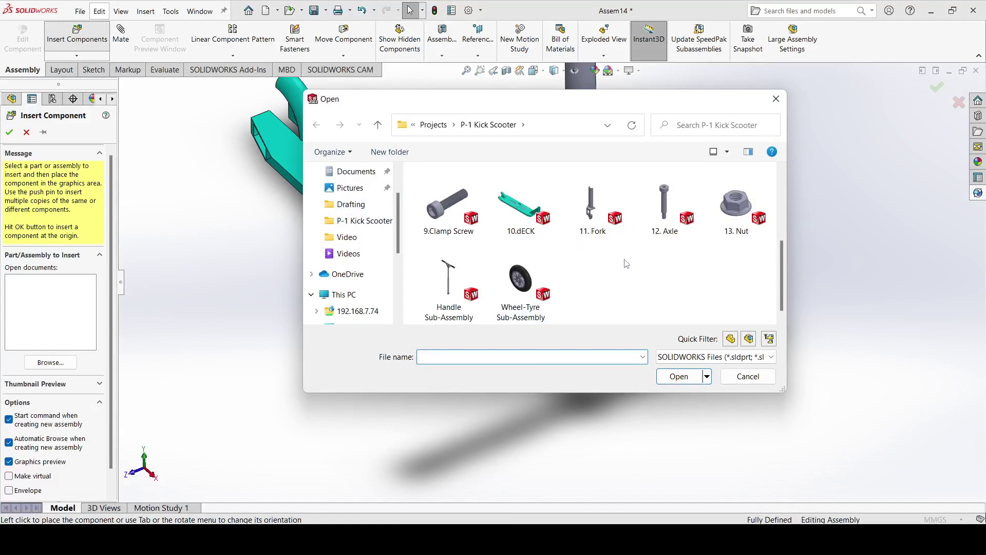
scroll(647, 250, up, 3)
scroll(564, 285, down, 2)
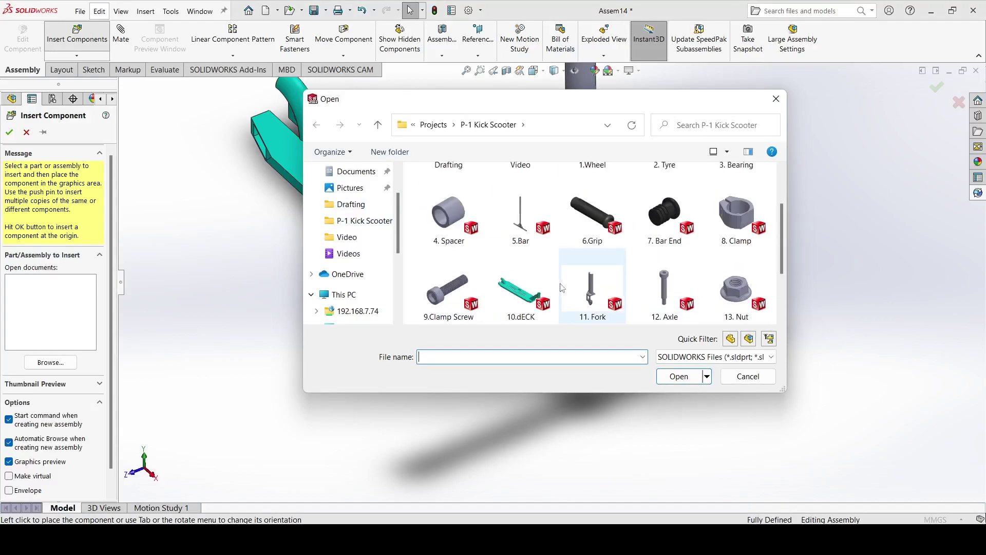
double_click(575, 288)
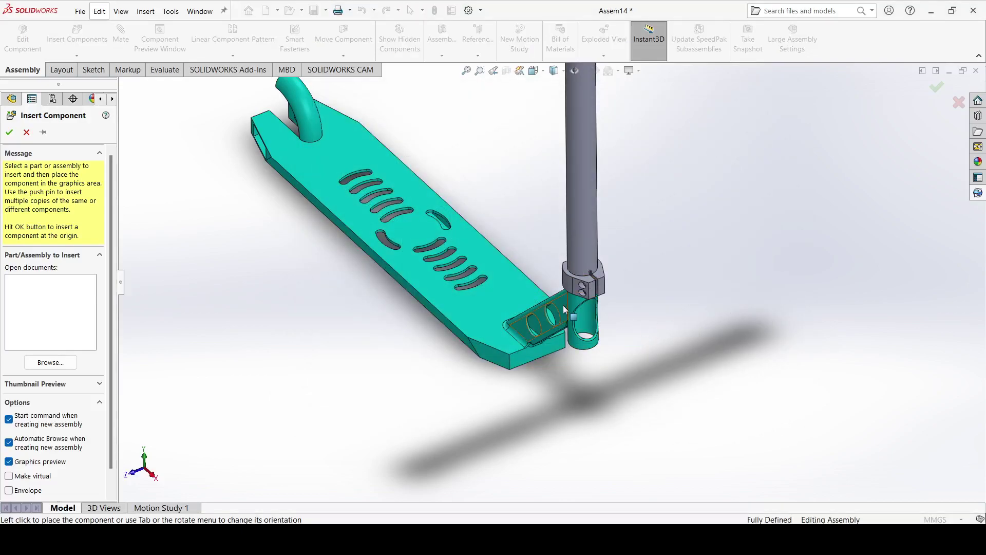
scroll(633, 251, down, 5)
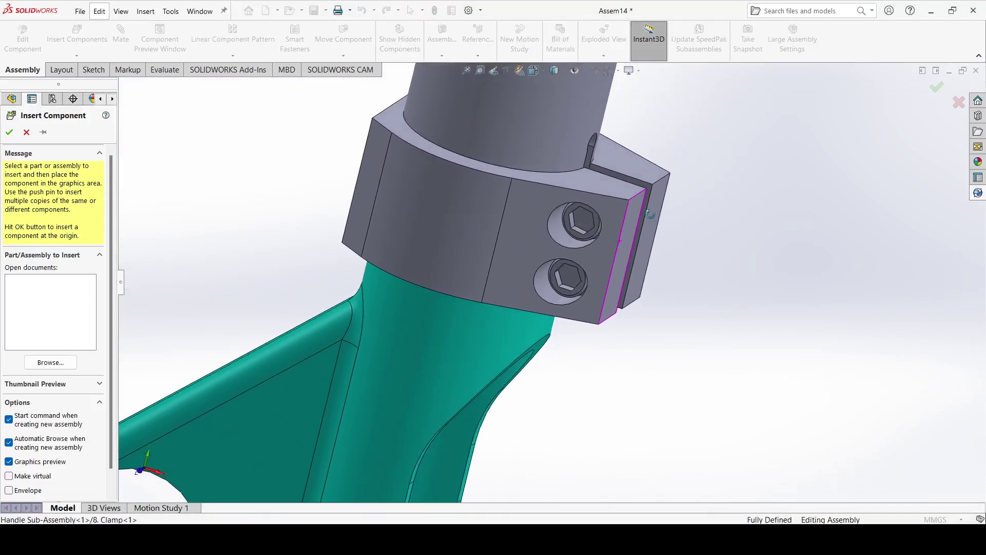
scroll(615, 246, up, 5)
scroll(611, 344, up, 2)
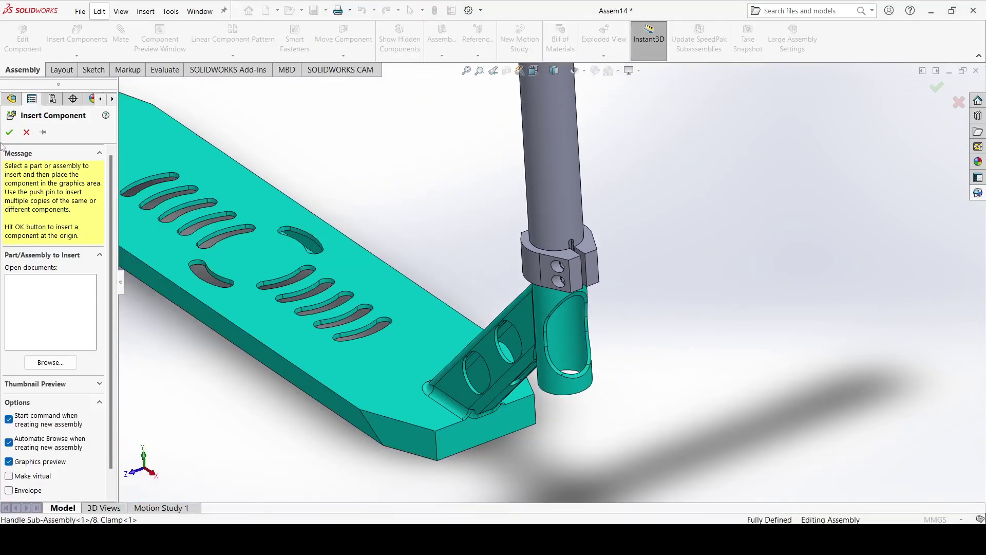
click(27, 133)
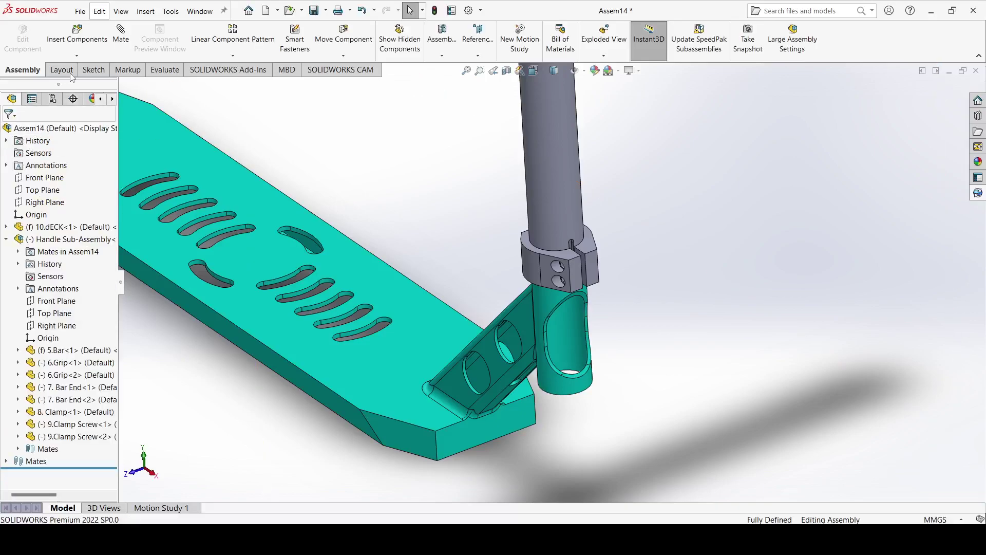
click(77, 36)
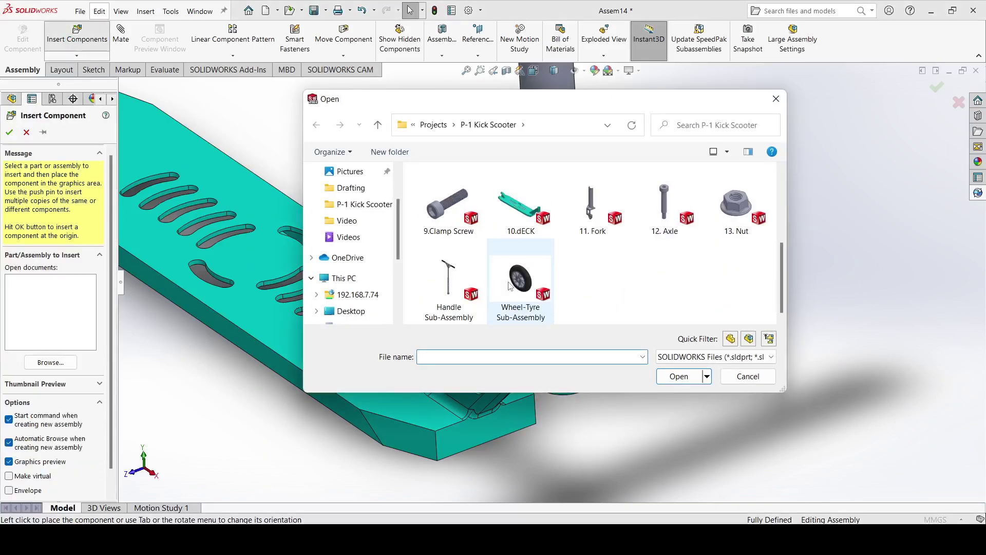
click(593, 206)
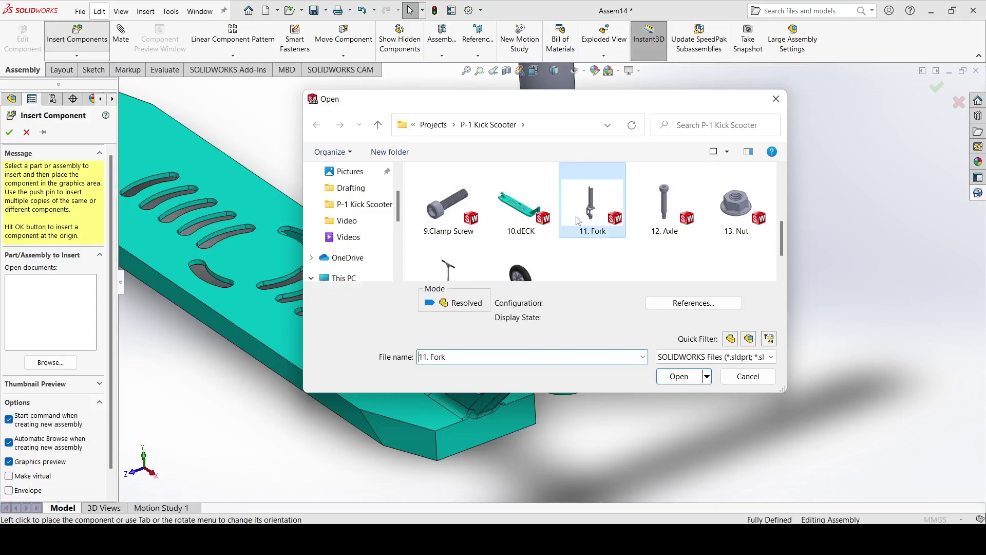
click(678, 376)
click(683, 375)
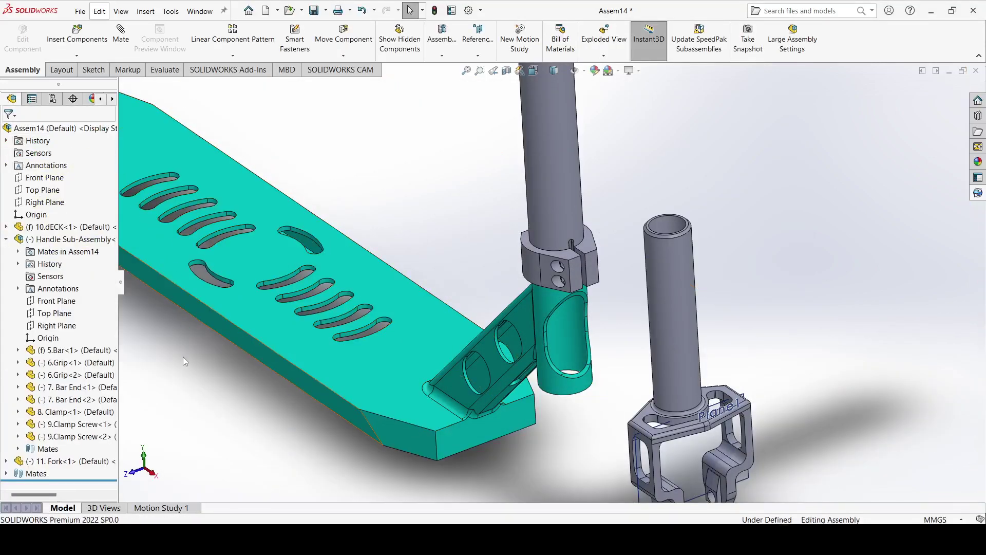
- Hide the fork's Plane1, then select the fork tube and handlebar tube faces for a mate
click(7, 460)
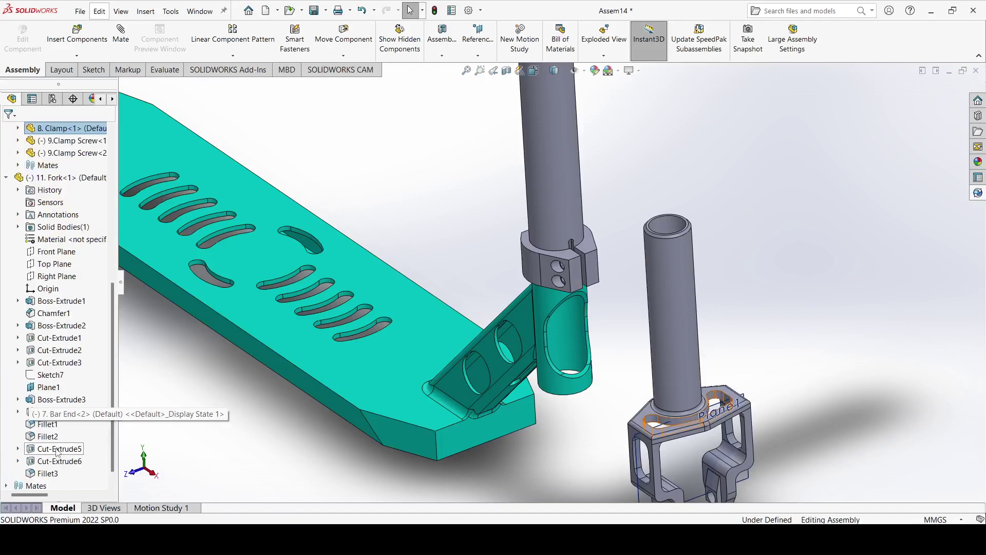
click(52, 388)
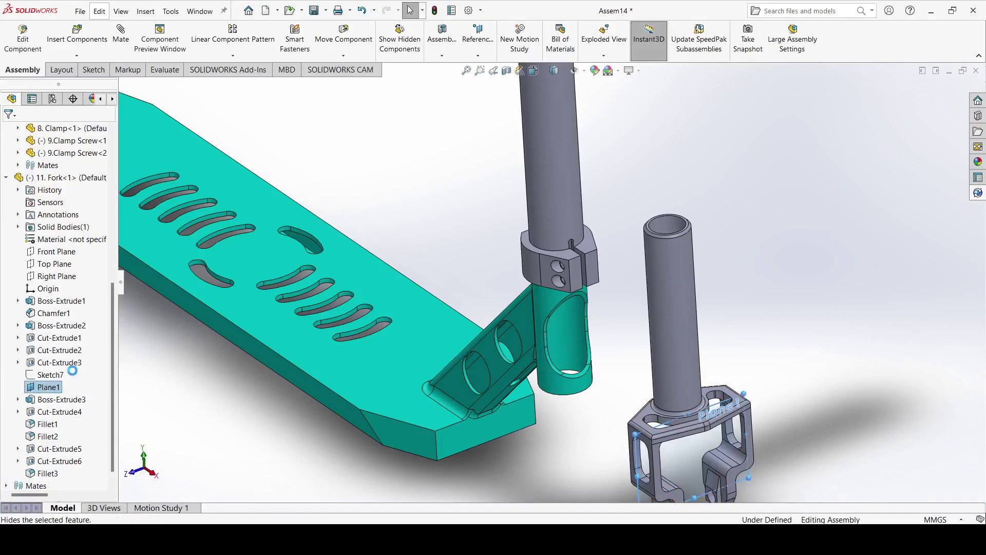
key(Escape)
click(6, 178)
scroll(316, 288, up, 5)
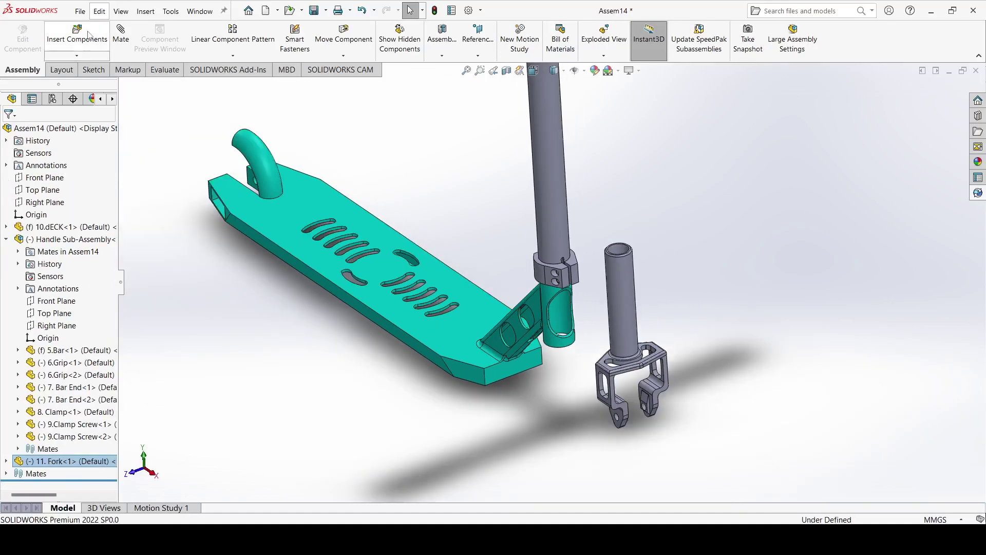
click(620, 293)
click(552, 217)
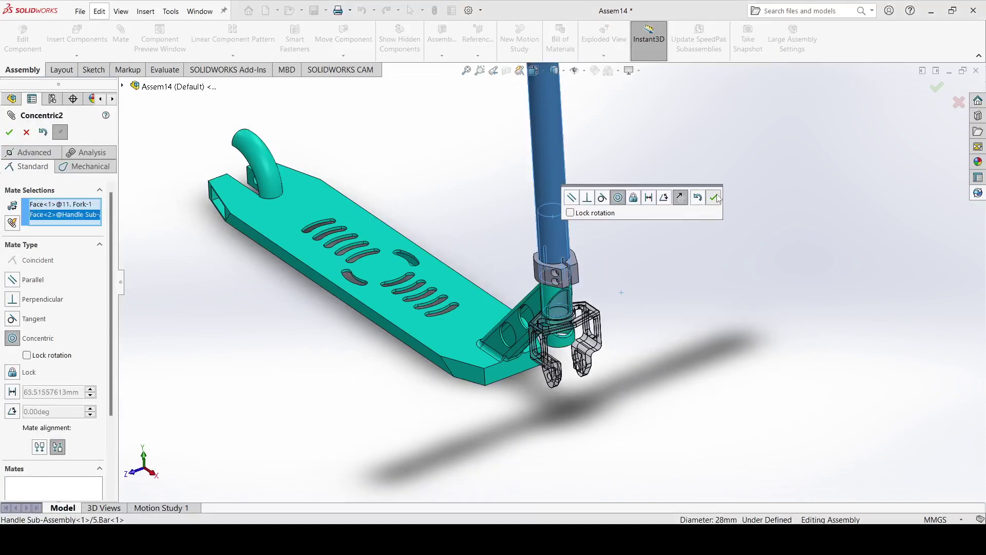
- Accept the fork-handle concentric mate and make the fork tube edge coincident with the deck's head-tube face
click(713, 197)
scroll(560, 291, down, 2)
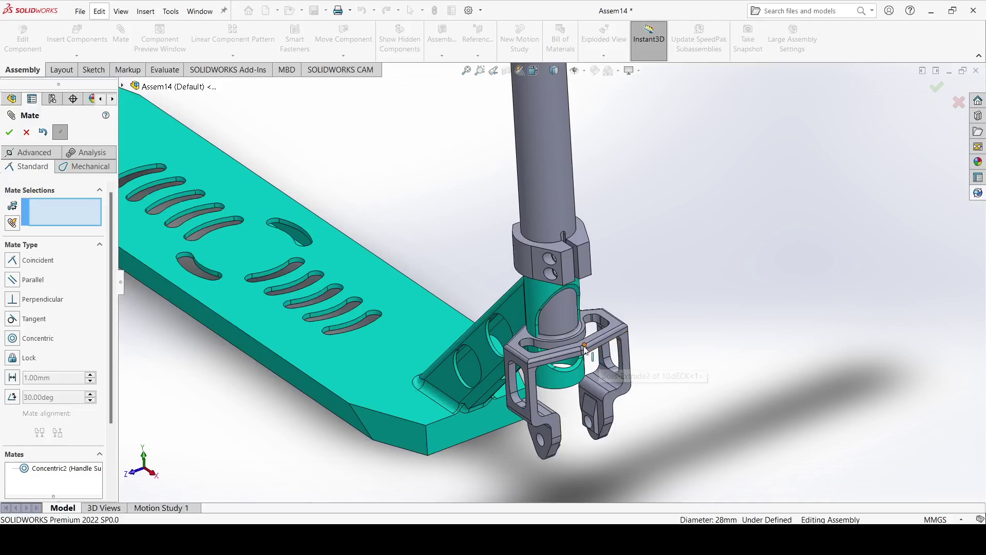
scroll(544, 338, down, 3)
scroll(548, 331, down, 2)
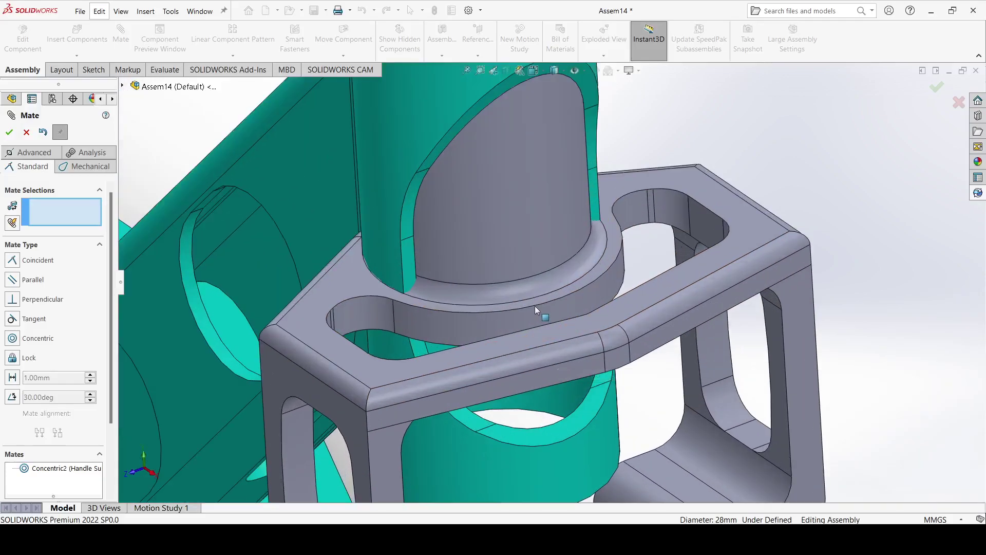
click(525, 279)
middle_drag(551, 373, 513, 341)
scroll(513, 338, down, 2)
click(512, 273)
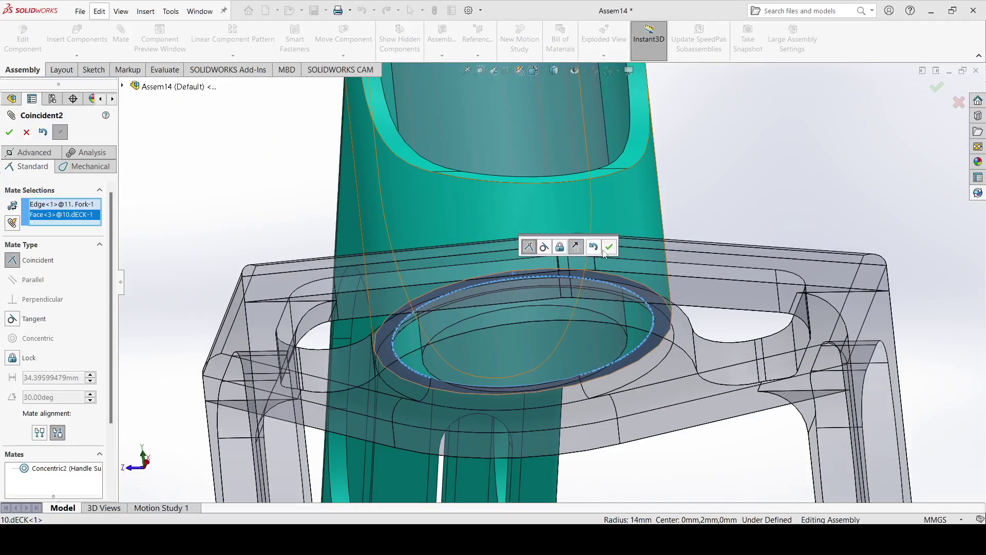
click(610, 248)
- Check the assembled front, exit Mate, and begin Insert Components
scroll(634, 235, up, 5)
middle_drag(649, 330, 507, 429)
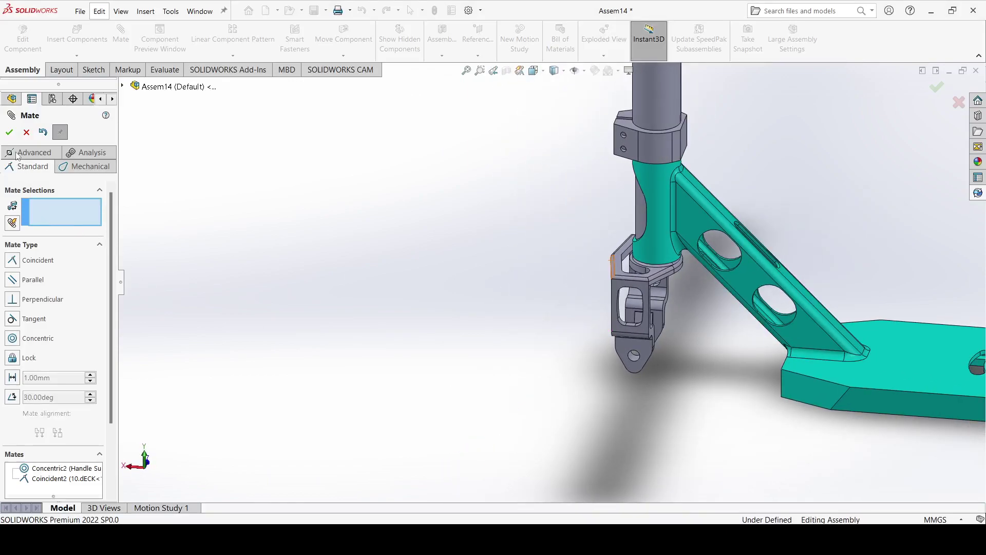
key(Escape)
scroll(298, 266, up, 5)
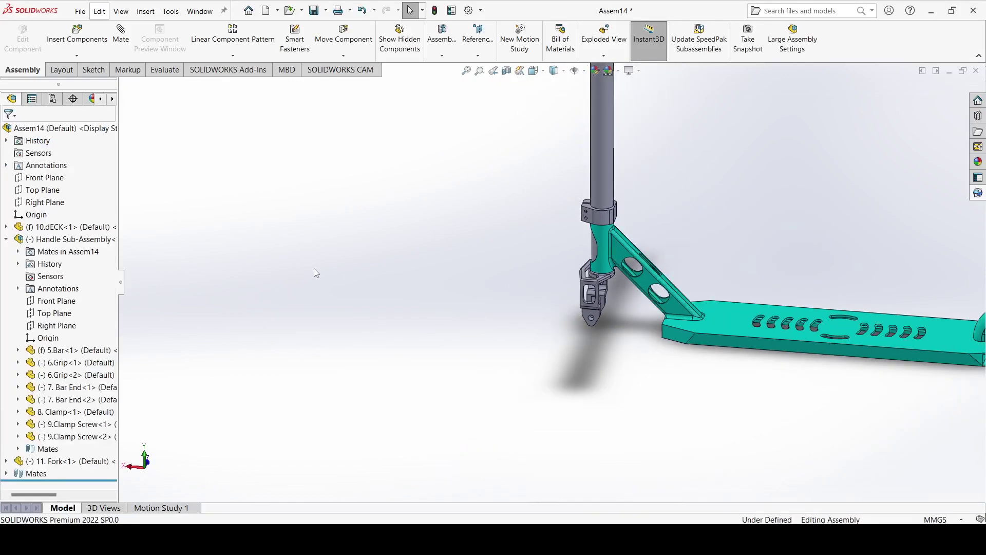
click(96, 37)
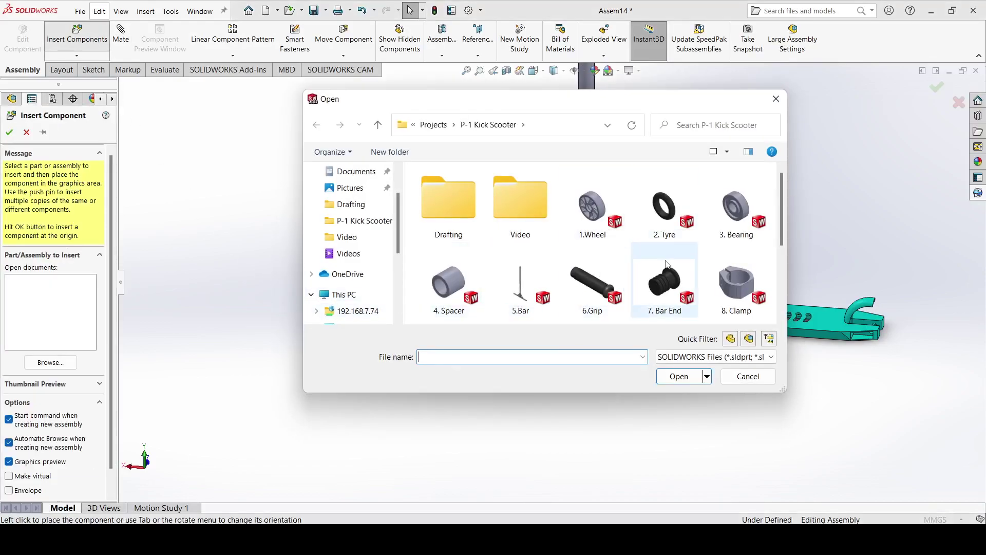
- Insert the Wheel-Tyre Sub-Assembly and place it beside the scooter
scroll(665, 267, down, 3)
click(520, 282)
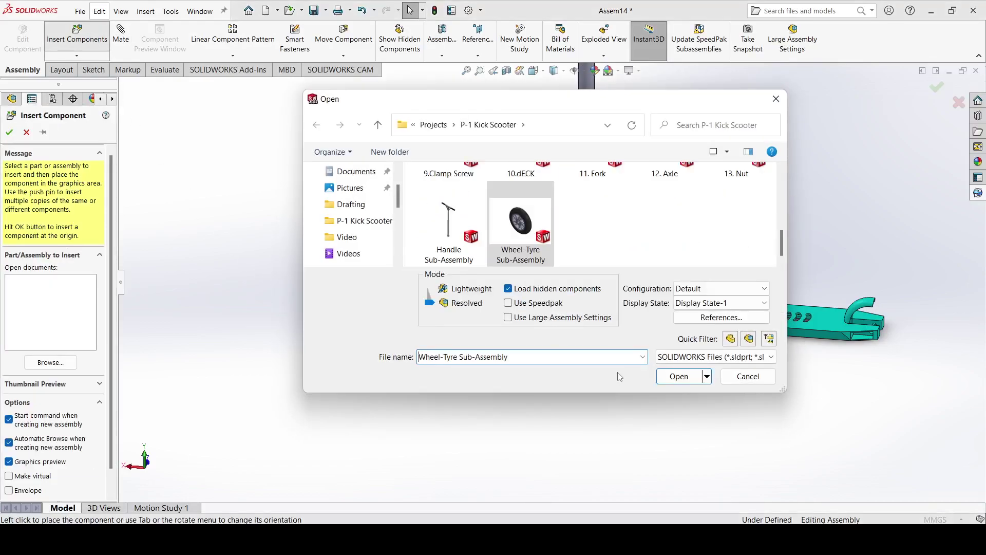
click(679, 377)
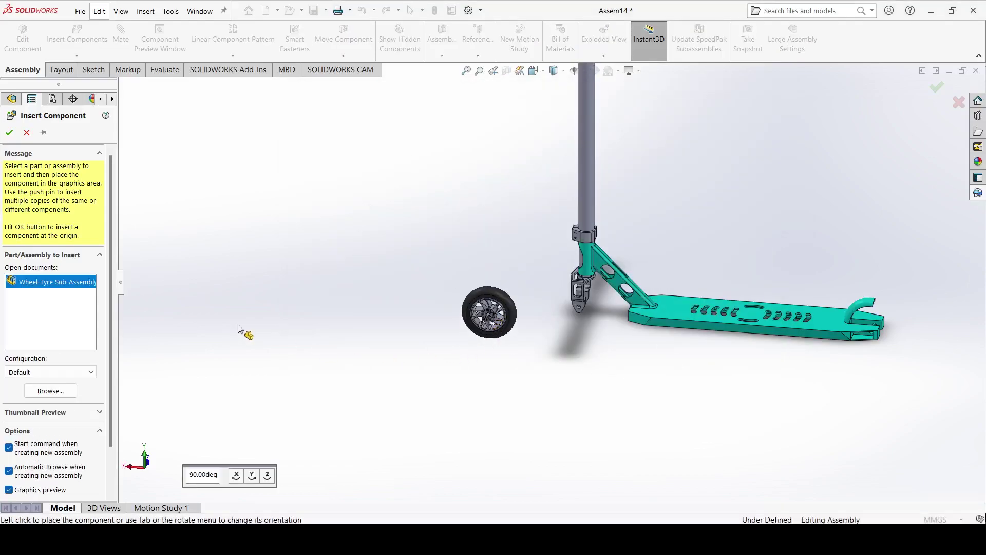
click(279, 337)
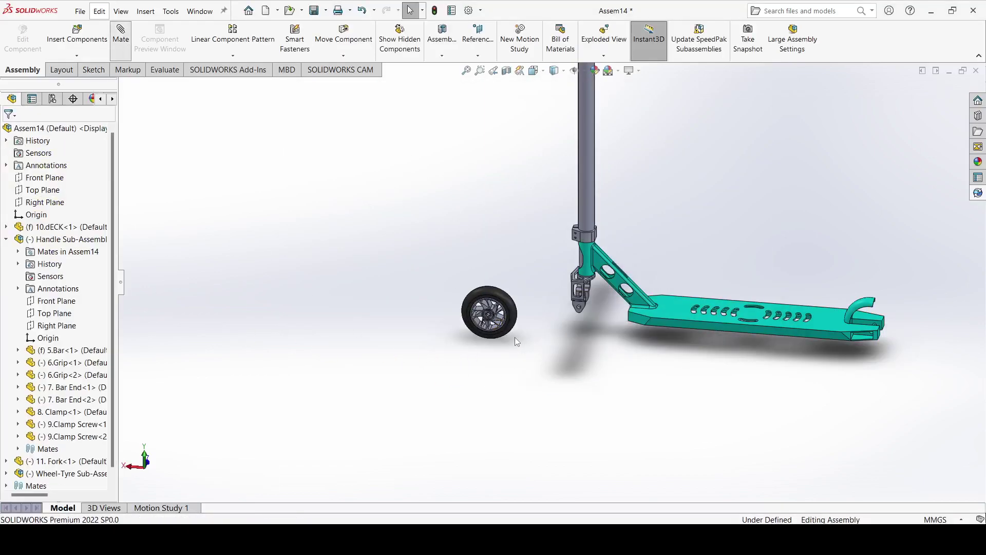
- Mate the wheel's bearing face concentric with the fork's axle hole
key(m)
scroll(502, 323, down, 10)
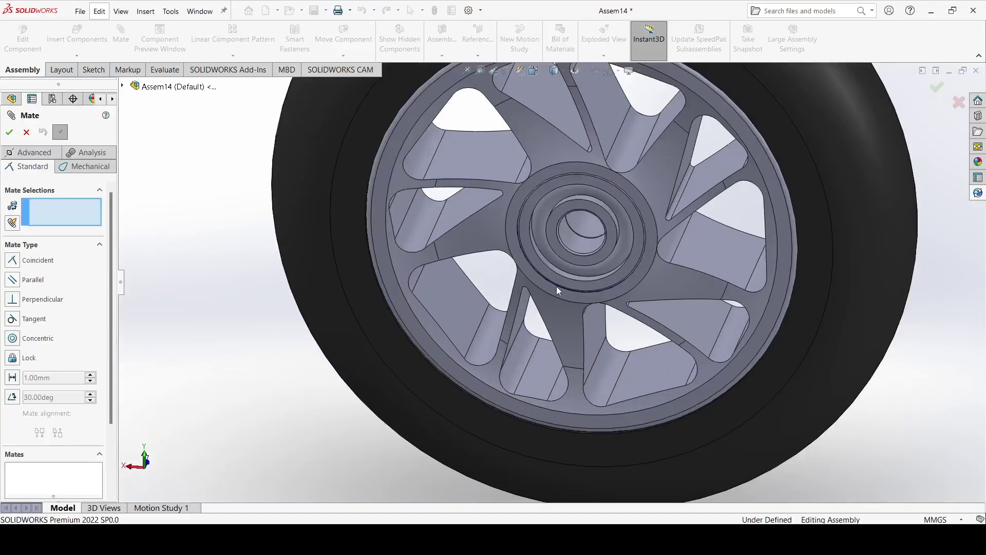
click(567, 245)
scroll(566, 242, up, 8)
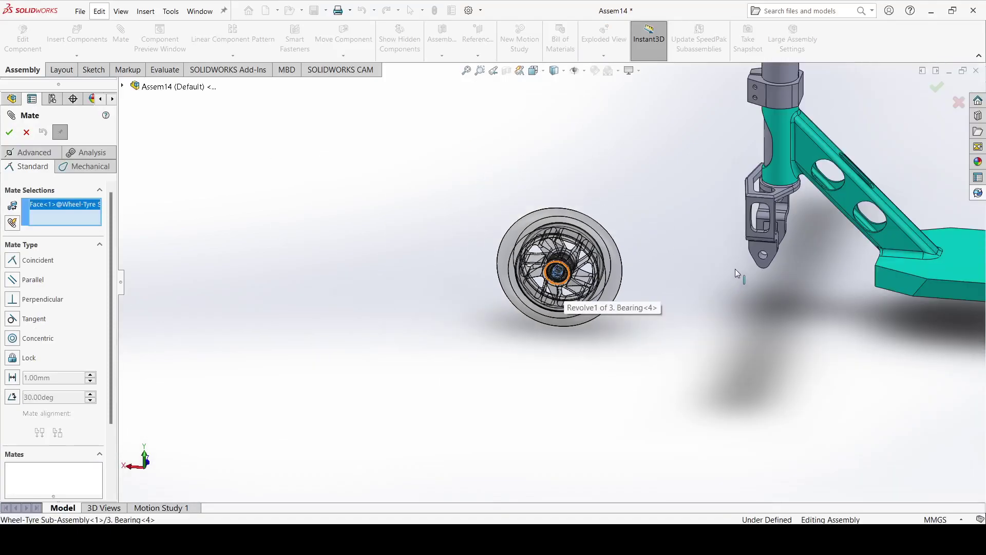
scroll(734, 272, down, 4)
scroll(749, 272, down, 3)
click(642, 340)
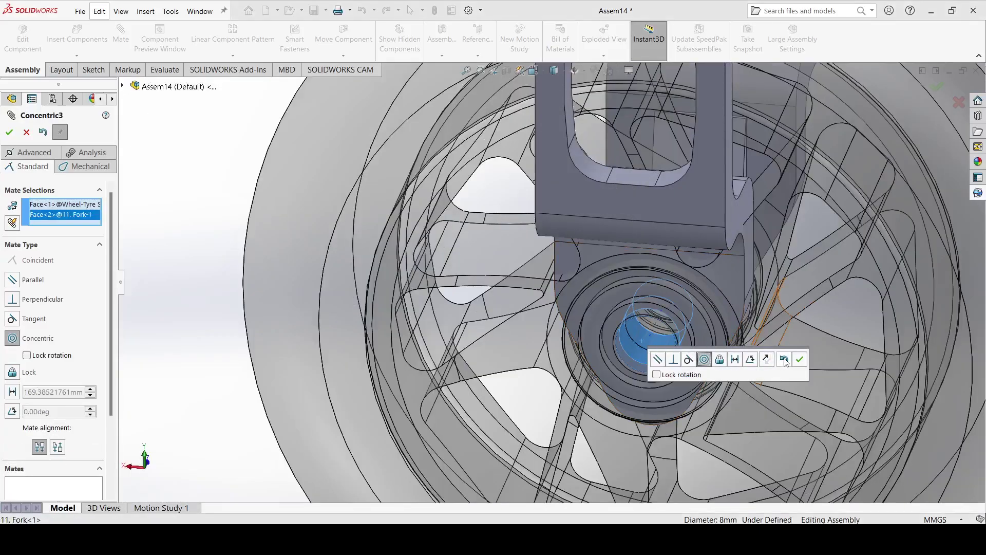
click(798, 360)
scroll(775, 355, up, 5)
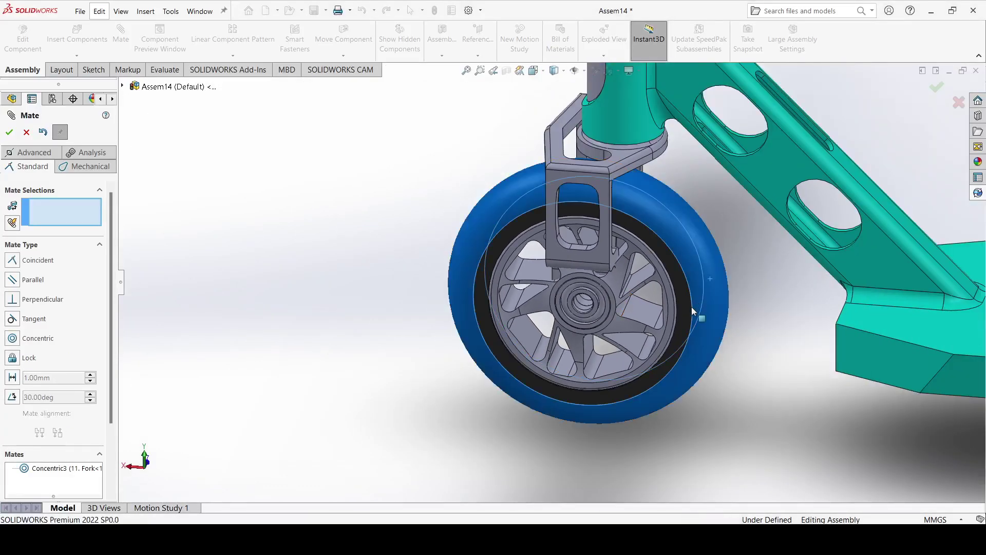
drag(628, 362, 648, 379)
- Undo that mate, redo the hub-to-axle-hole concentric mate, and pull the wheel sideways
key(ctrl+z)
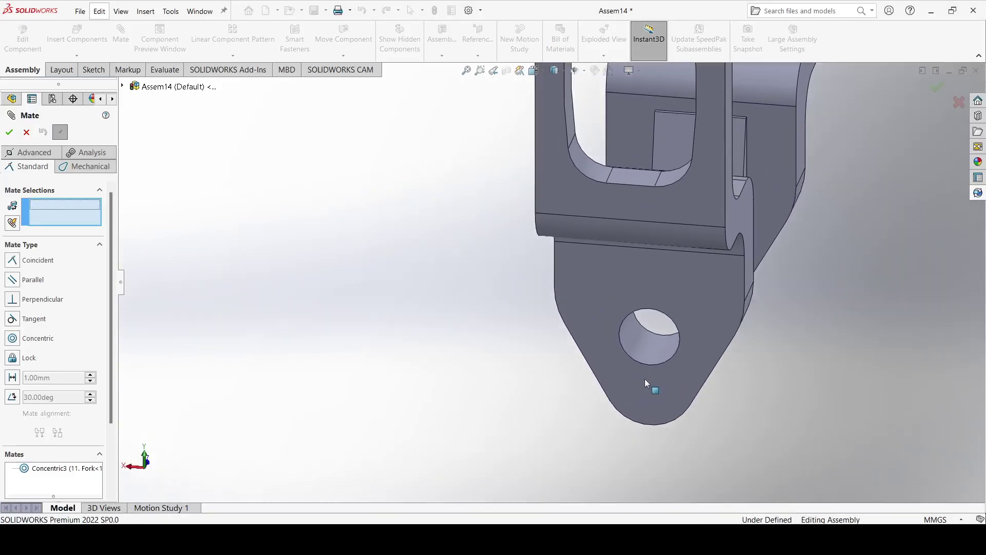
scroll(624, 365, up, 3)
scroll(303, 321, down, 3)
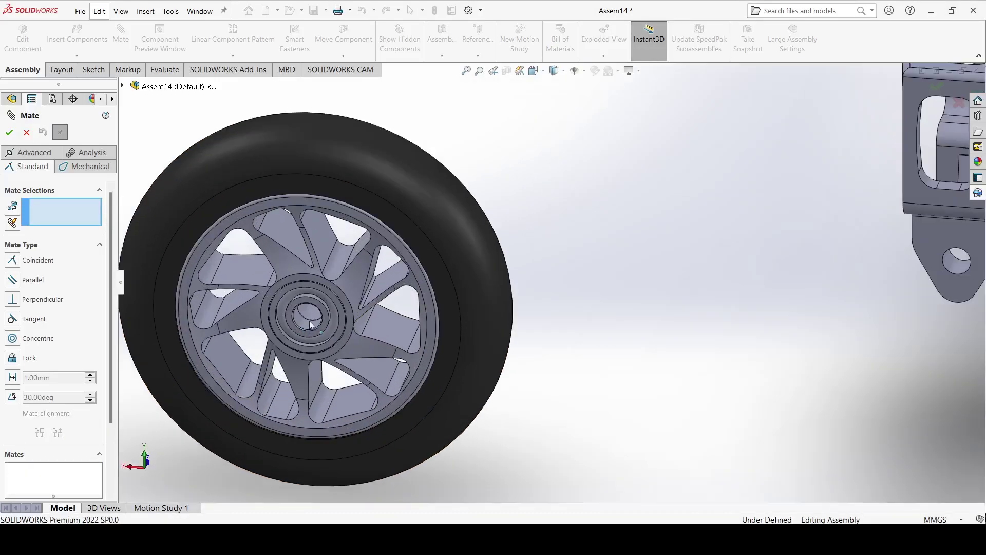
click(303, 321)
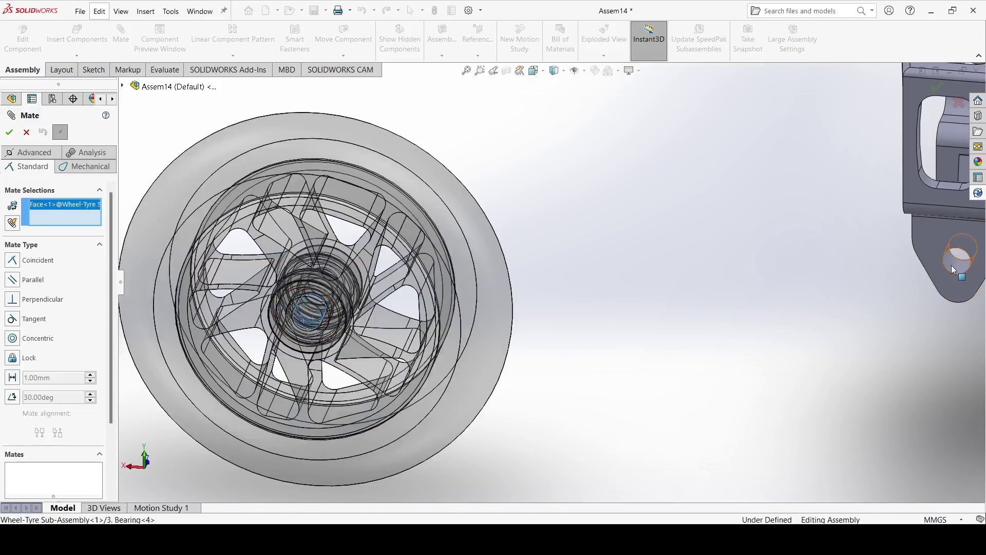
click(952, 269)
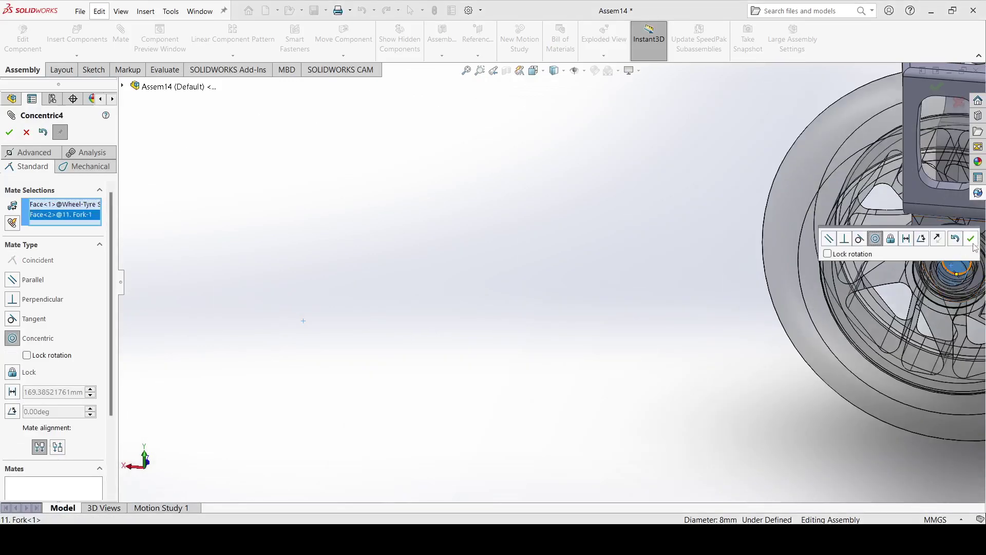
key(Return)
scroll(582, 356, up, 5)
middle_drag(583, 356, 648, 372)
drag(694, 280, 732, 322)
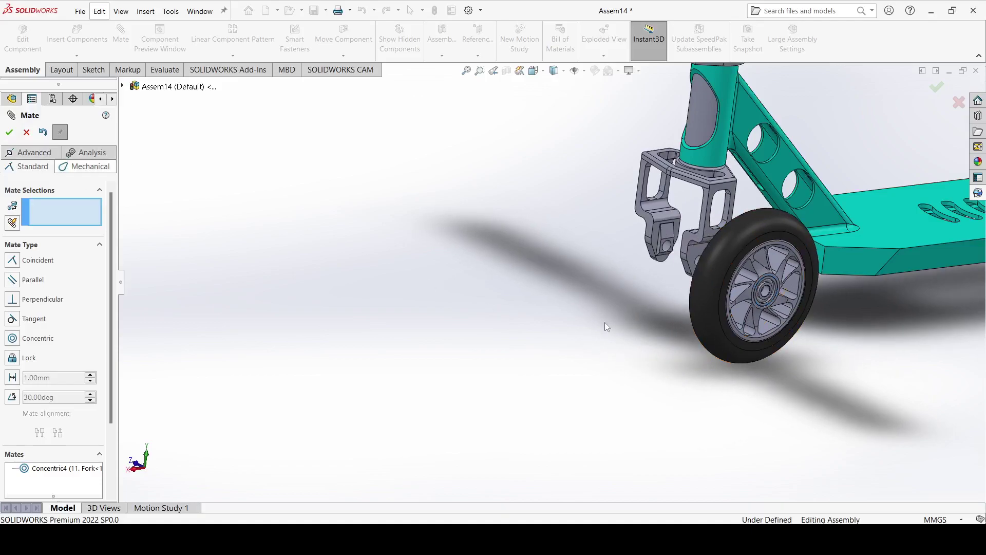
scroll(810, 349, down, 5)
- Start an Advanced Width mate and select both wheel hub side faces as width references
click(38, 155)
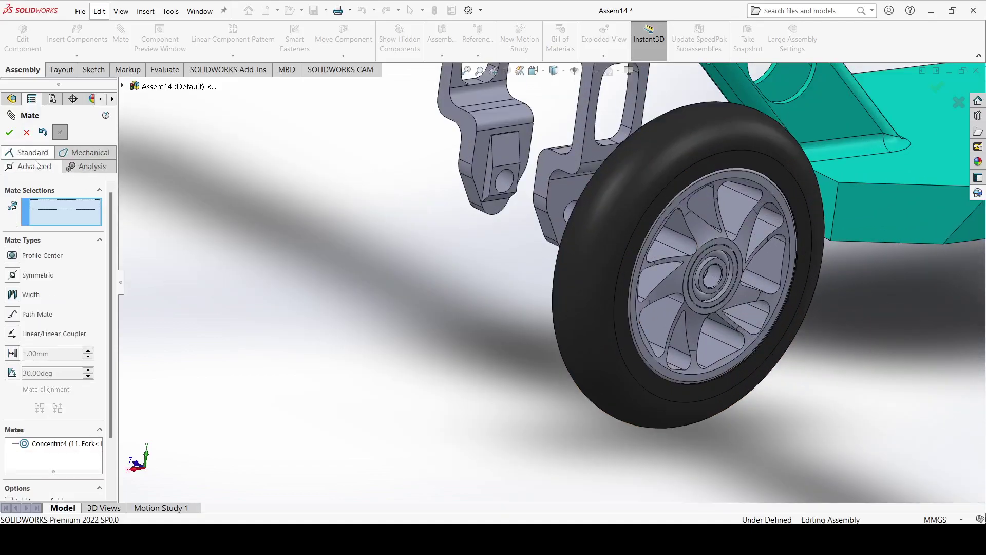
click(13, 294)
scroll(651, 381, down, 5)
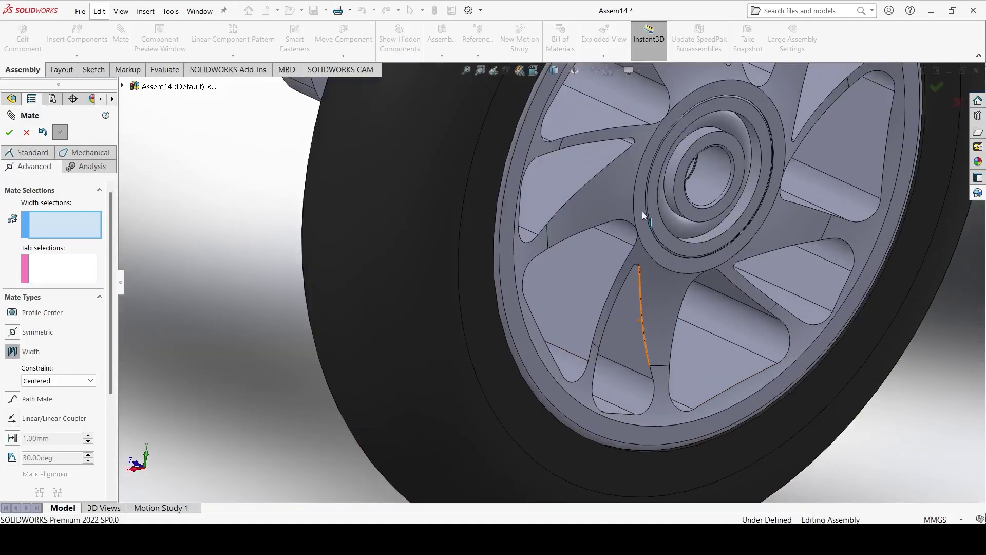
click(652, 147)
scroll(624, 236, up, 5)
middle_drag(565, 279, 531, 192)
scroll(553, 230, down, 5)
click(553, 230)
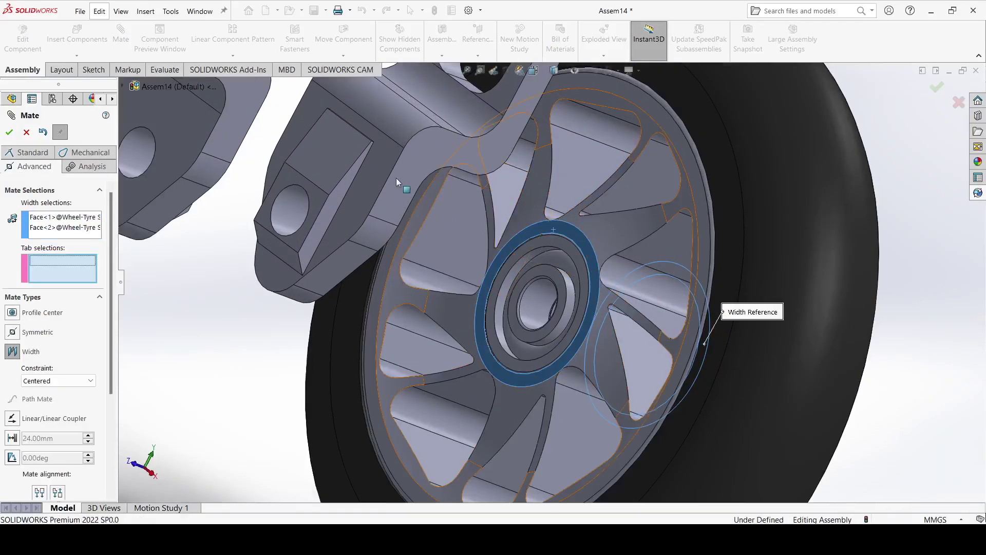
- Select both fork arms' inner faces as tab references, accept the width mate, and close Mate
click(386, 167)
scroll(396, 193, up, 5)
middle_drag(411, 221, 370, 218)
scroll(370, 217, down, 5)
click(369, 217)
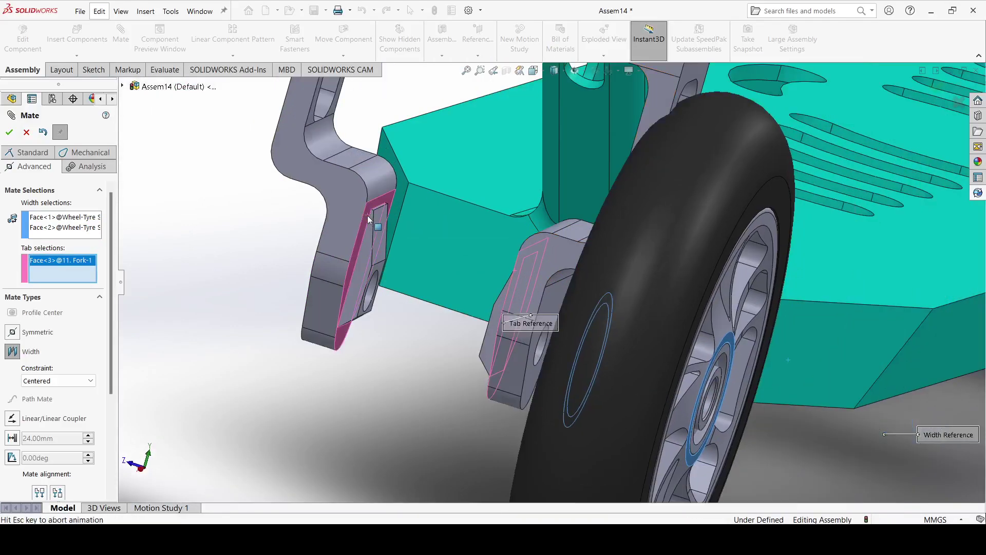
click(9, 132)
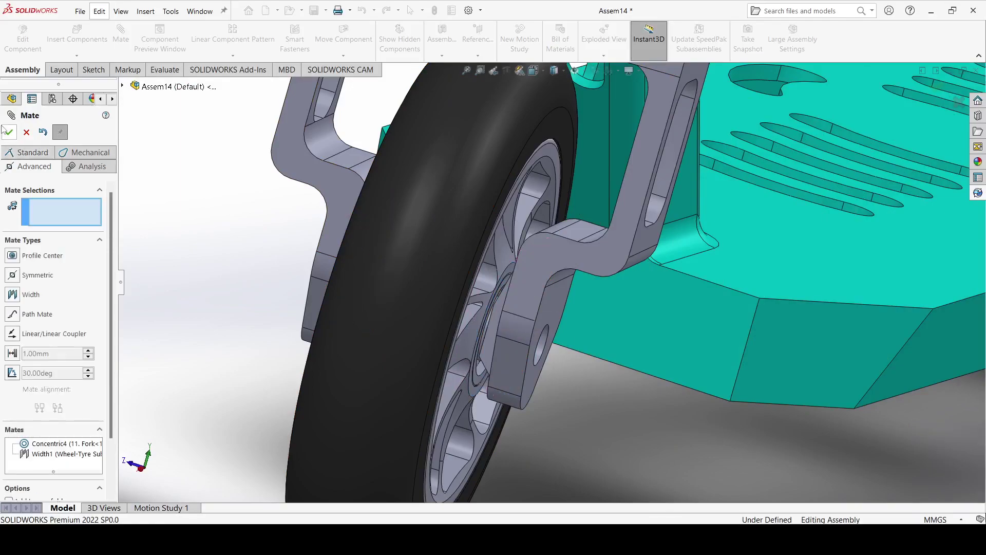
middle_drag(160, 206, 14, 126)
click(26, 133)
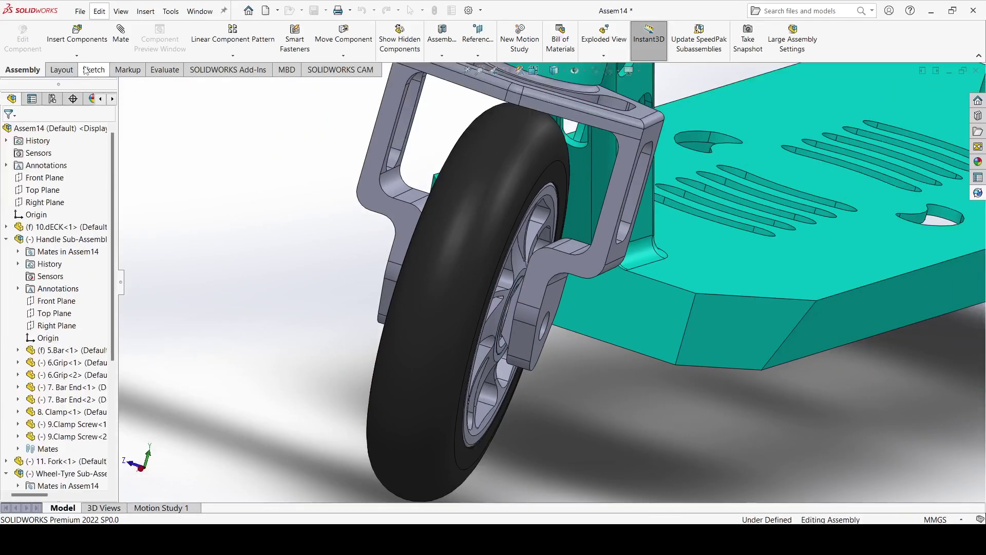
click(76, 55)
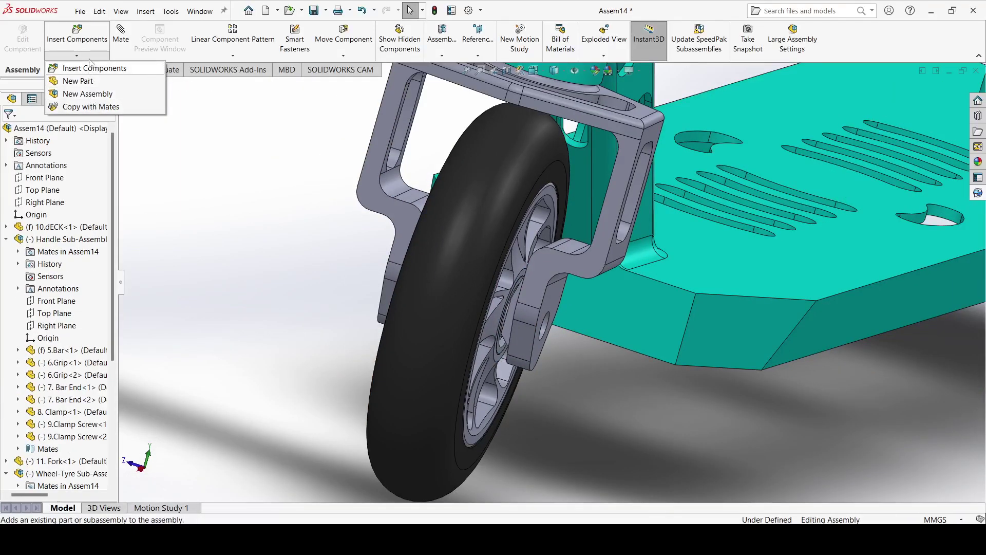
- Insert a second Wheel-Tyre Sub-Assembly into the assembly
click(91, 68)
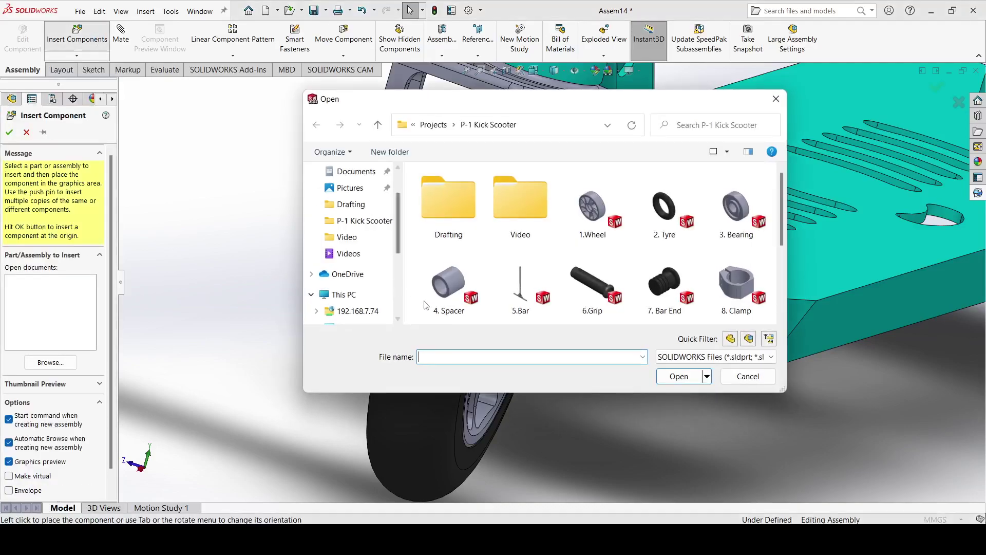
scroll(565, 221, down, 3)
click(520, 226)
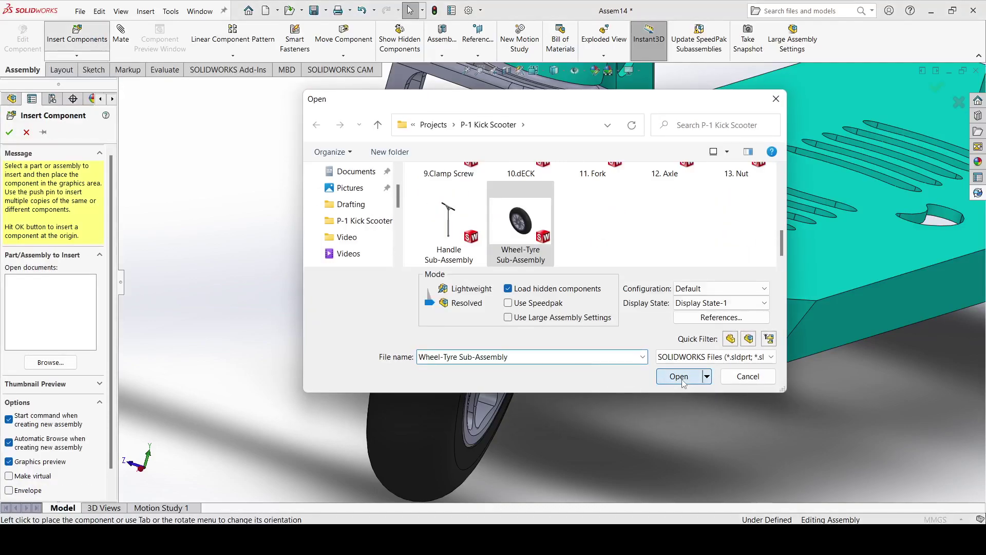
click(681, 381)
click(247, 270)
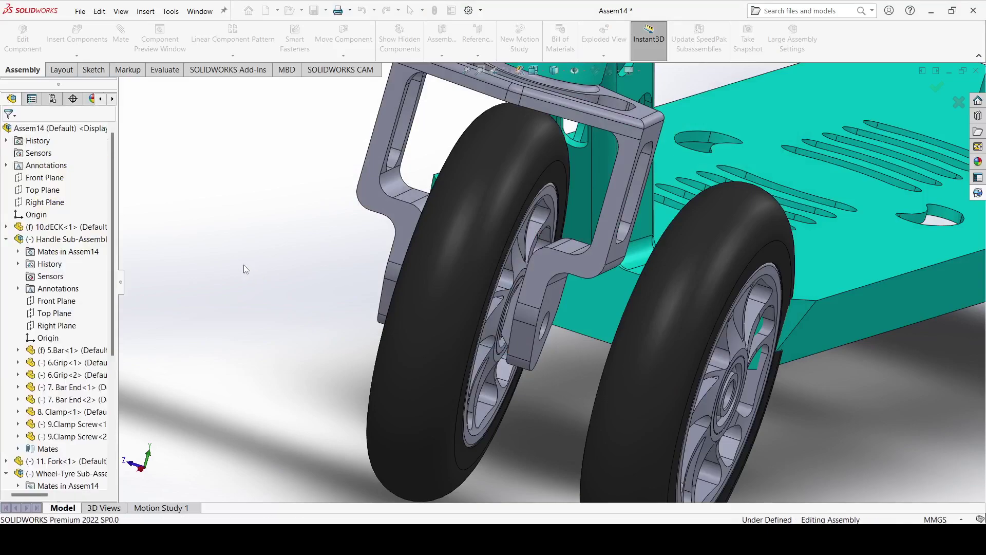
scroll(231, 259, up, 3)
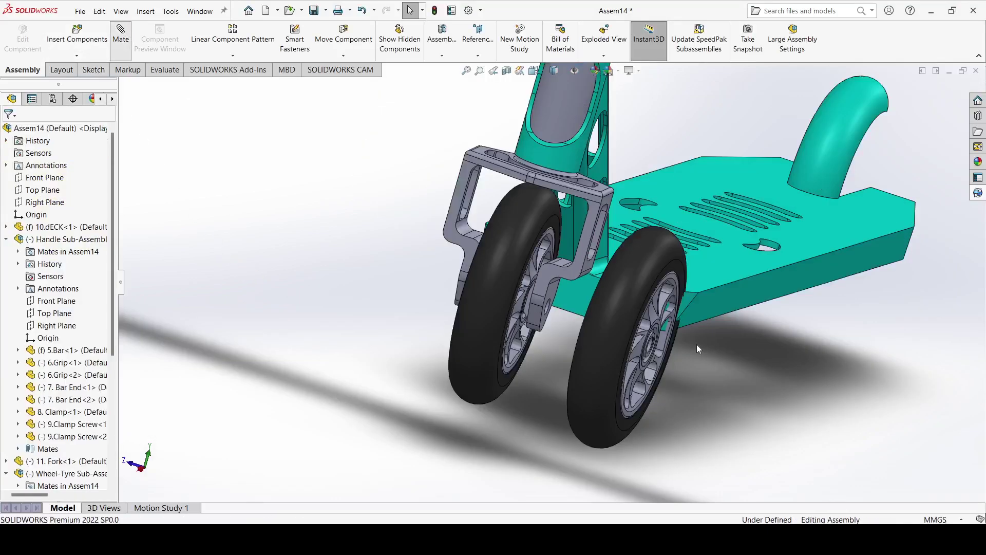
- Mate the second wheel's hub face concentric with the deck's rear axle hole
key(m)
scroll(664, 342, down, 5)
click(584, 332)
scroll(590, 336, up, 10)
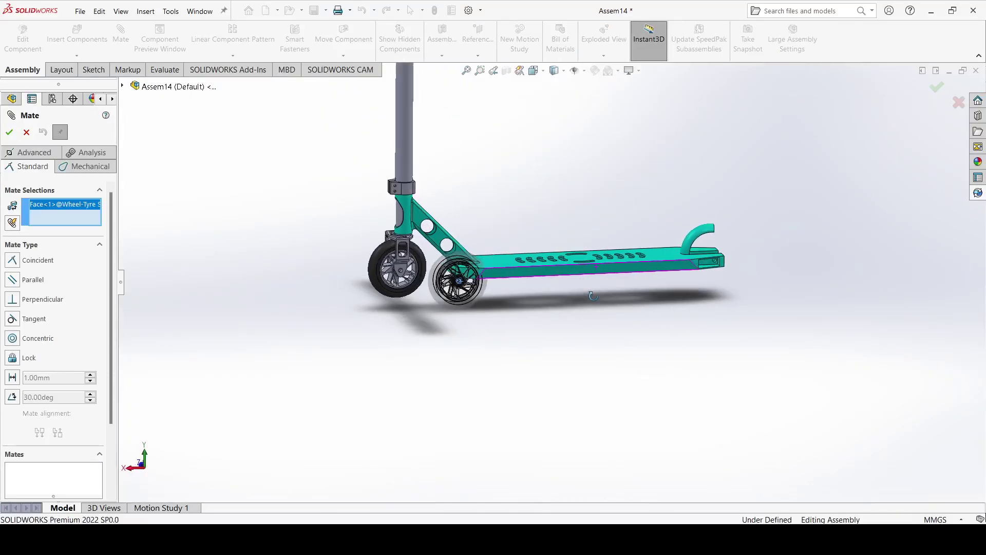
scroll(726, 264, down, 8)
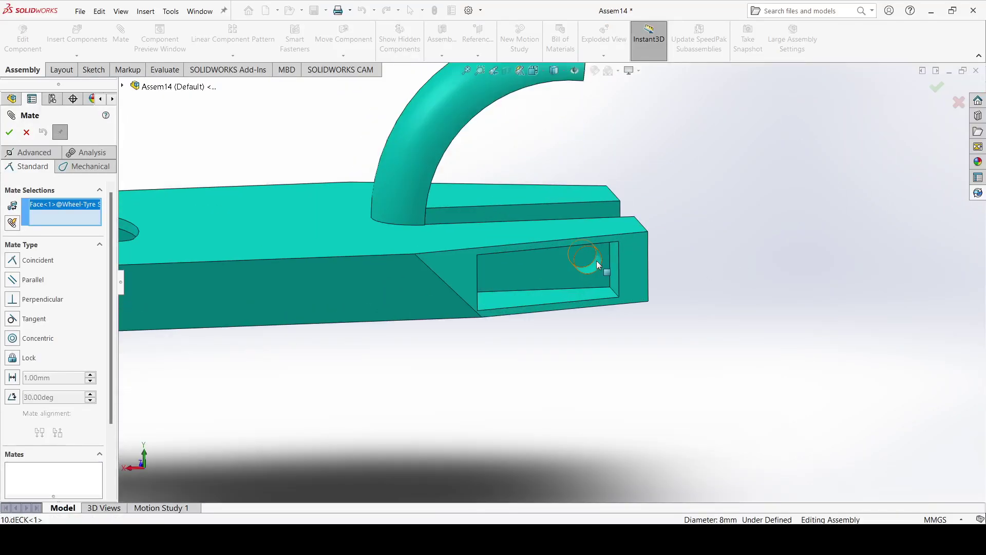
click(597, 264)
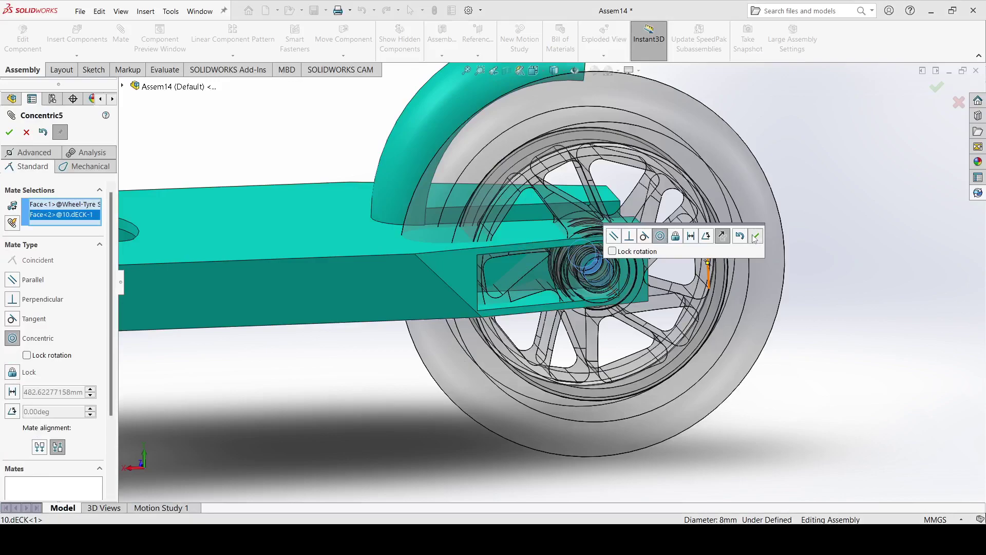
click(755, 235)
- Add a Width mate centring the wheel hub between the deck's two rear slot faces
click(34, 152)
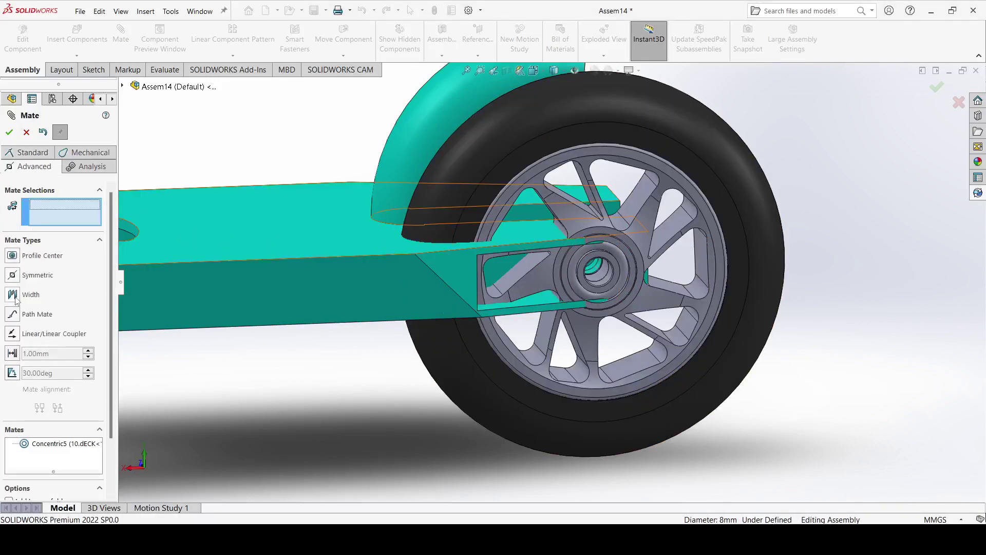
click(15, 299)
scroll(557, 253, down, 5)
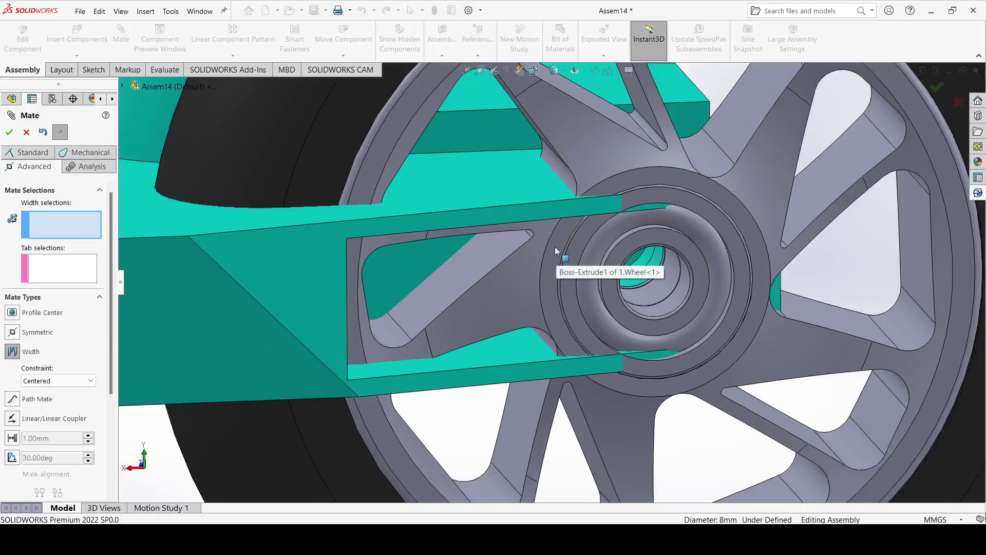
click(555, 251)
scroll(555, 252, up, 5)
middle_drag(555, 251, 586, 262)
scroll(587, 263, down, 5)
click(589, 239)
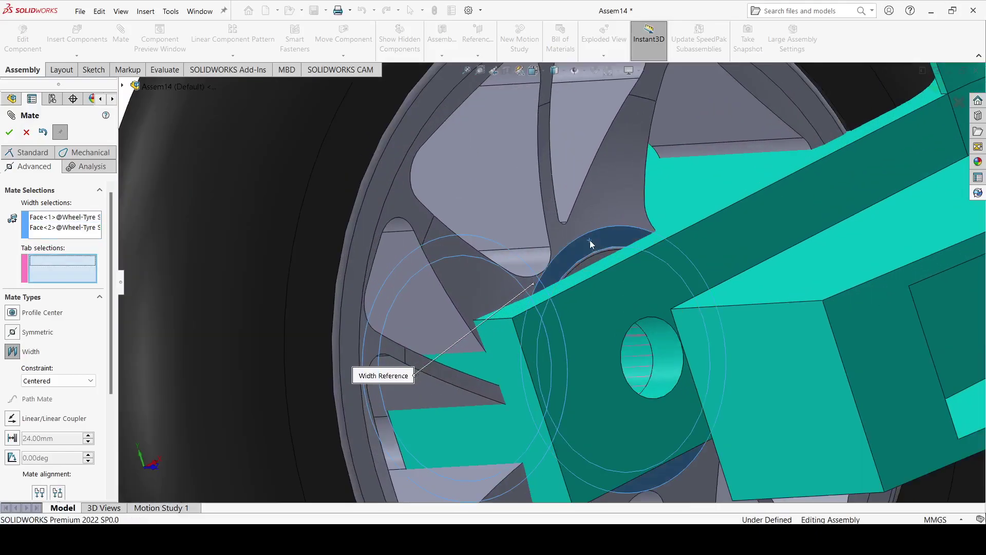
click(598, 313)
middle_drag(598, 312, 703, 318)
click(702, 305)
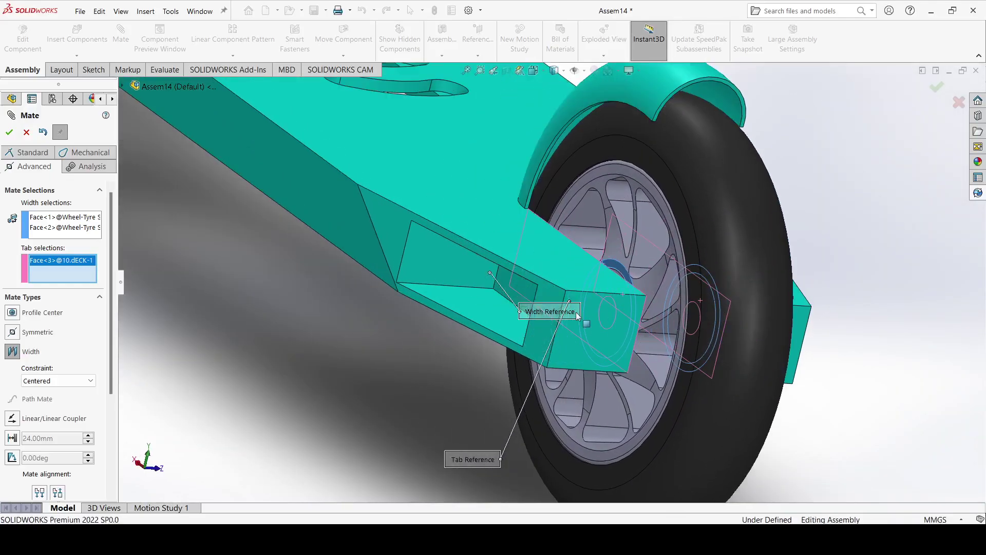
key(Return)
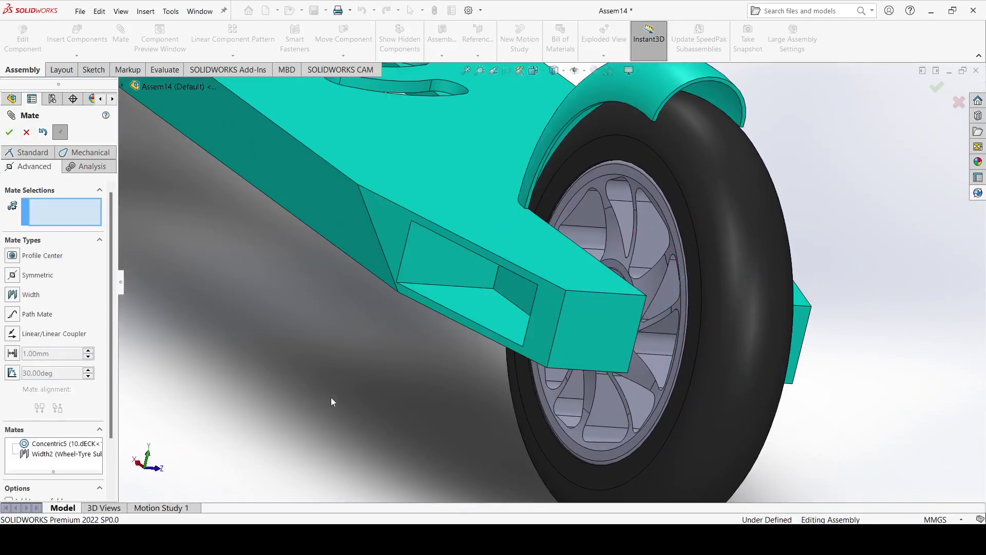
click(26, 132)
- Insert the 12. Axle part and rotate it until it lies horizontal
click(77, 35)
scroll(522, 308, down, 3)
click(663, 205)
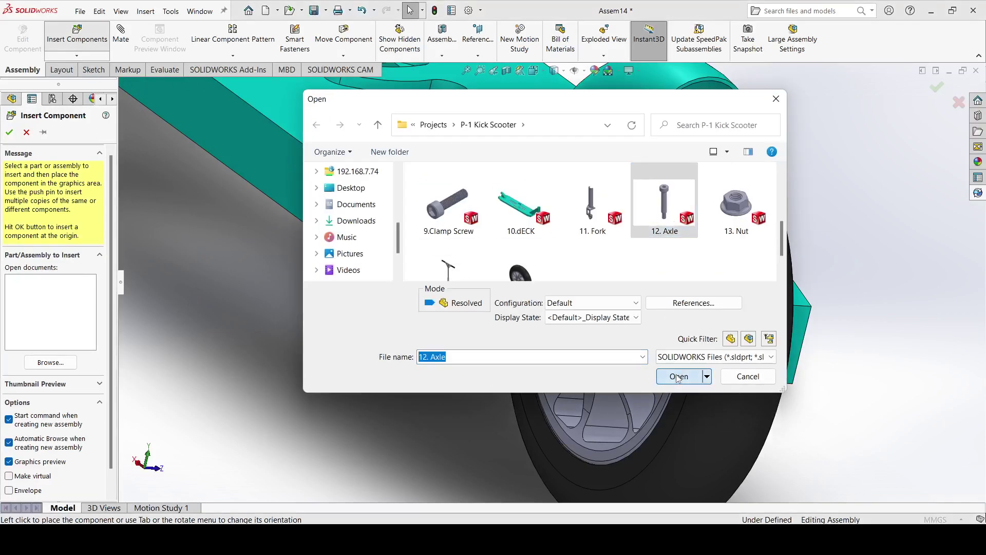
click(678, 377)
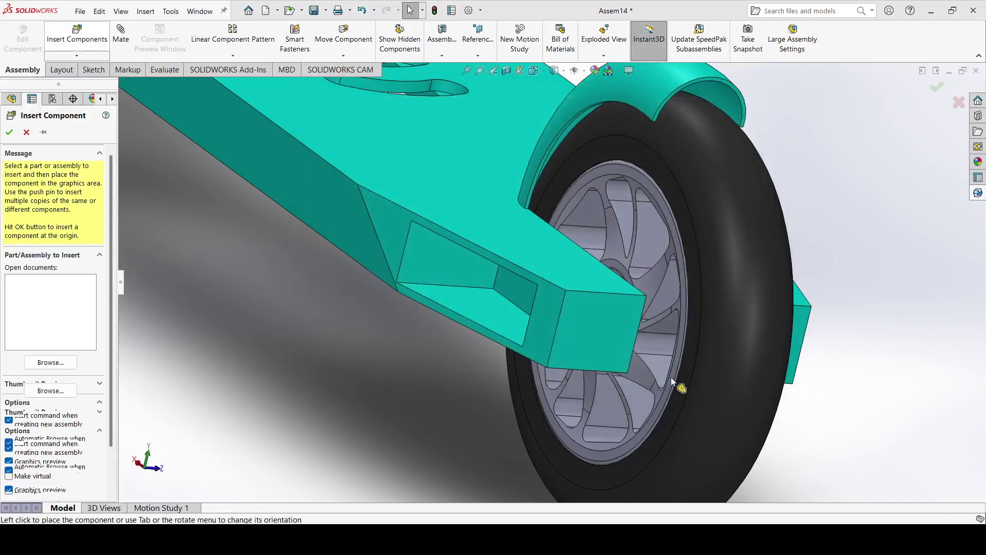
click(260, 325)
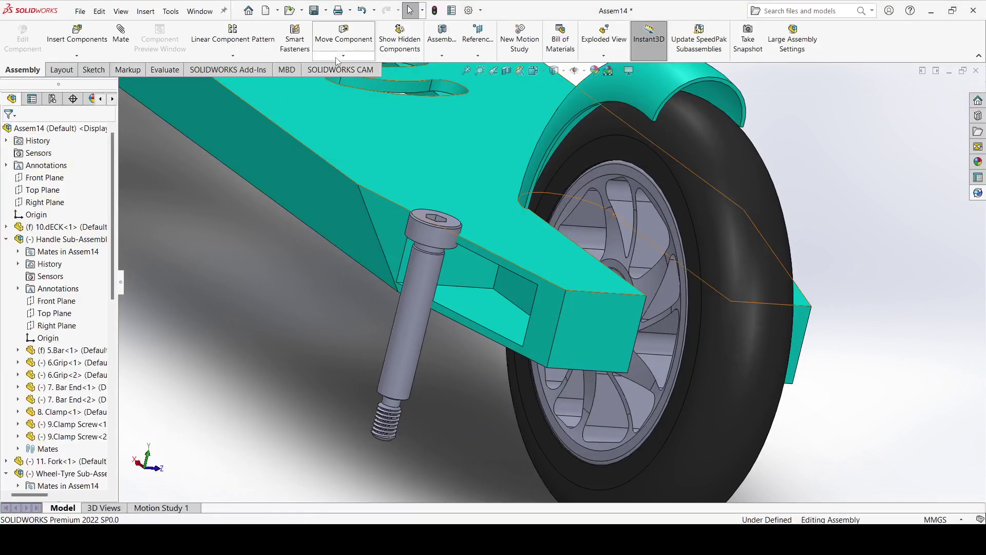
click(343, 55)
click(362, 81)
drag(436, 236, 675, 247)
drag(323, 349, 385, 411)
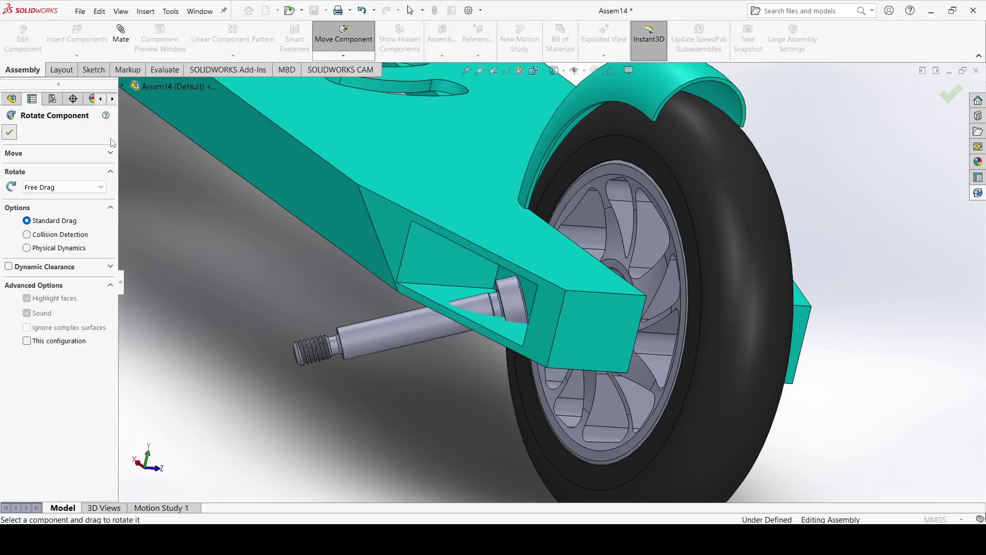
click(129, 41)
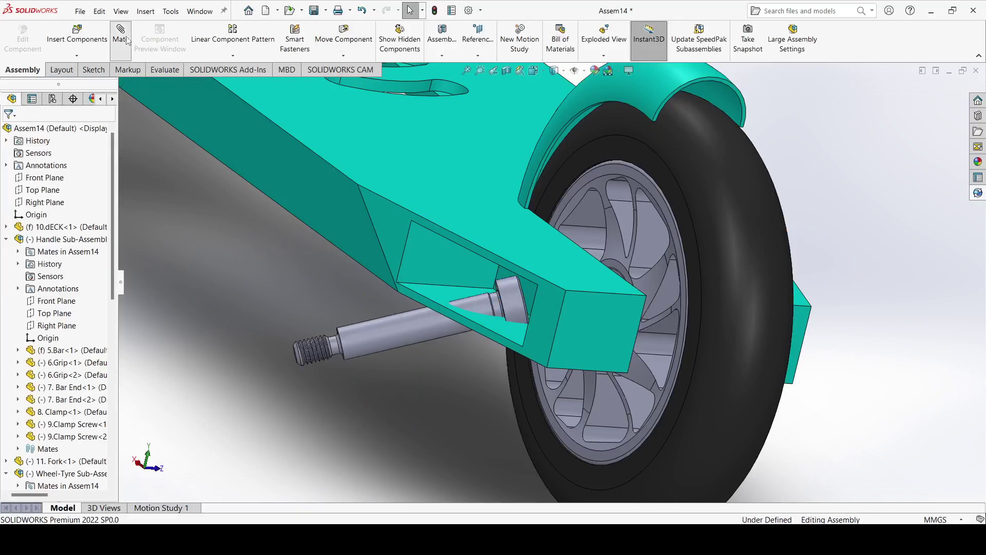
- Mate the axle shaft concentric with the deck's rear hole
click(387, 336)
middle_drag(504, 369, 560, 367)
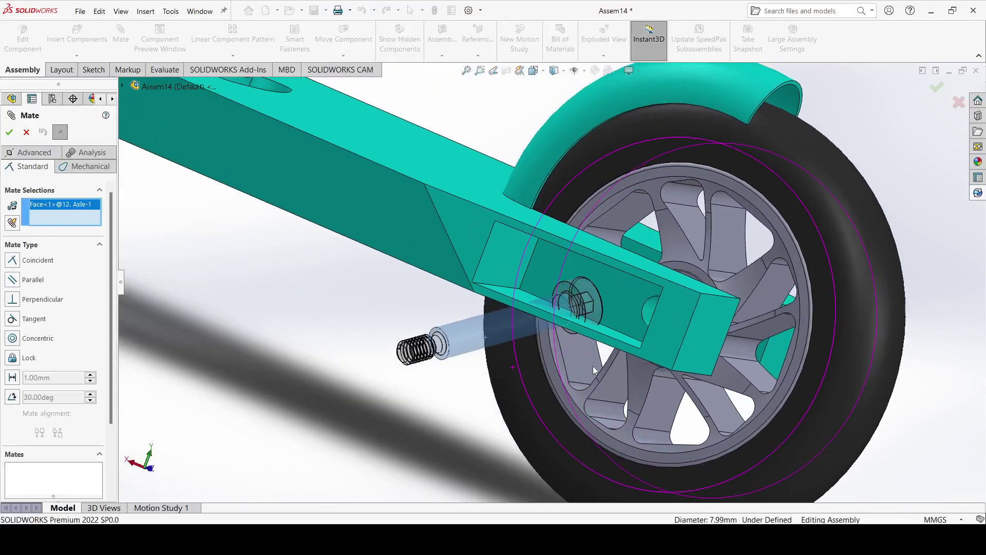
scroll(591, 318, down, 5)
click(596, 283)
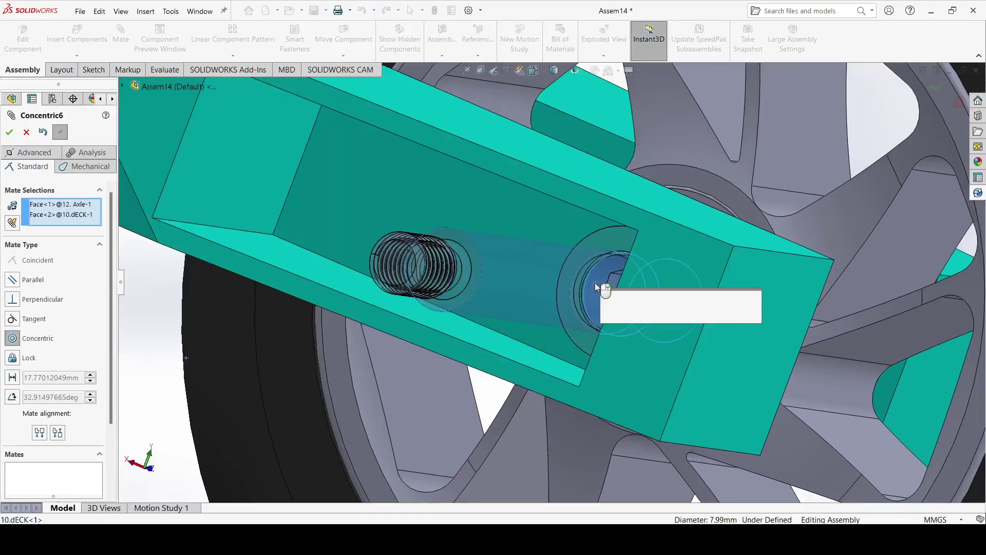
click(751, 302)
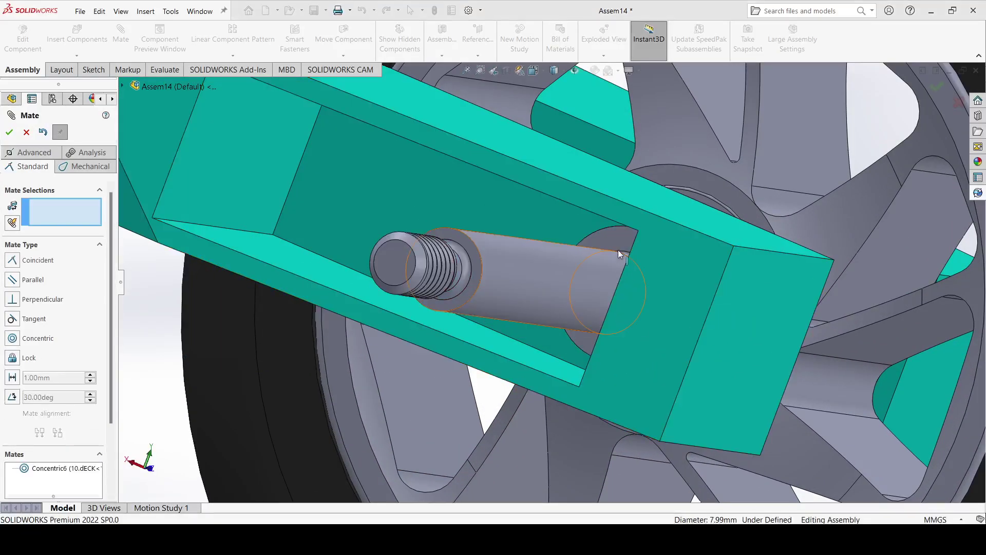
- Mate the axle head's underside coincident with the deck's outer face
click(624, 279)
scroll(625, 279, up, 5)
middle_drag(665, 349, 528, 327)
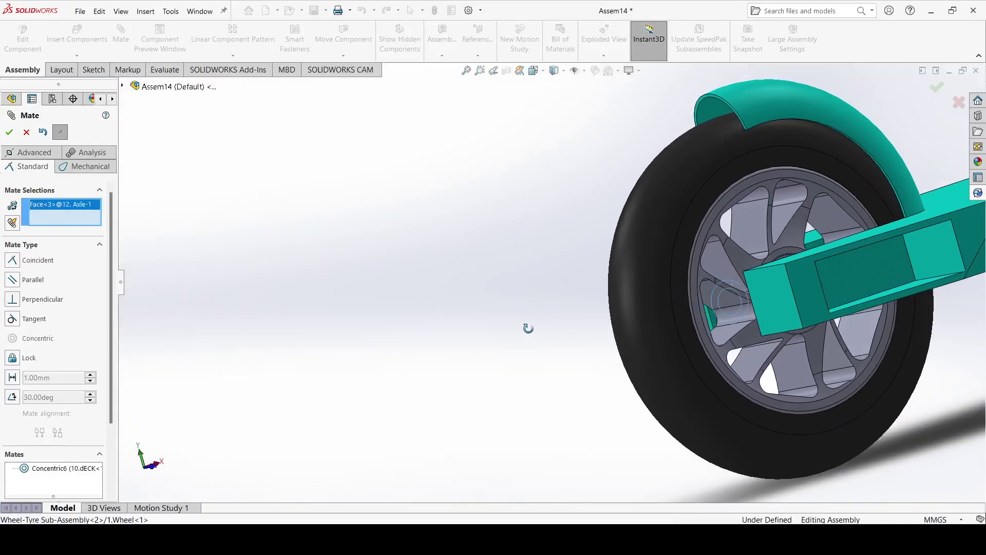
scroll(773, 267, down, 5)
click(772, 274)
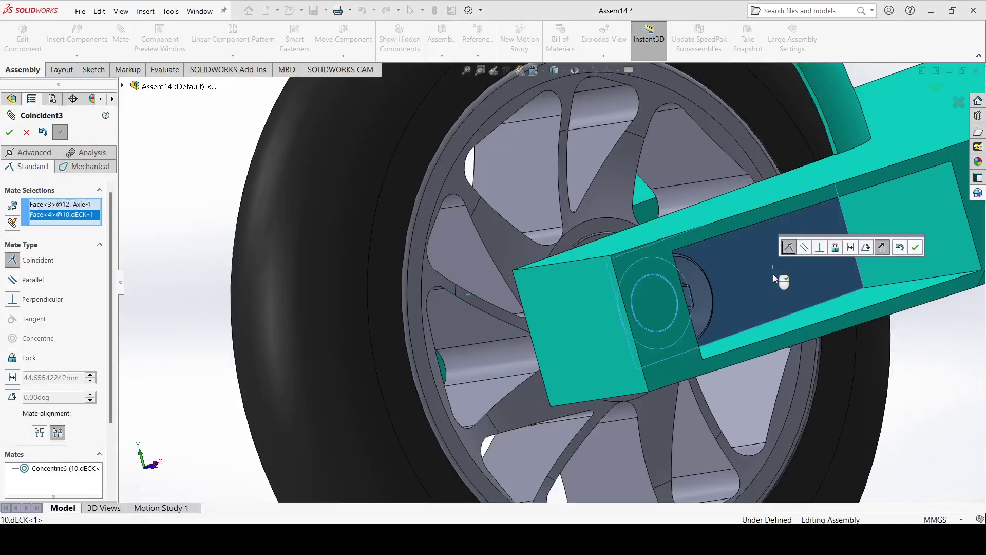
click(915, 247)
scroll(672, 294, up, 5)
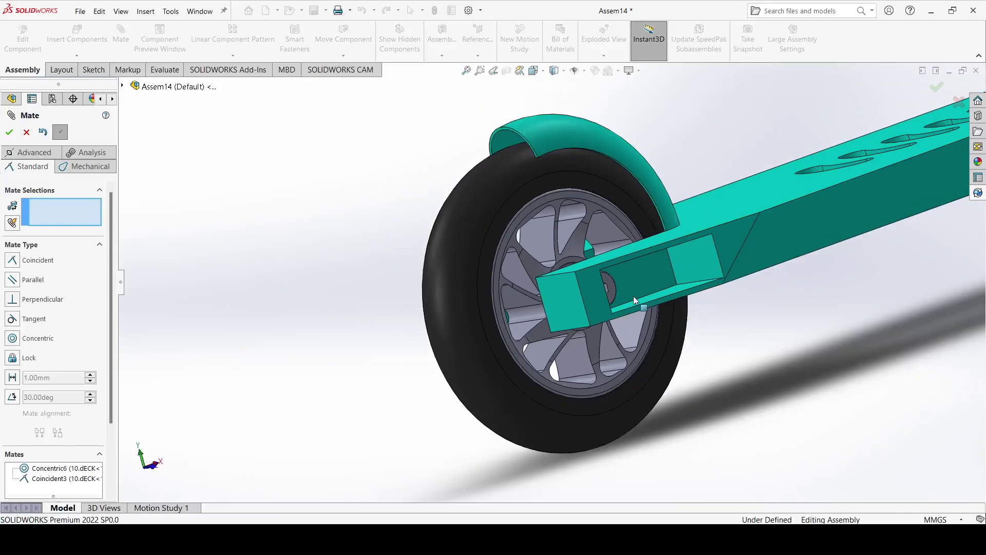
click(27, 133)
- Start Copy with Mates using the 12. Axle as the component to copy
click(77, 57)
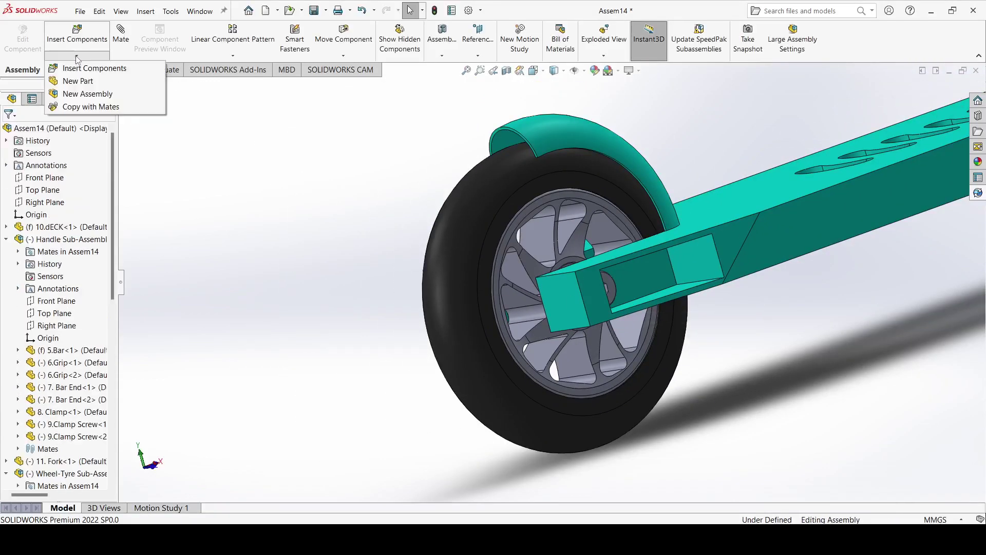
click(82, 106)
scroll(611, 292, down, 5)
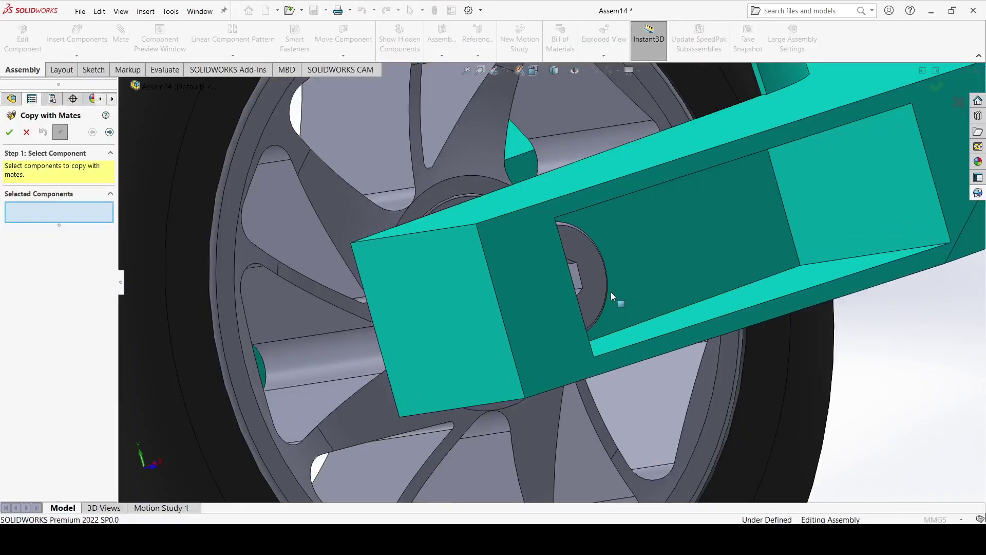
click(589, 266)
scroll(585, 277, up, 5)
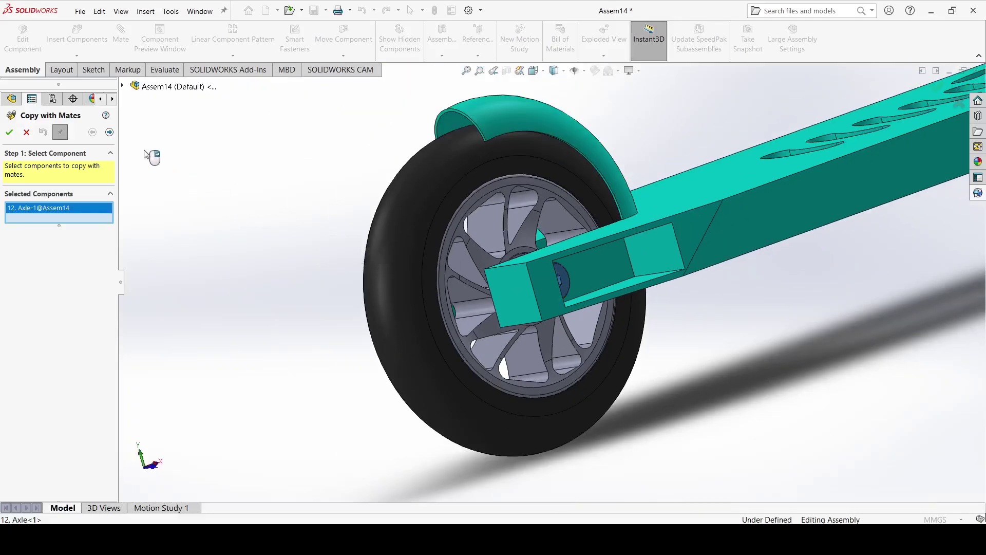
click(109, 132)
- Place the axle copy using the fork hole and fork face as new mate references
scroll(692, 288, up, 5)
scroll(798, 220, down, 5)
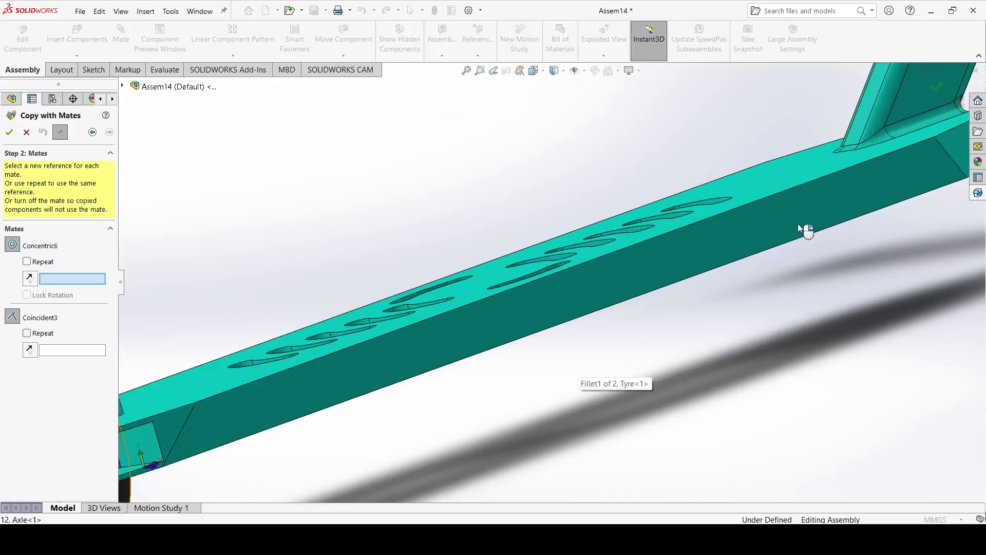
scroll(801, 236, up, 3)
scroll(796, 236, down, 5)
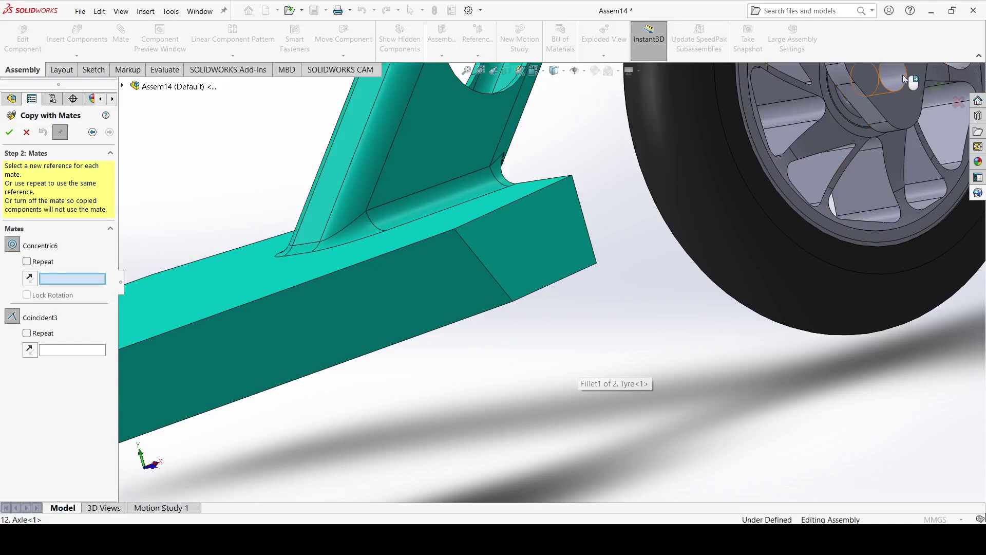
click(899, 75)
scroll(826, 226, up, 5)
scroll(724, 177, down, 8)
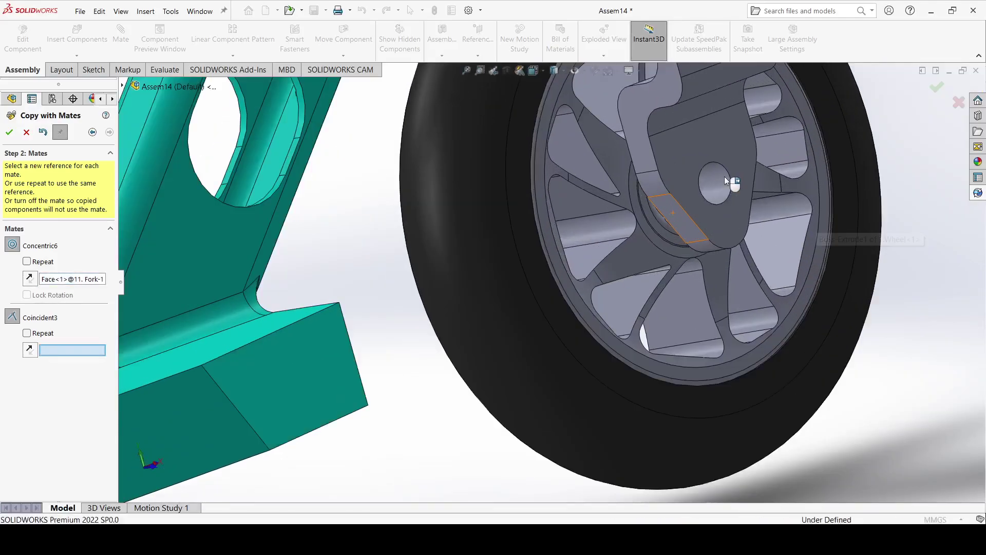
click(734, 155)
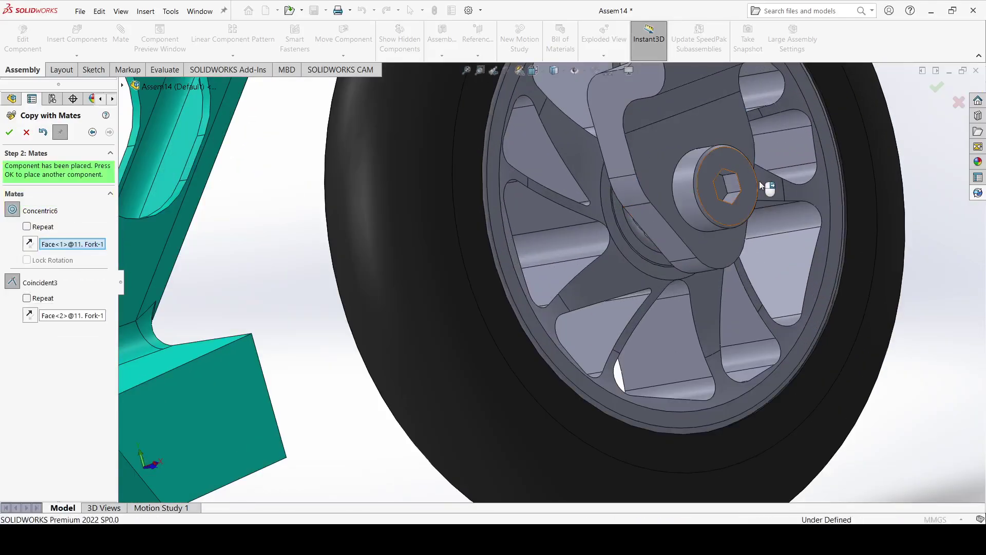
key(Return)
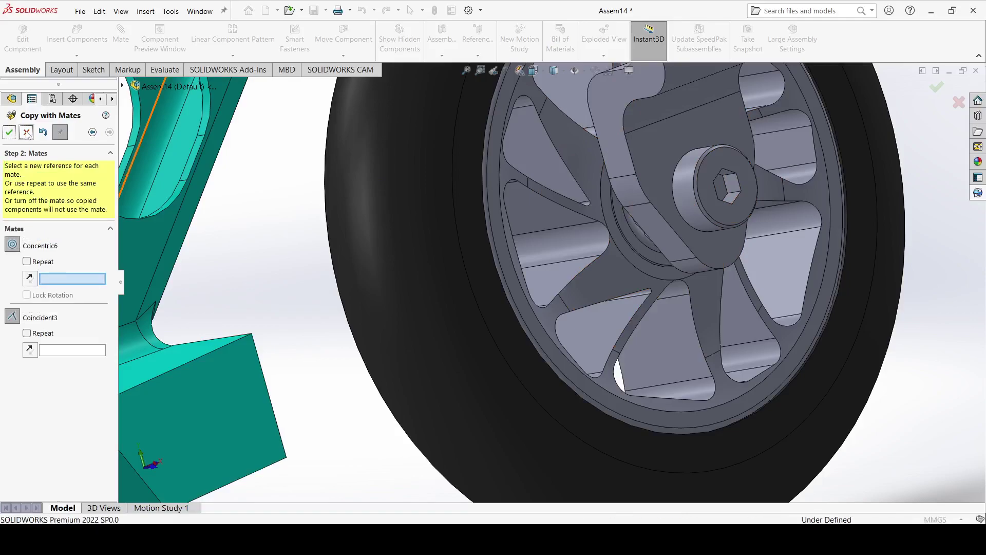
key(Escape)
- Insert the 13. Nut part and drag it beside the front wheel hub
key(f)
click(77, 34)
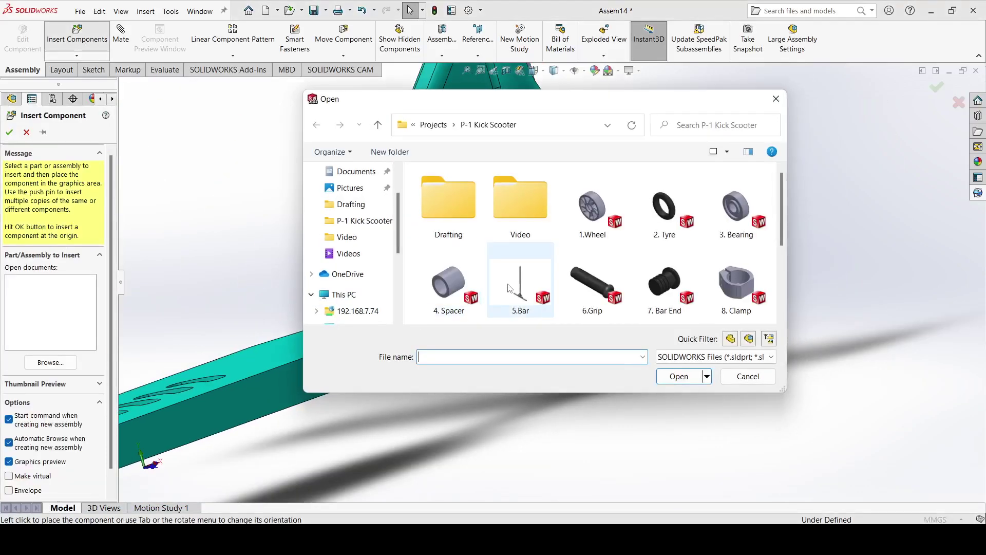
scroll(508, 288, down, 3)
click(735, 204)
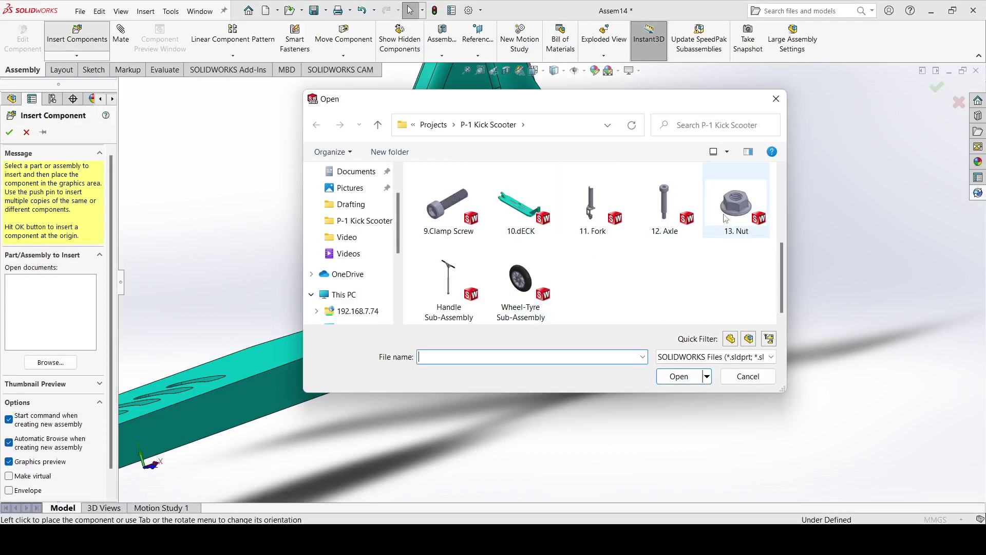
click(678, 377)
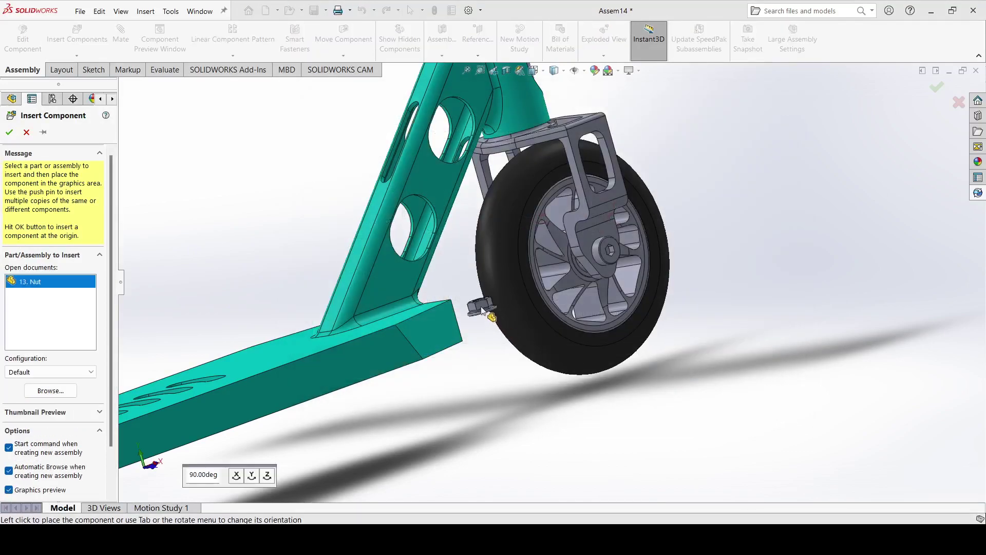
click(458, 284)
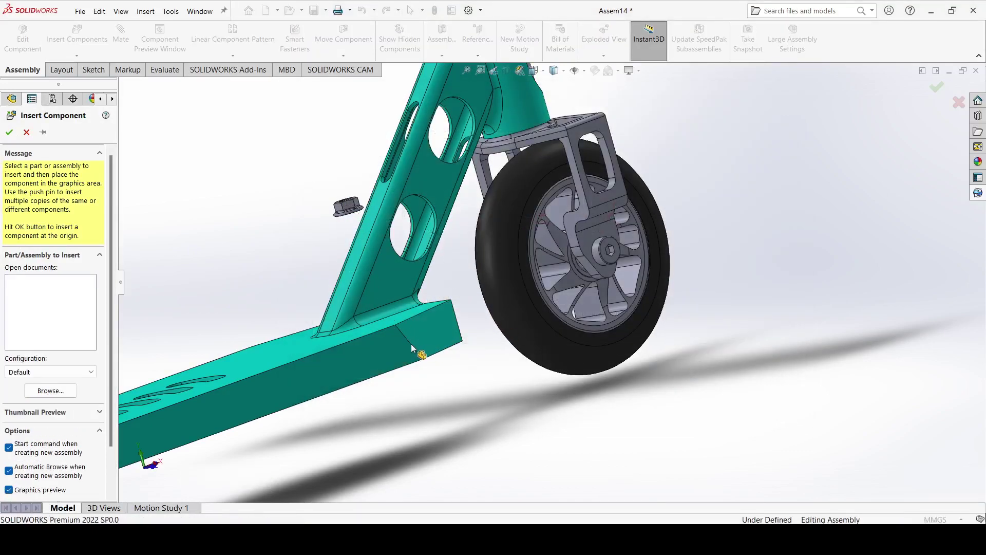
middle_drag(409, 356, 442, 313)
scroll(291, 230, down, 3)
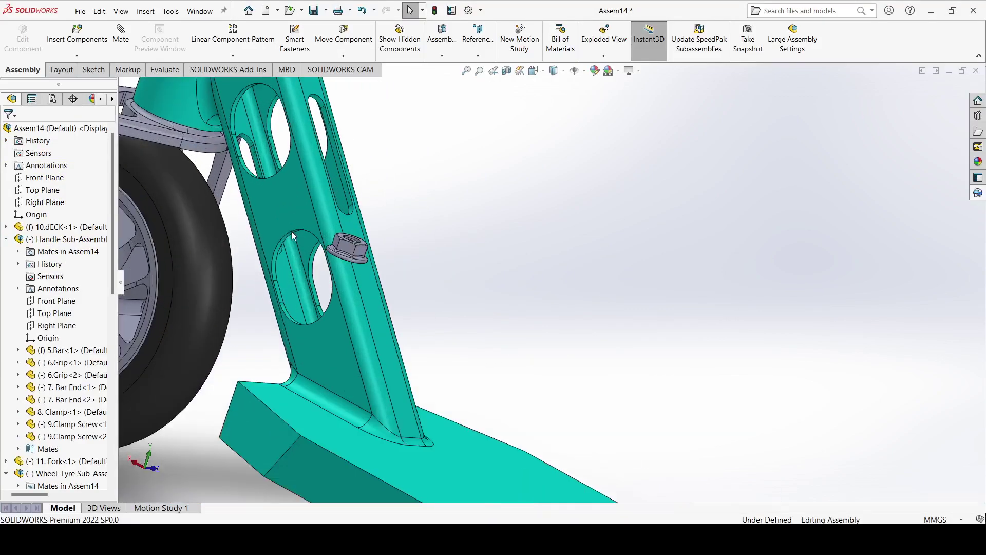
drag(359, 249, 193, 273)
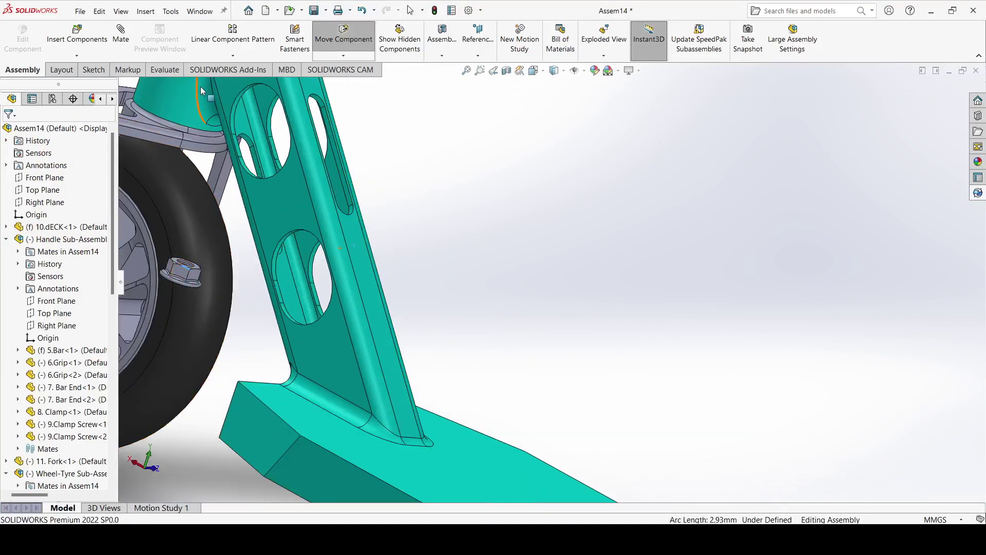
- Rotate the nut so it faces outward along the axle
click(344, 55)
click(360, 81)
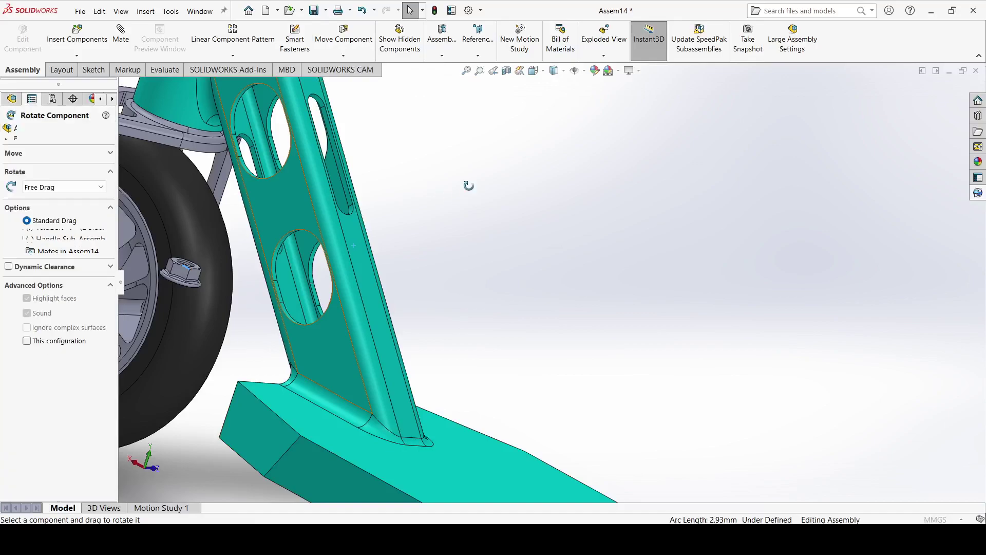
scroll(476, 212, up, 4)
scroll(456, 234, down, 8)
drag(469, 293, 441, 469)
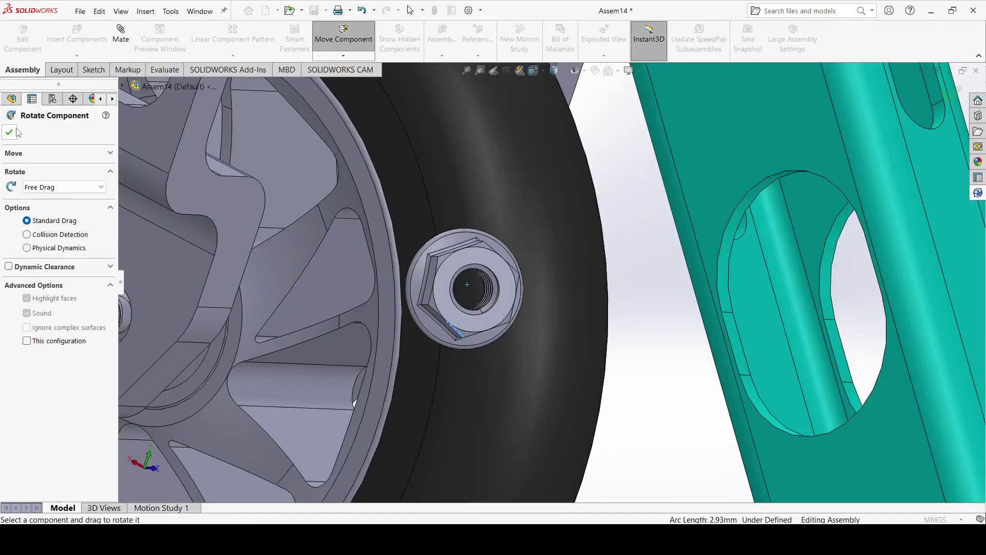
key(Escape)
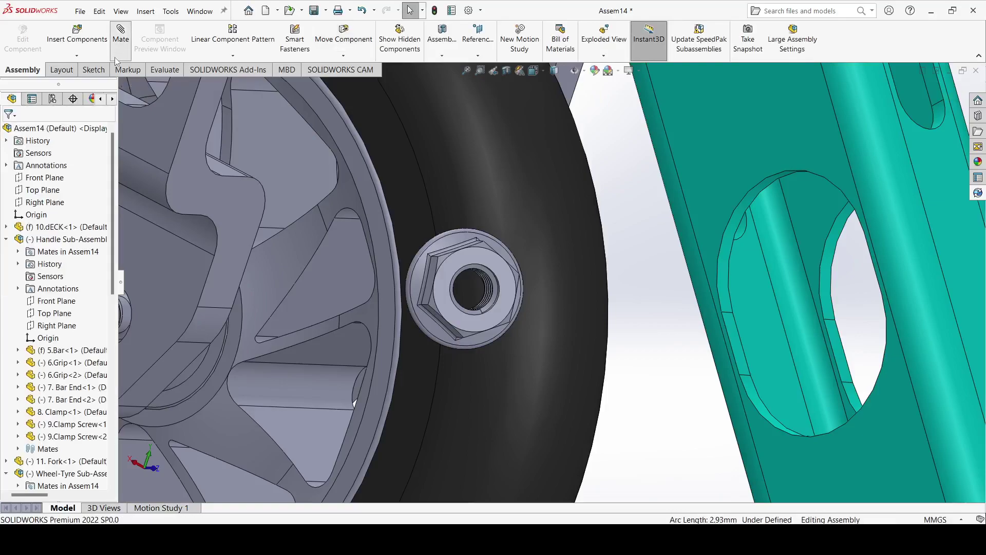
- Mate the nut's inner edge concentric with the front axle
scroll(467, 266, down, 5)
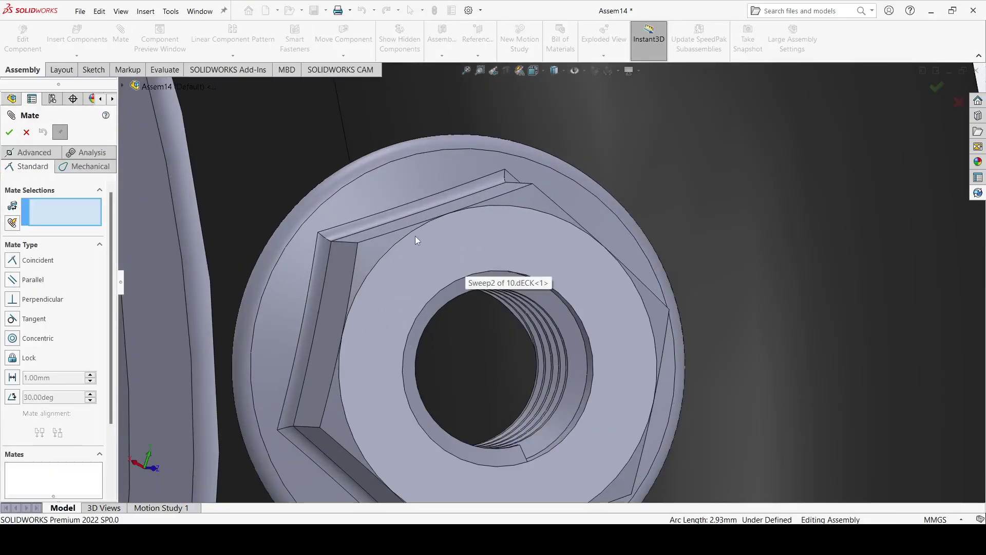
click(406, 240)
scroll(420, 245, up, 8)
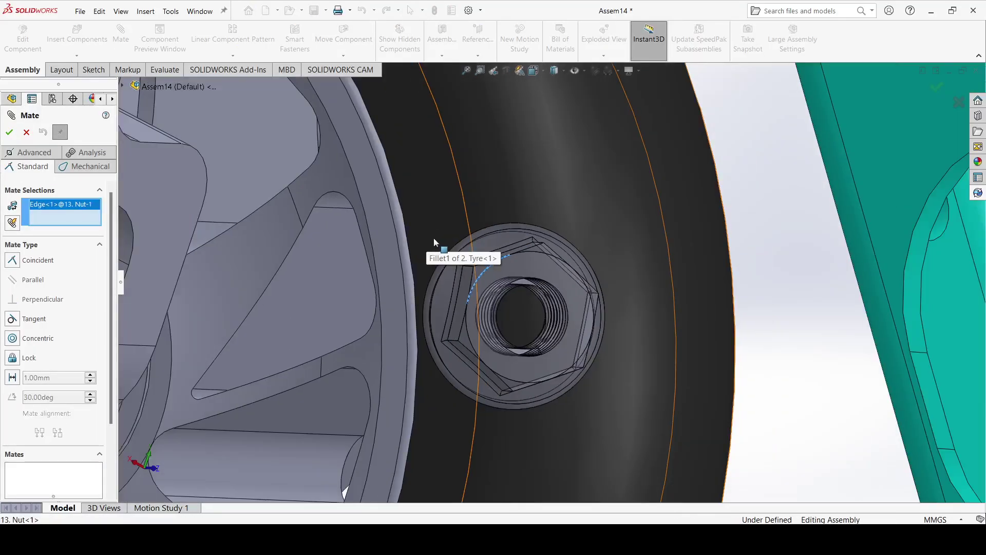
scroll(338, 285, down, 5)
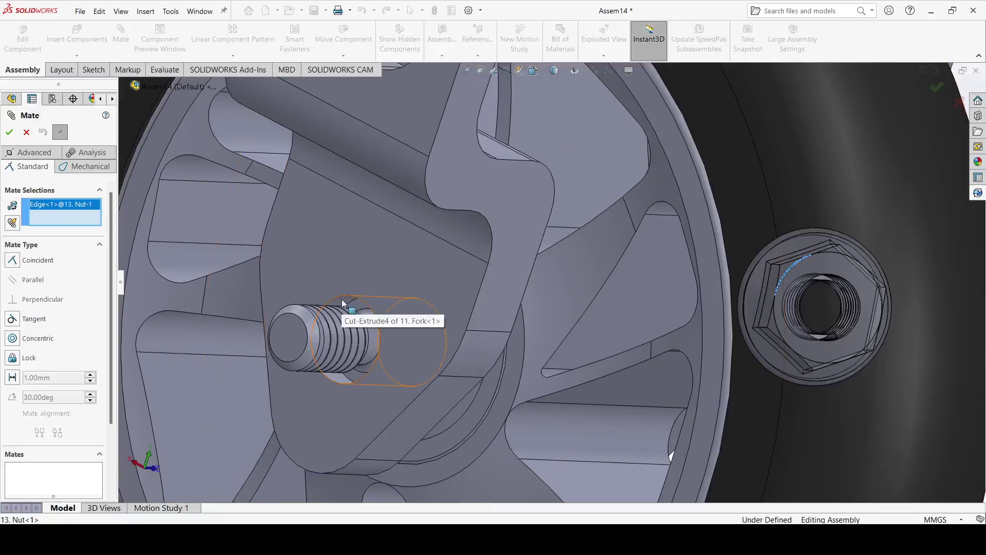
click(342, 303)
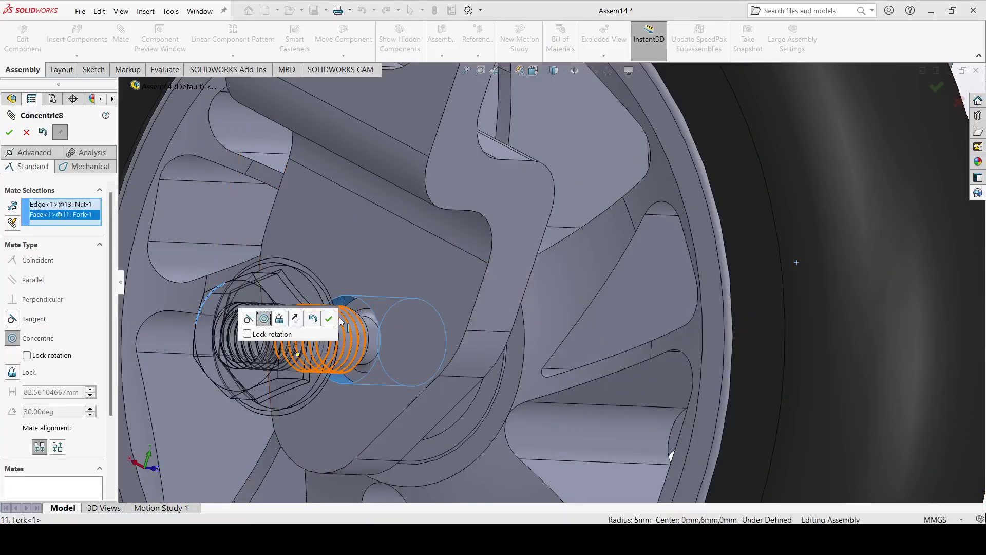
click(330, 320)
- Mate the nut face coincident with the fork's outer face
click(364, 272)
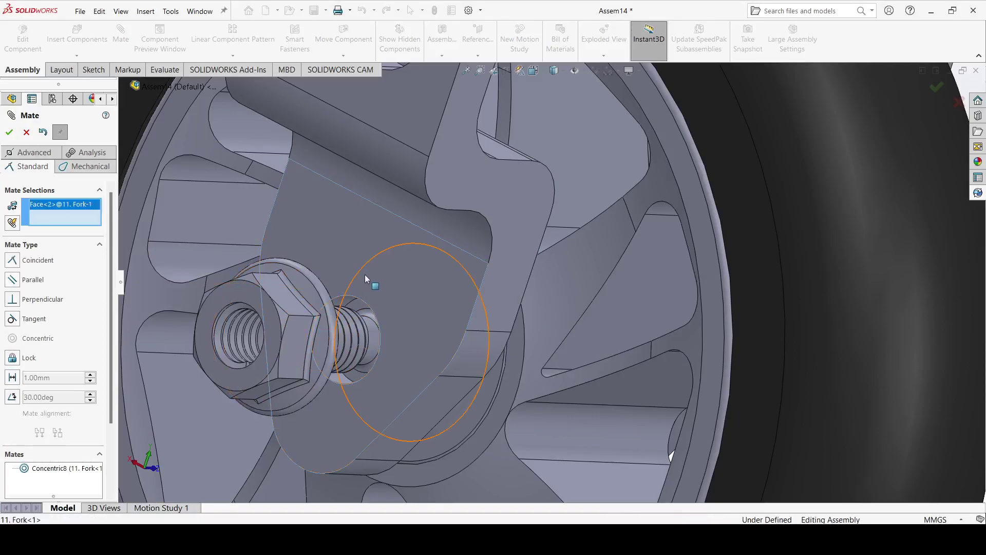
middle_drag(365, 273, 642, 308)
click(837, 291)
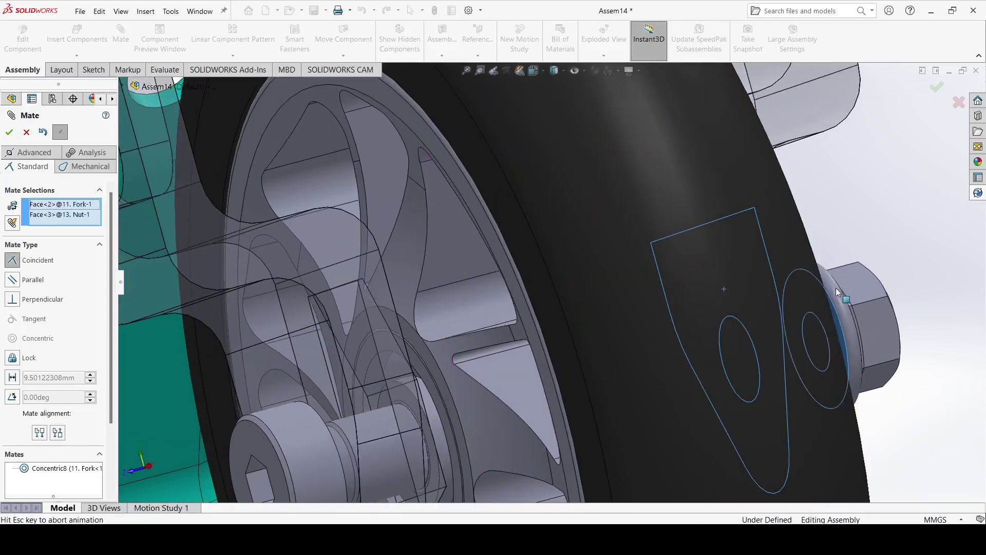
click(850, 342)
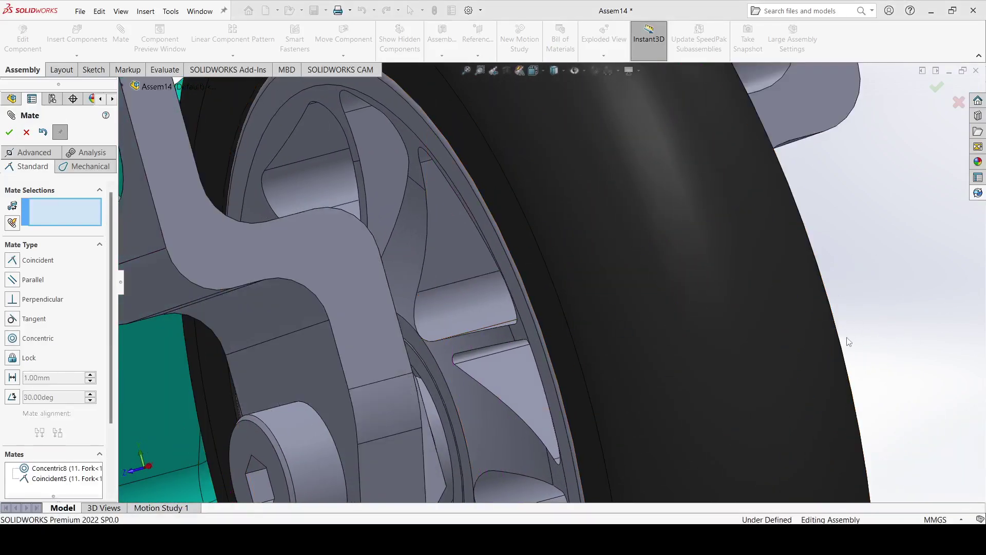
scroll(594, 403, up, 5)
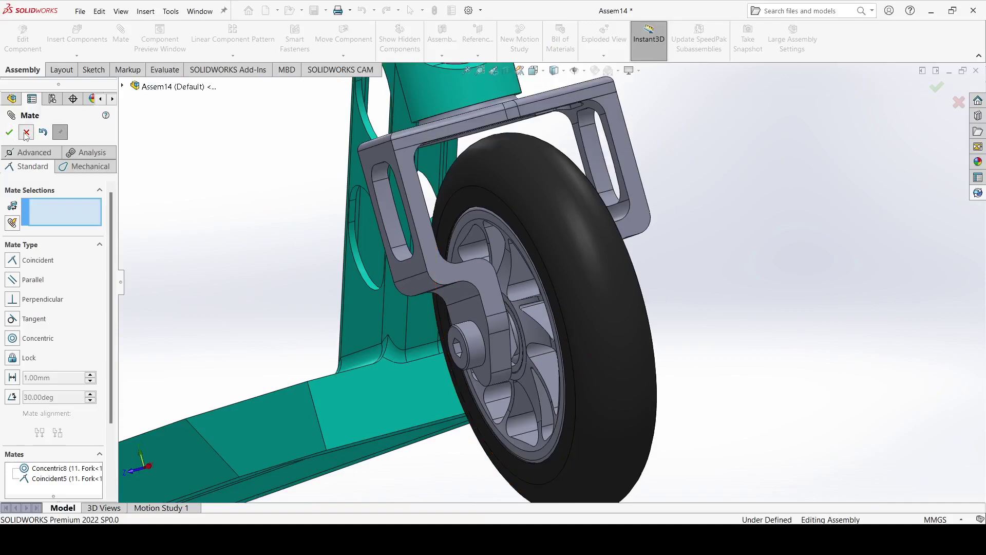
key(Escape)
click(76, 56)
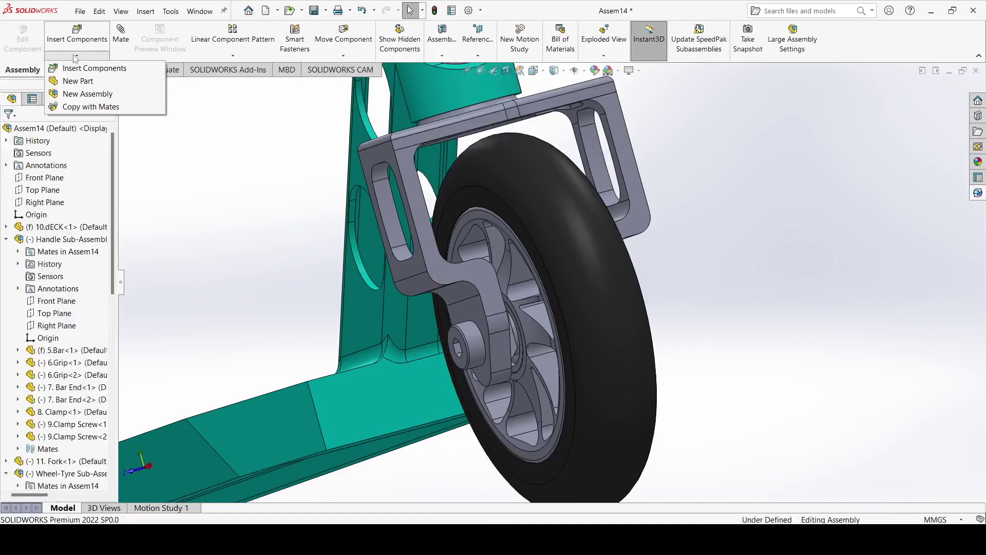
- Start Copy with Mates using the 13. Nut as the component to copy
click(80, 106)
middle_drag(318, 267, 408, 320)
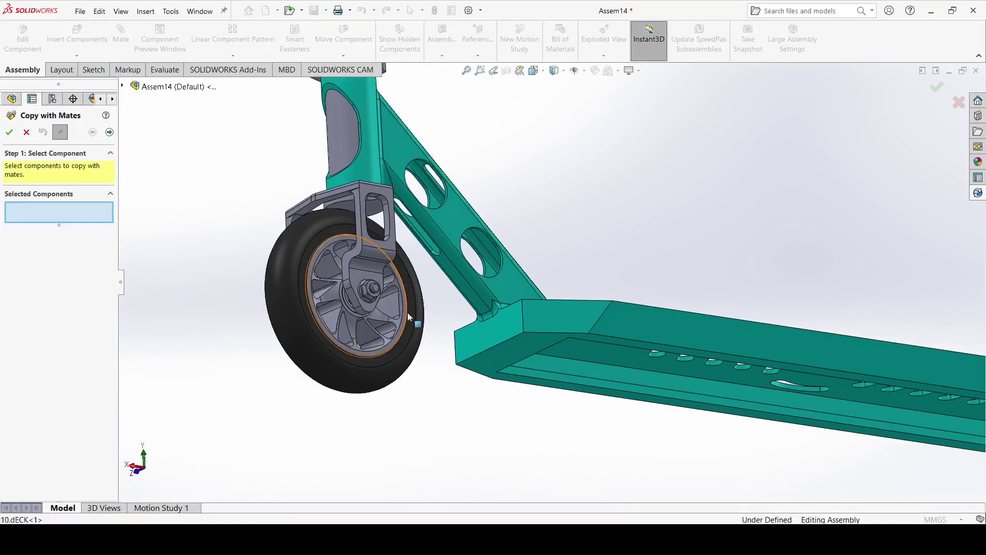
scroll(349, 295, down, 3)
click(362, 298)
scroll(354, 297, up, 5)
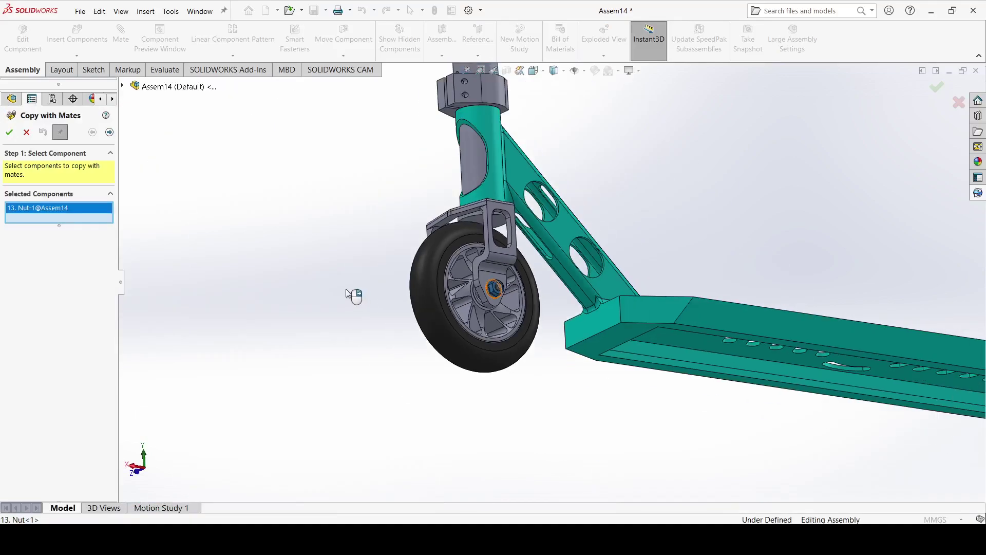
click(110, 132)
- Seat the nut copy on the rear axle against the deck slot face, then view isometric
scroll(216, 253, up, 5)
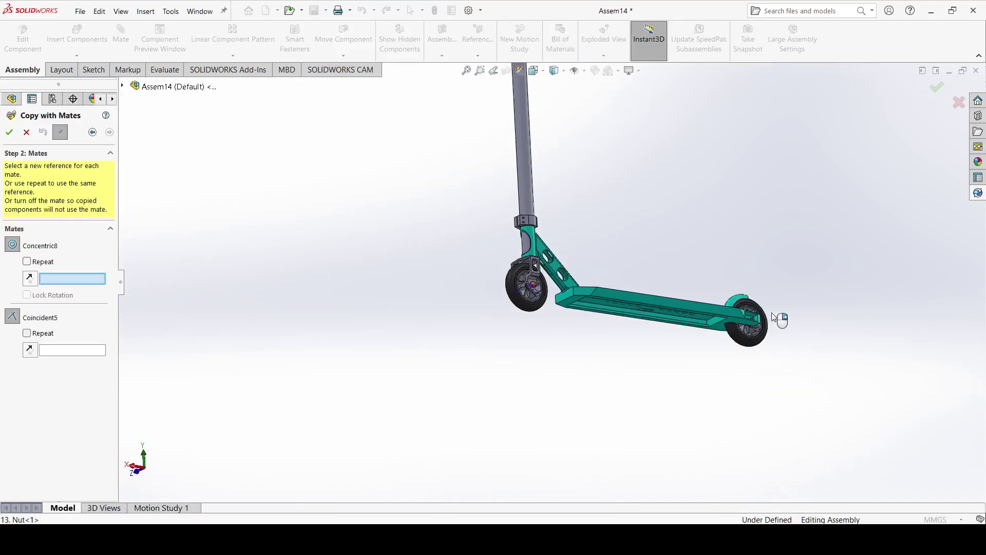
scroll(781, 321, down, 3)
scroll(623, 304, down, 5)
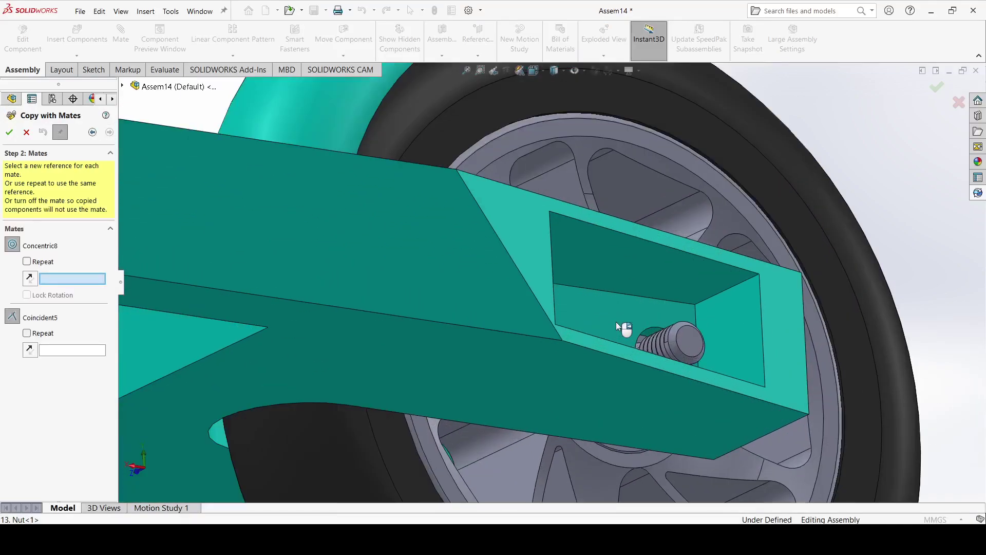
click(649, 332)
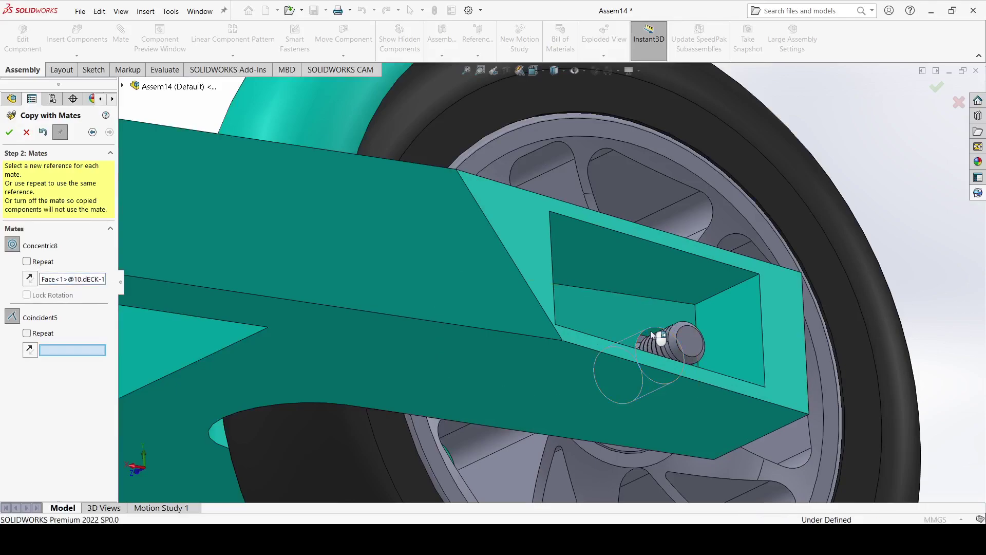
click(596, 307)
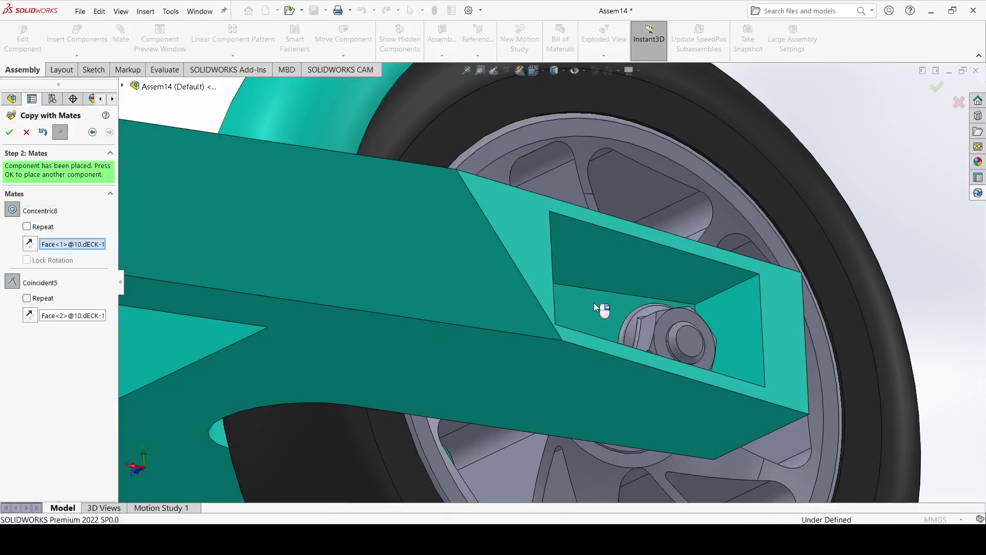
click(10, 133)
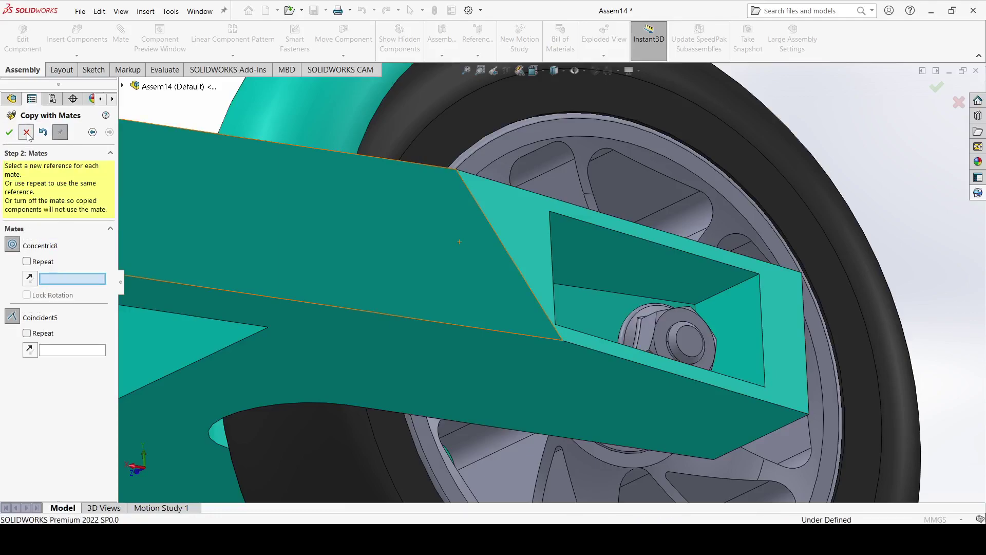
click(27, 133)
click(534, 70)
click(548, 98)
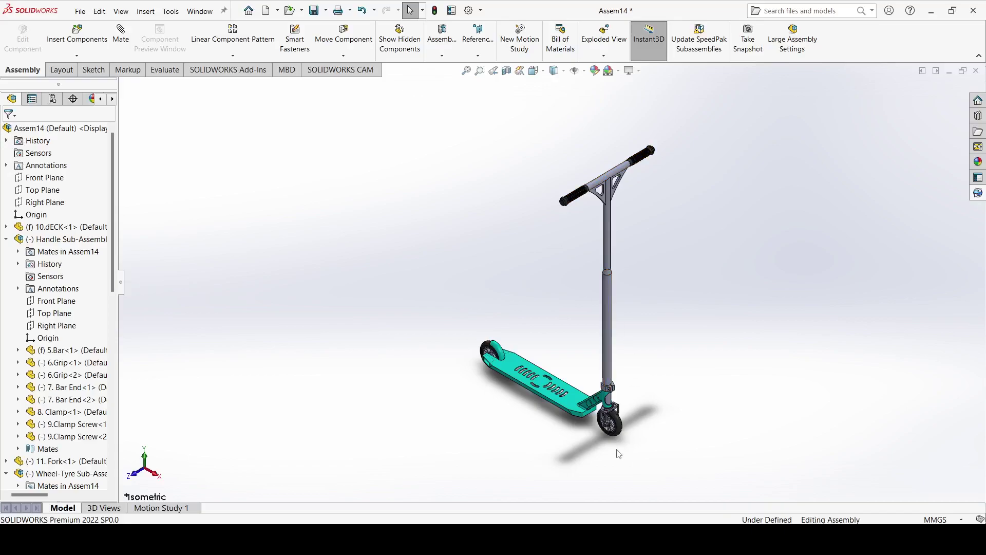
- Zoom to fit so the fully assembled isometric scooter fills the window
scroll(601, 436, down, 3)
scroll(581, 420, up, 3)
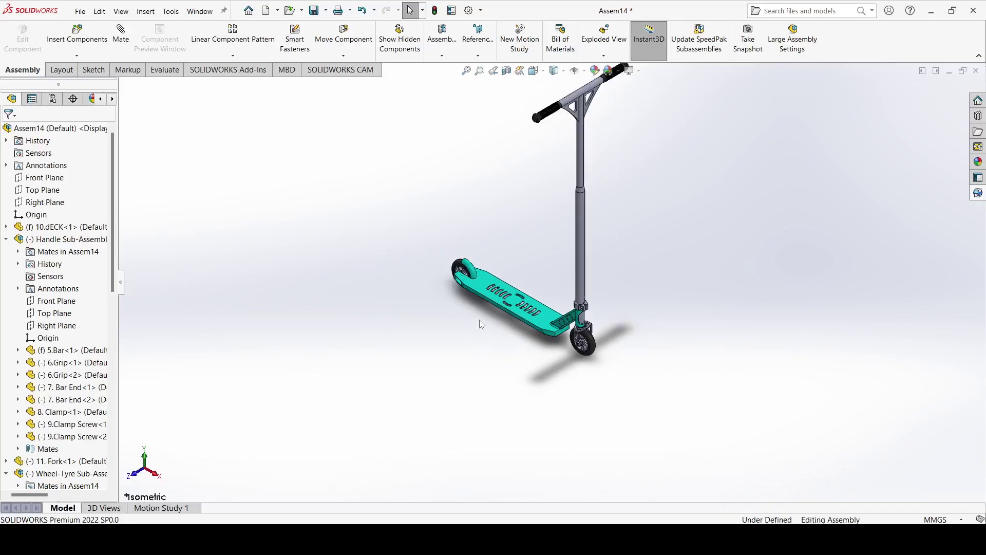
scroll(532, 251, down, 2)
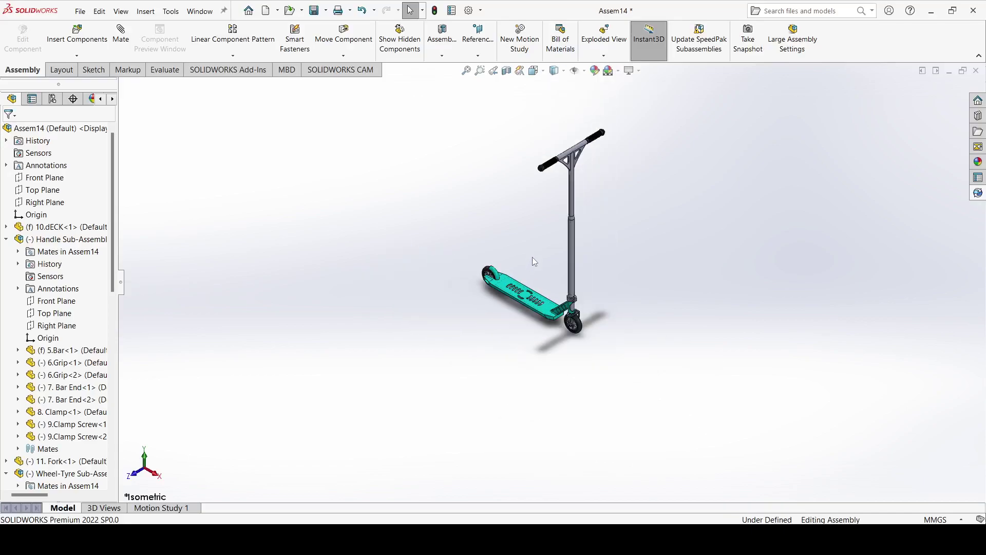
click(466, 71)
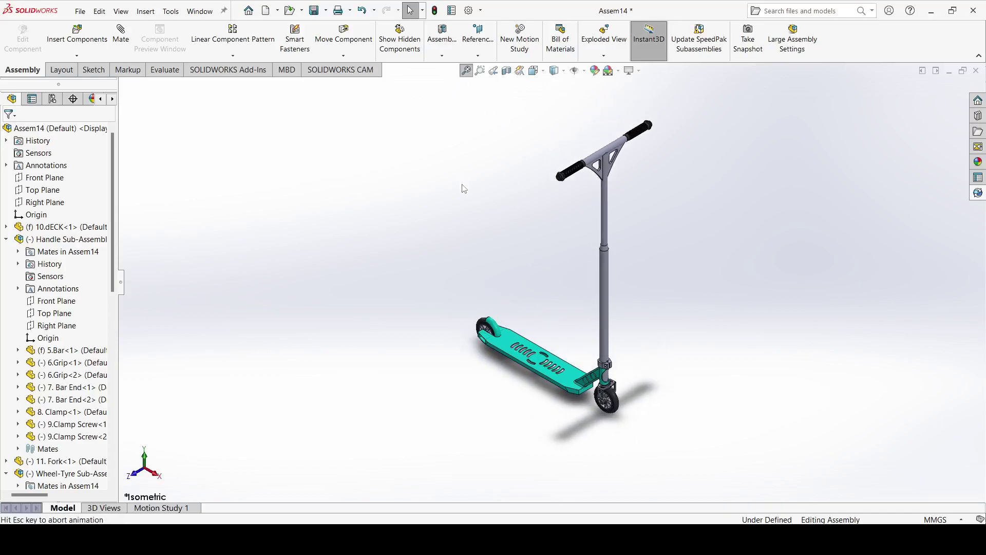